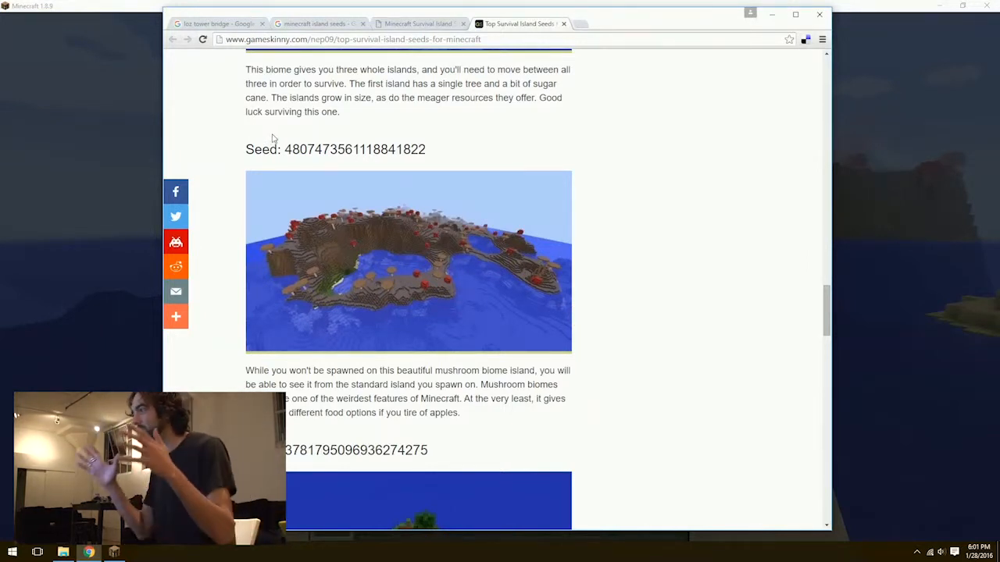
# Switch to the running Minecraft game and explore the birch island's shore from land and water to examine a bridge site.
pyautogui.hotkey('alt', 'Tab')
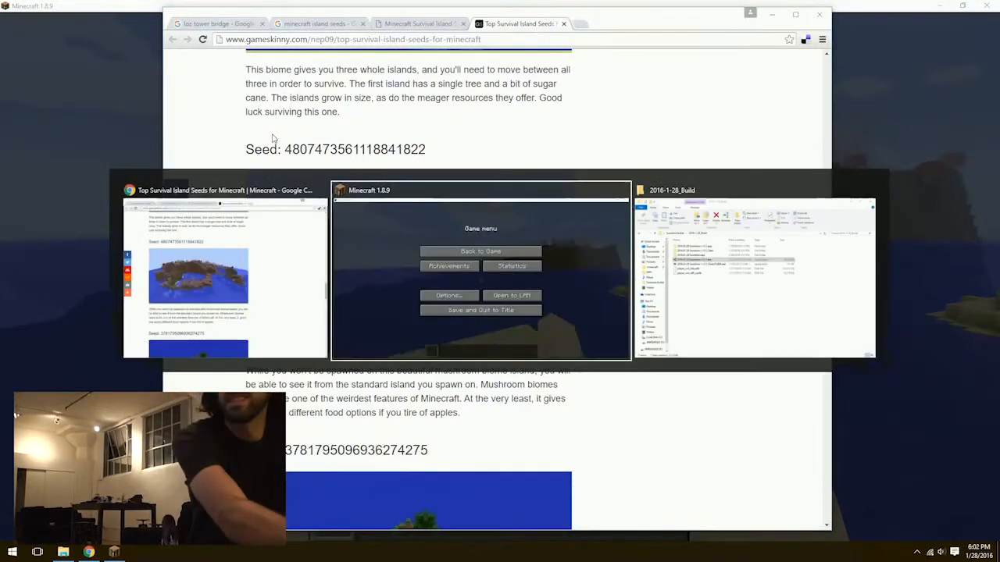
pyautogui.click(305, 175)
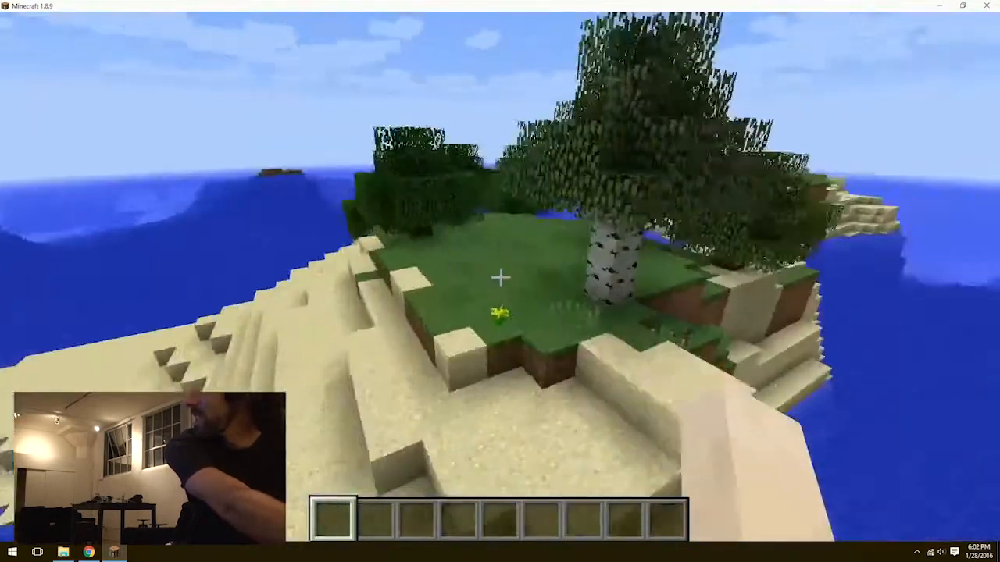
pyautogui.press('w')
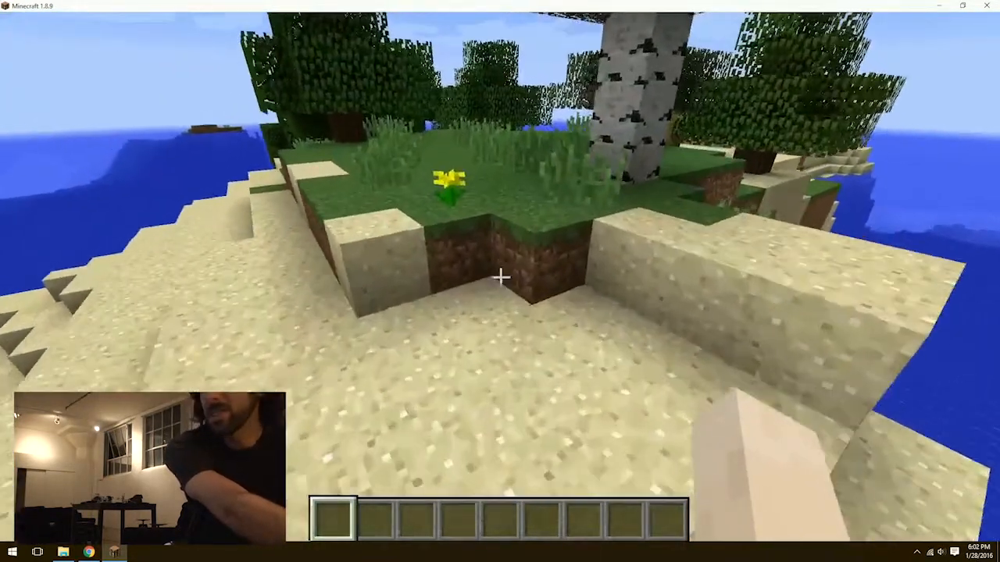
pyautogui.press('w')
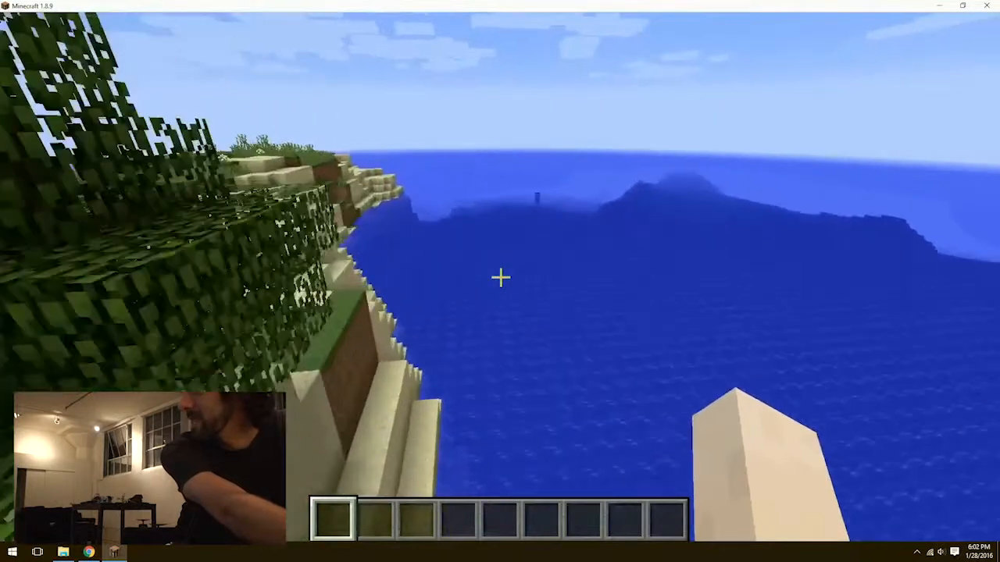
pyautogui.press('w')
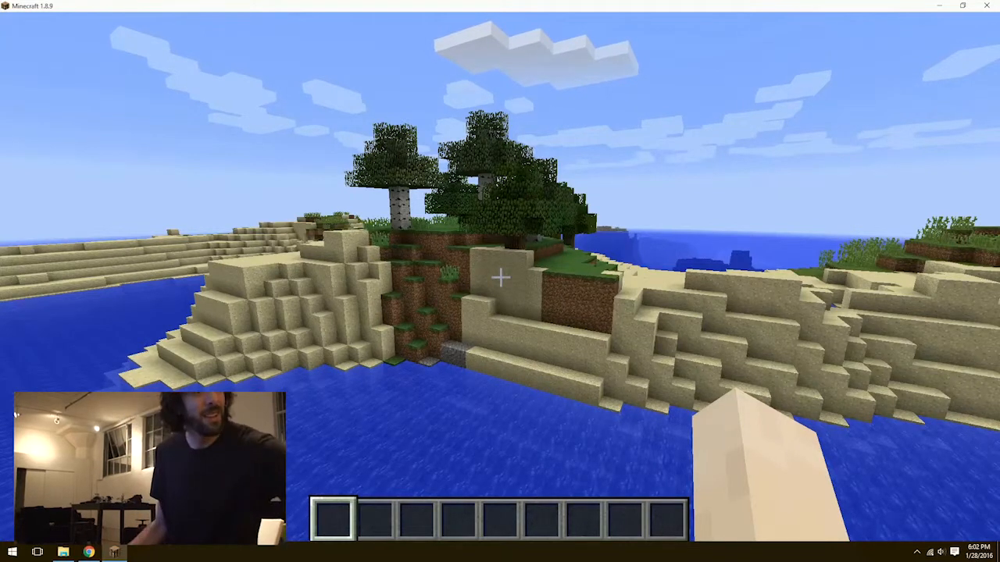
pyautogui.press('w')
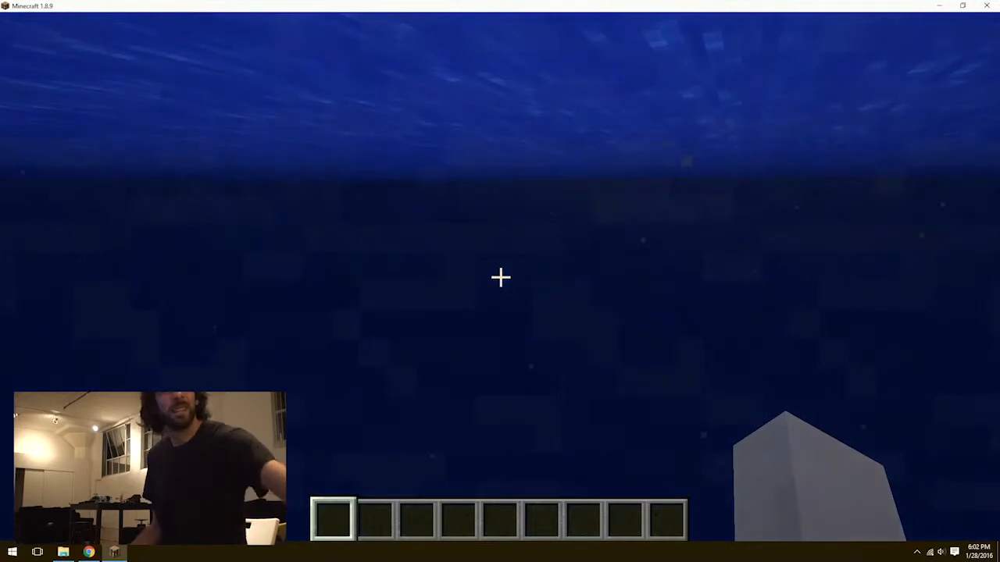
pyautogui.press('space')
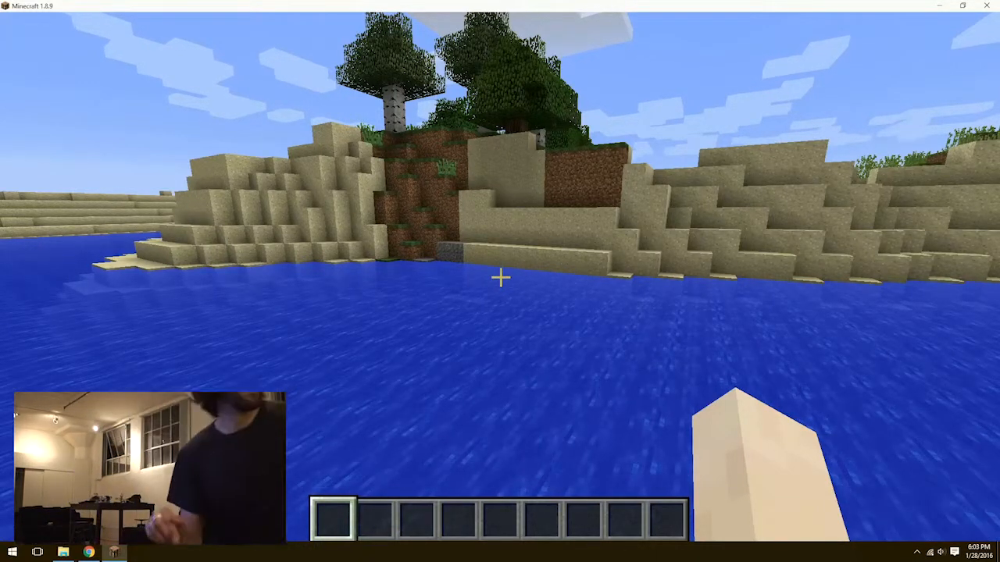
# Save the Minecraft world and quit the game.
pyautogui.press('Escape')
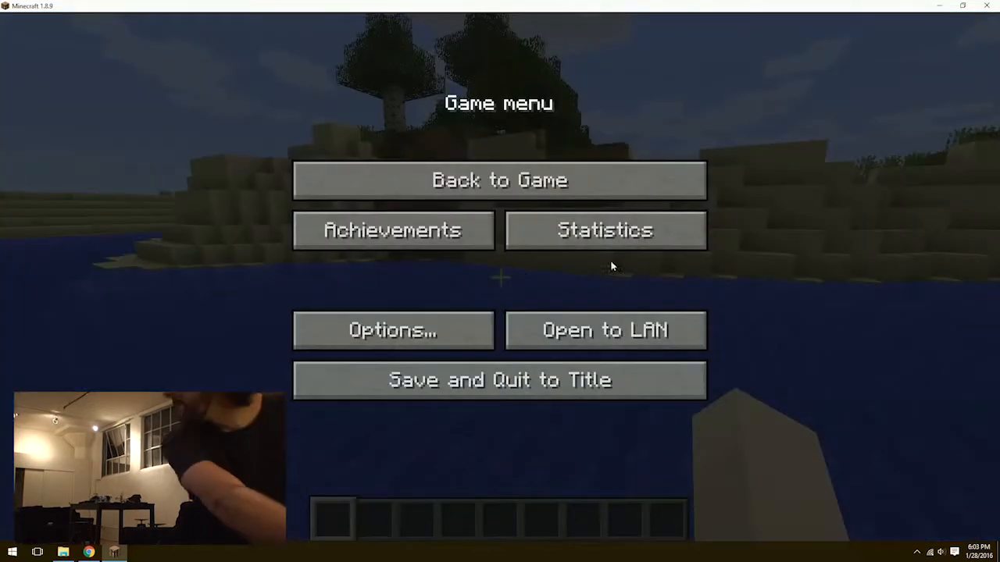
pyautogui.click(563, 382)
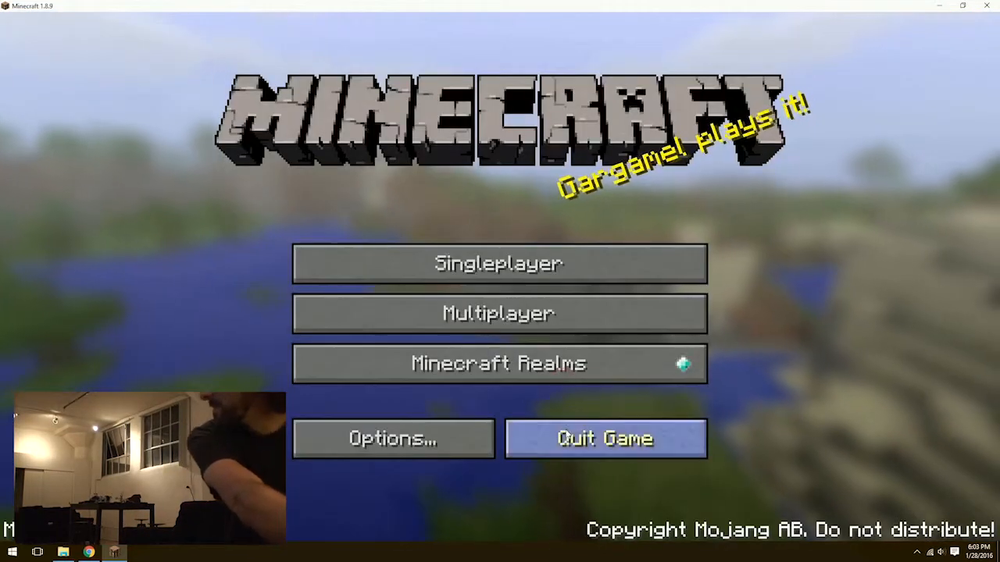
pyautogui.click(567, 435)
# Launch 2016.01.28 Sunshine v1.0.1.exe from the 2016-1-28_Build folder and load the Mushroom Islandlandia world.
pyautogui.hotkey('alt', 'Tab')
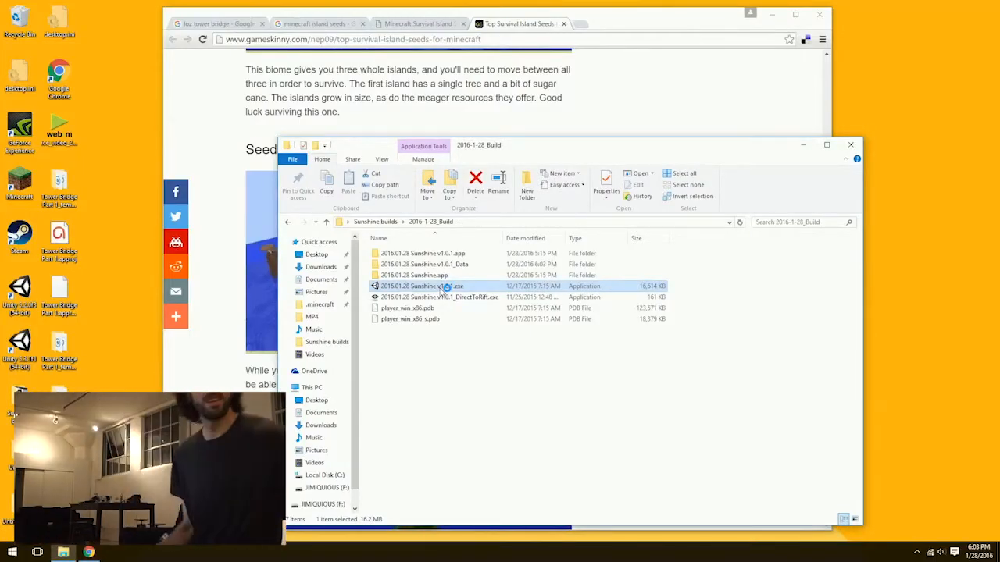
pyautogui.click(414, 409)
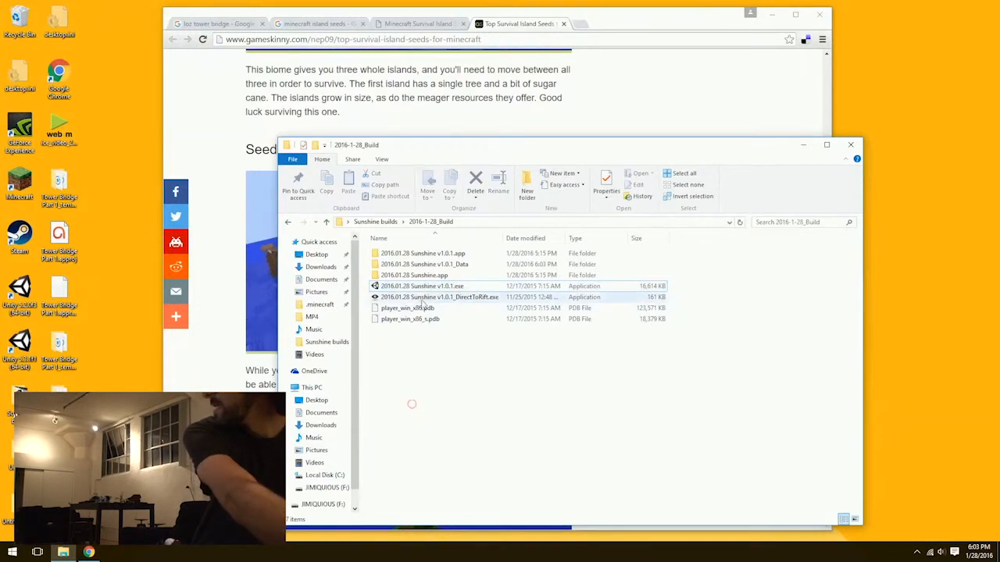
pyautogui.click(381, 223)
pyautogui.doubleClick(401, 286)
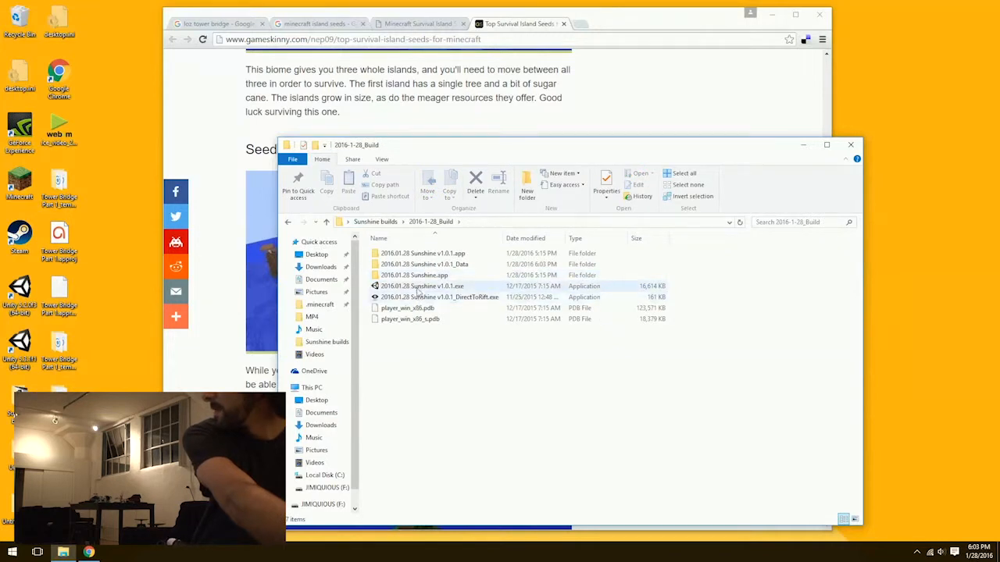
pyautogui.click(418, 289)
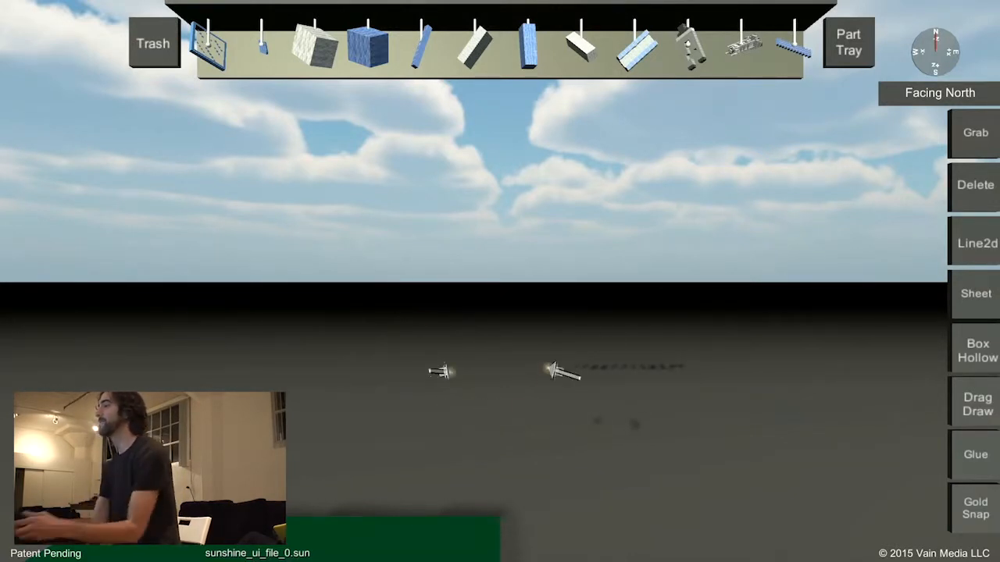
pyautogui.press('Escape')
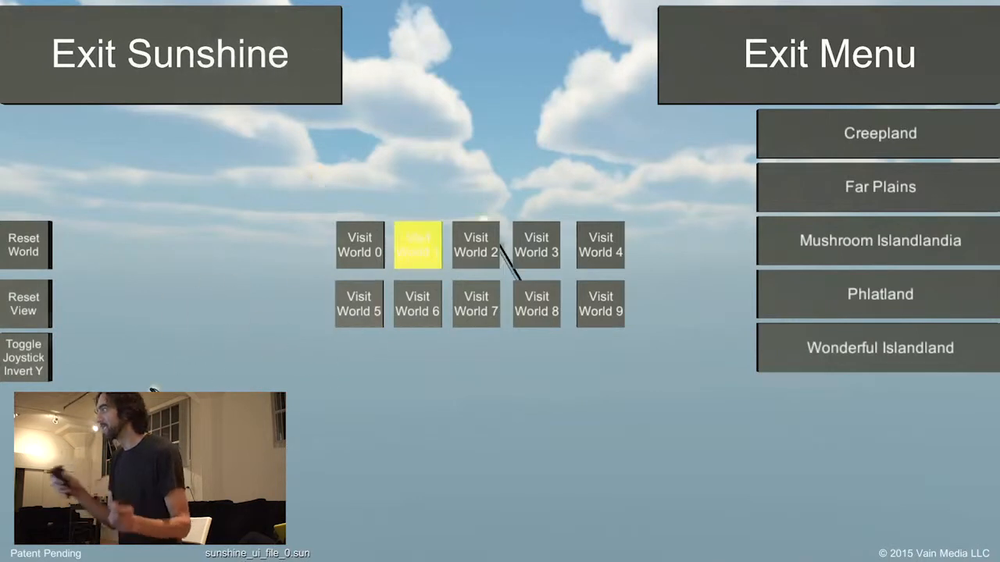
pyautogui.click(838, 263)
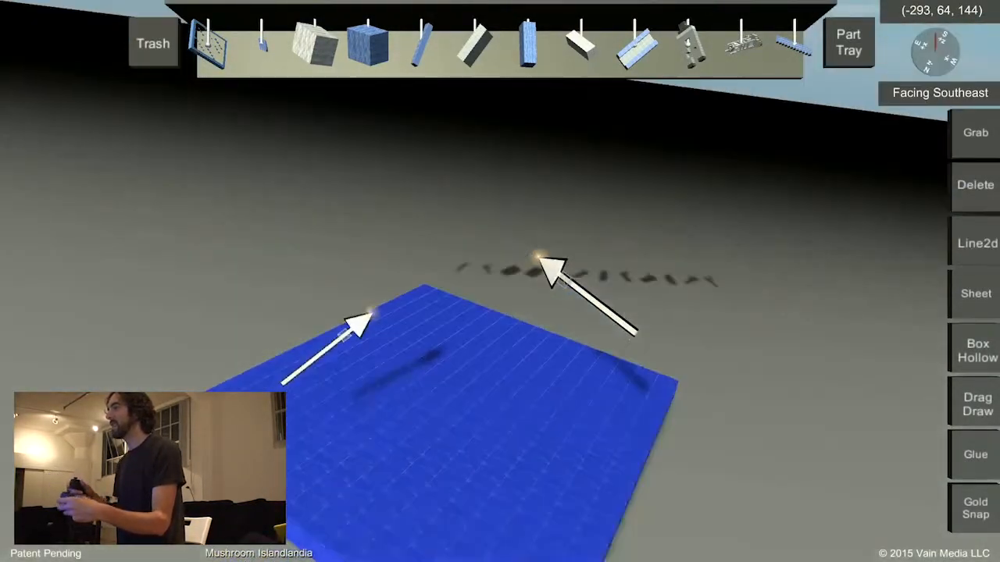
# Set the world's dimensions to 27, 16 and 16 and return to the world.
pyautogui.press('Escape')
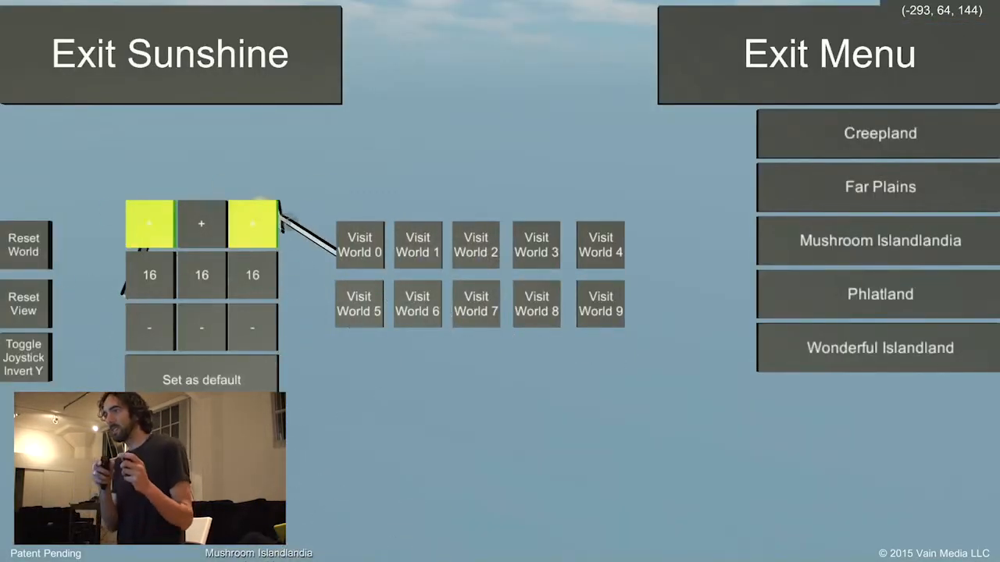
pyautogui.click(150, 224)
pyautogui.click(252, 223)
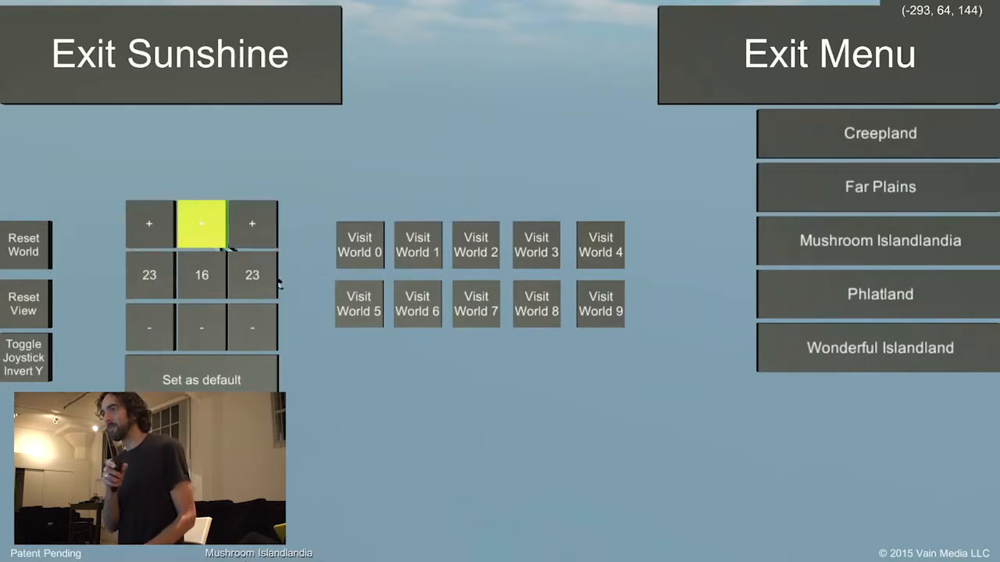
pyautogui.click(275, 337)
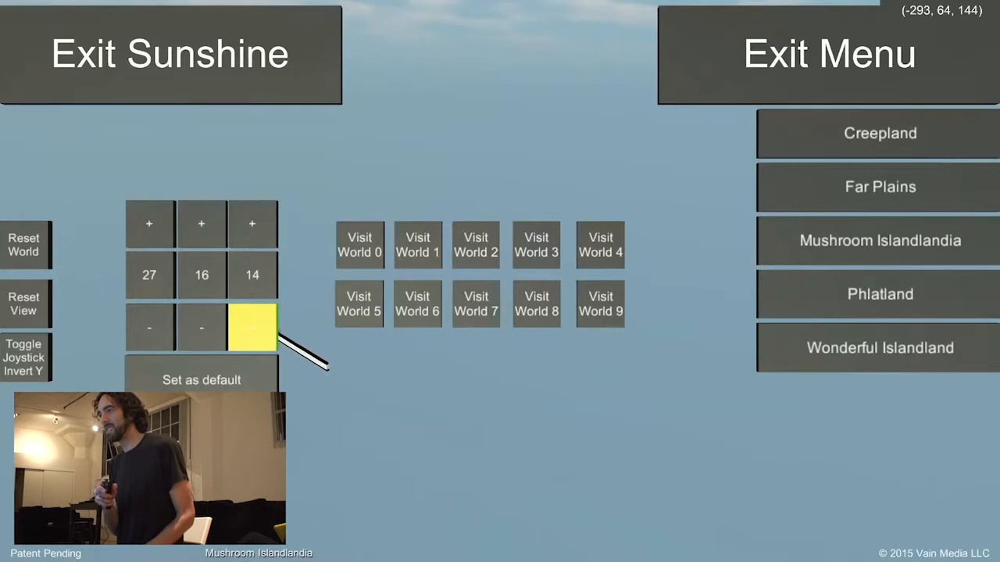
pyautogui.click(252, 223)
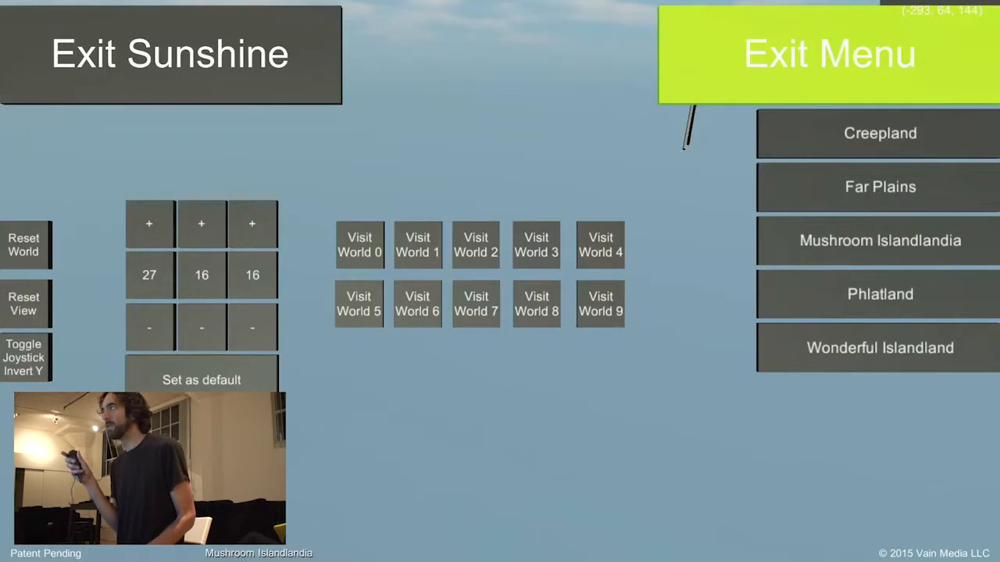
pyautogui.click(692, 100)
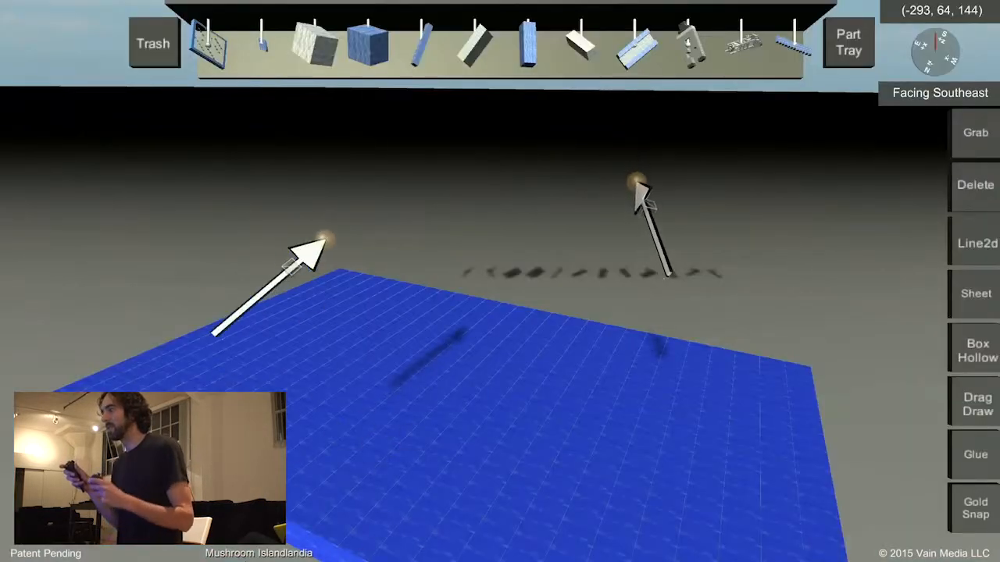
# Enlarge the world's dimensions to 34, 16 and 34 and return to the world.
pyautogui.press('Escape')
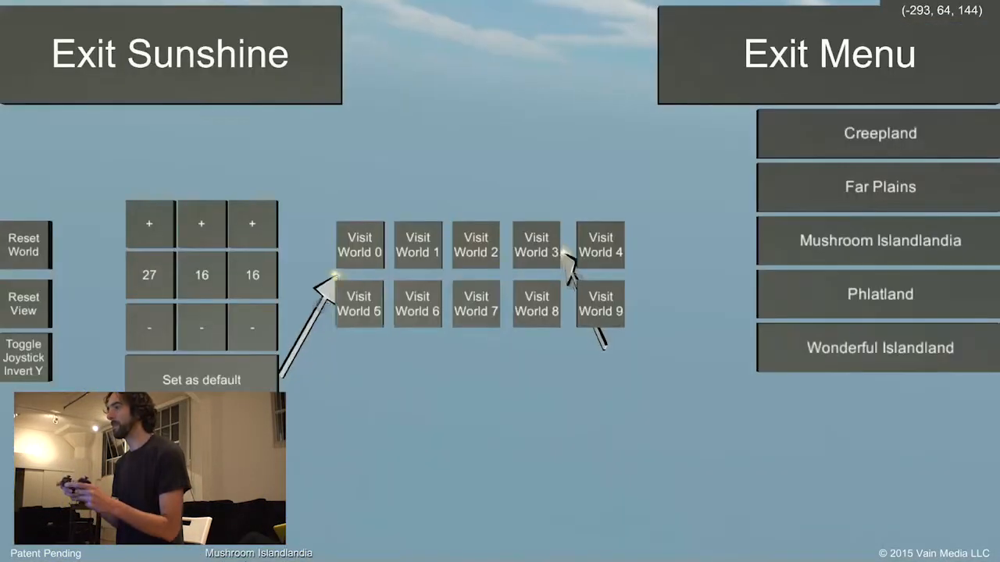
pyautogui.click(254, 224)
pyautogui.click(252, 224)
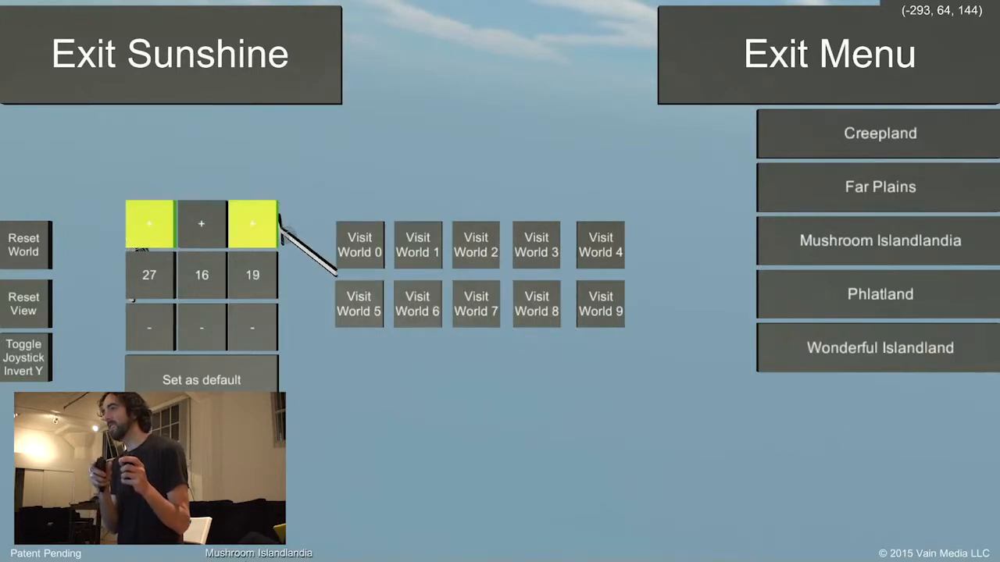
pyautogui.click(149, 224)
pyautogui.click(253, 224)
pyautogui.click(149, 224)
pyautogui.click(253, 224)
pyautogui.click(149, 224)
pyautogui.click(252, 224)
pyautogui.click(253, 224)
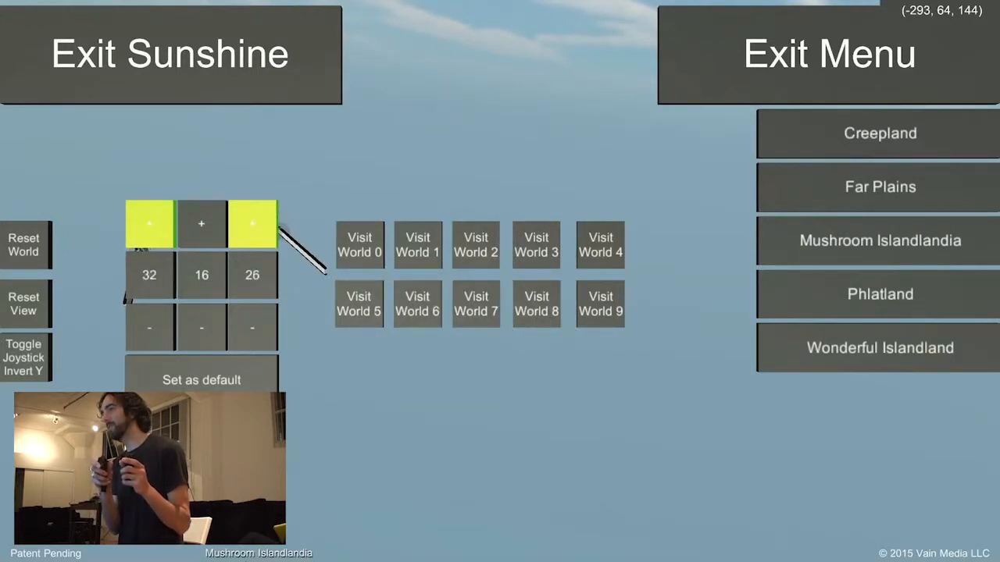
pyautogui.click(252, 224)
pyautogui.click(252, 225)
pyautogui.click(253, 224)
pyautogui.click(252, 224)
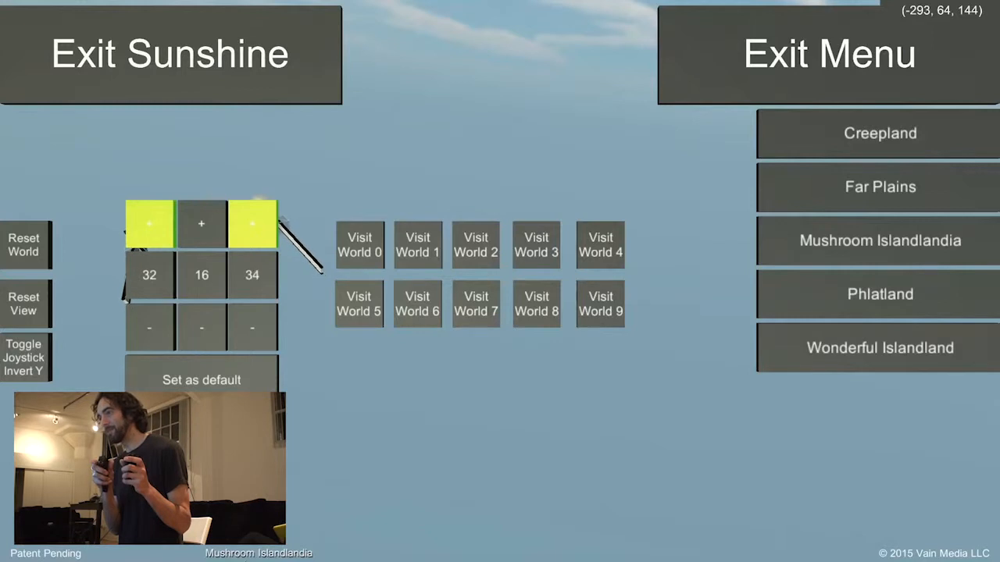
pyautogui.click(149, 225)
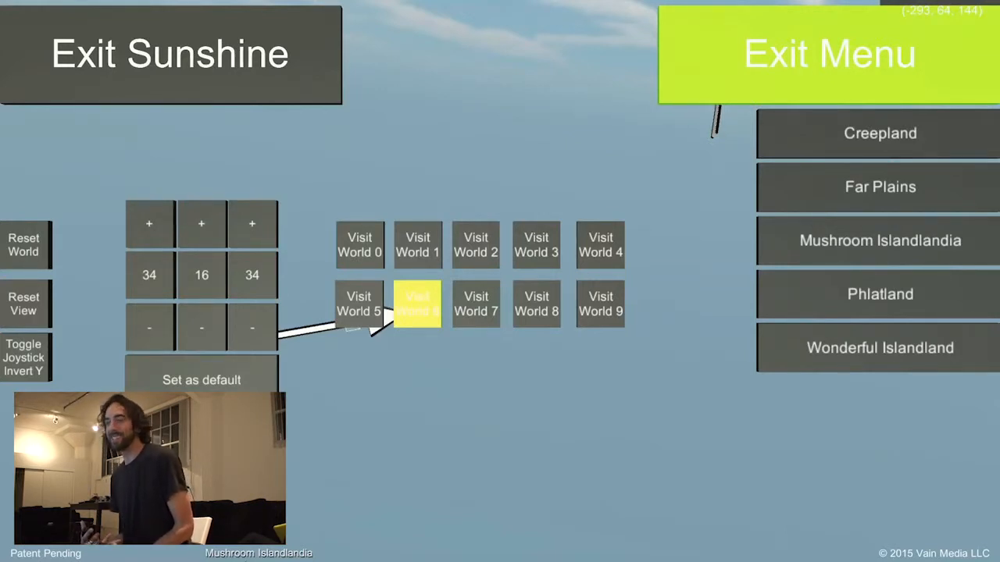
pyautogui.click(727, 55)
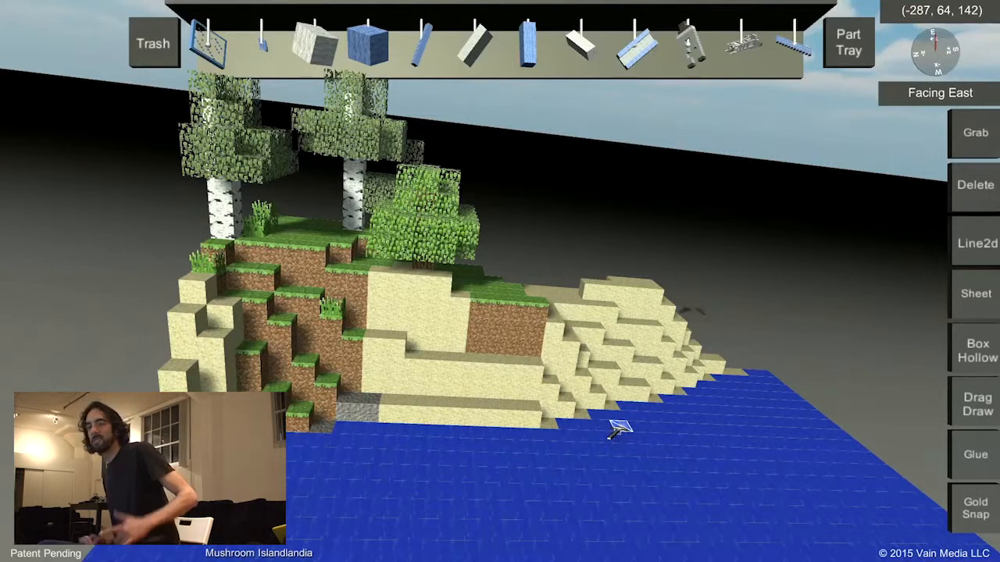
# Set the grab tool to Grab World and reposition the island so the water in front of it faces the view.
pyautogui.press('a')
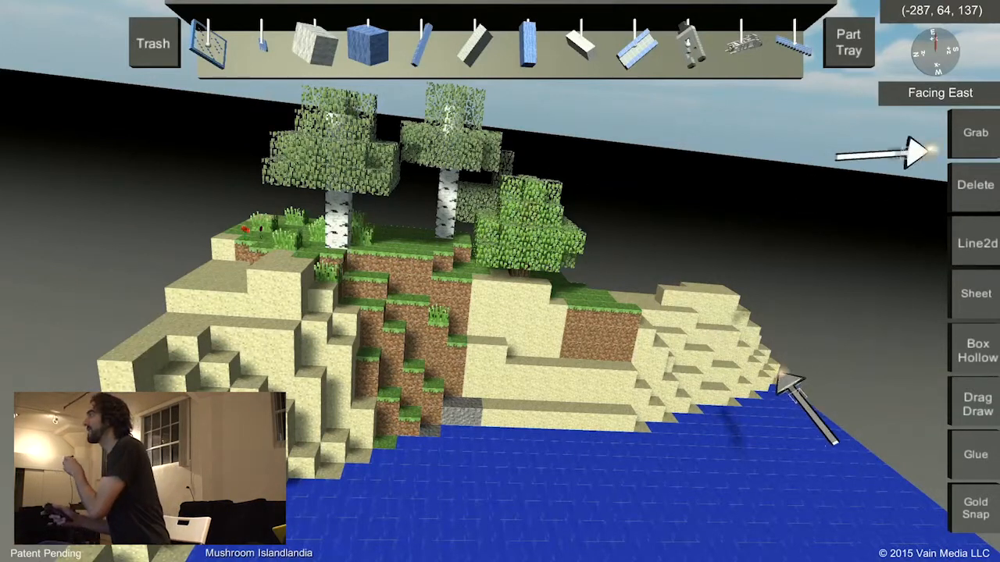
pyautogui.click(969, 134)
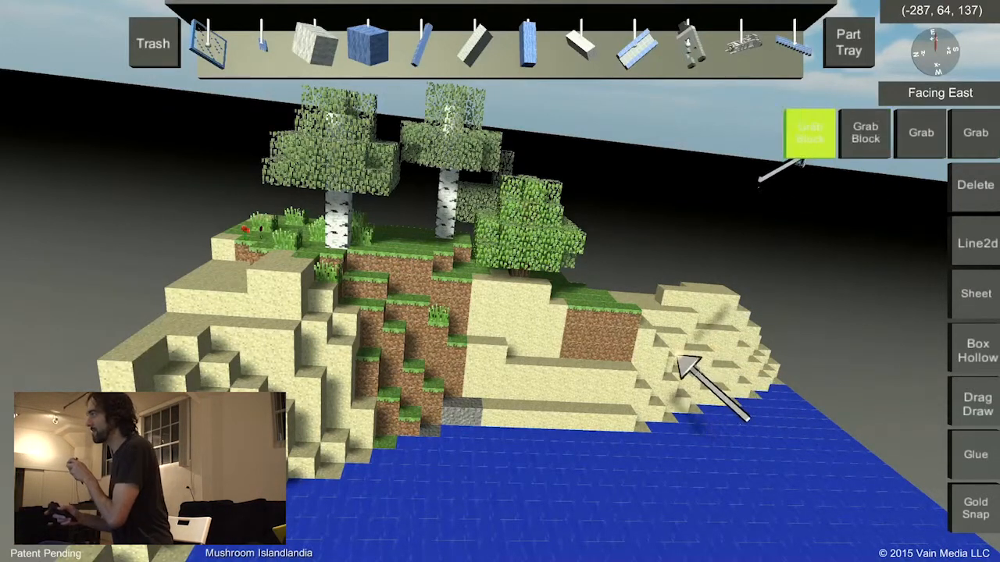
pyautogui.click(809, 135)
pyautogui.moveTo(759, 108); pyautogui.dragTo(418, 222)
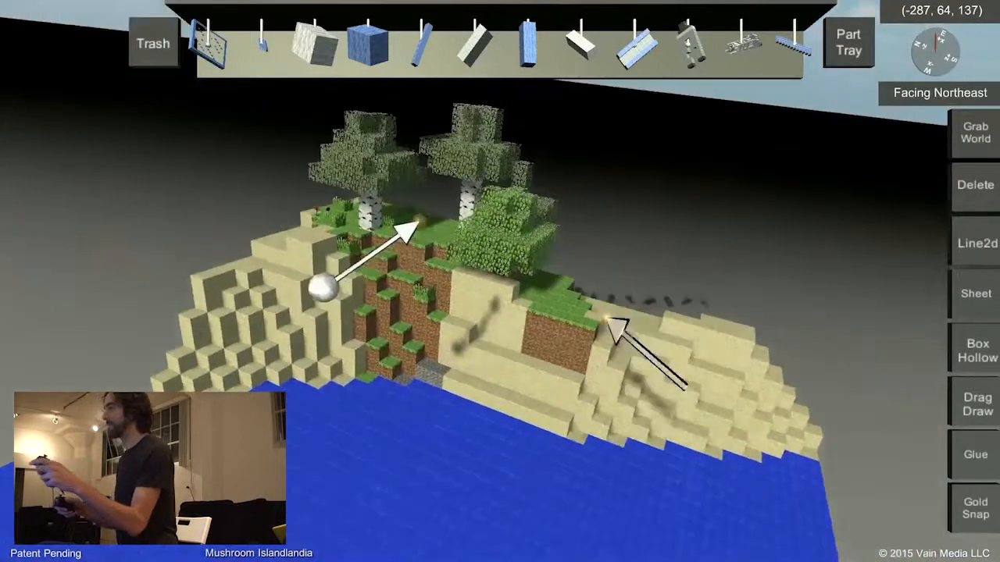
pyautogui.moveTo(339, 331); pyautogui.dragTo(295, 312)
# Place the grey bridge tower part in the water before the island and attach a blue-railed deck section to its side.
pyautogui.moveTo(689, 57); pyautogui.dragTo(479, 292)
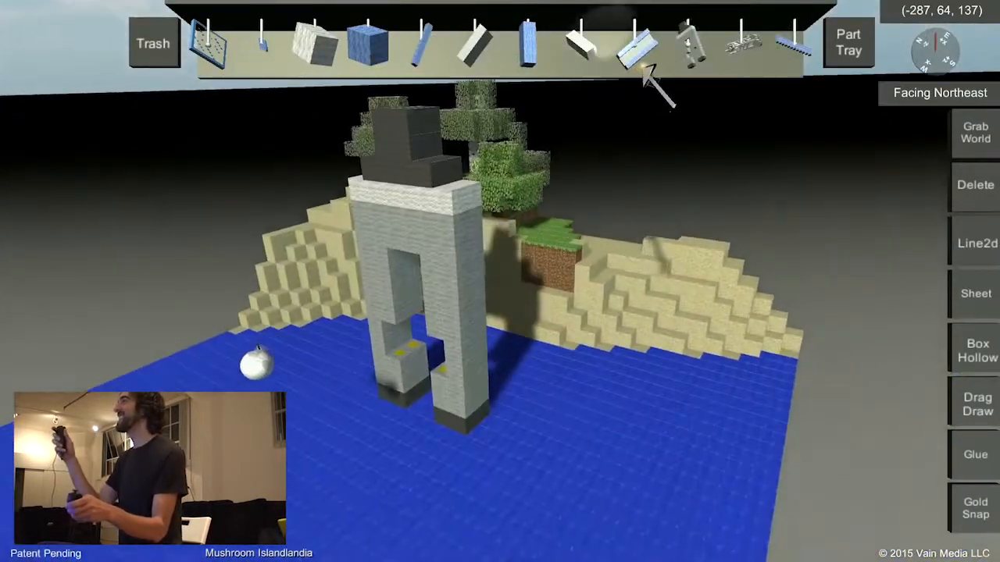
pyautogui.moveTo(640, 53); pyautogui.dragTo(500, 304)
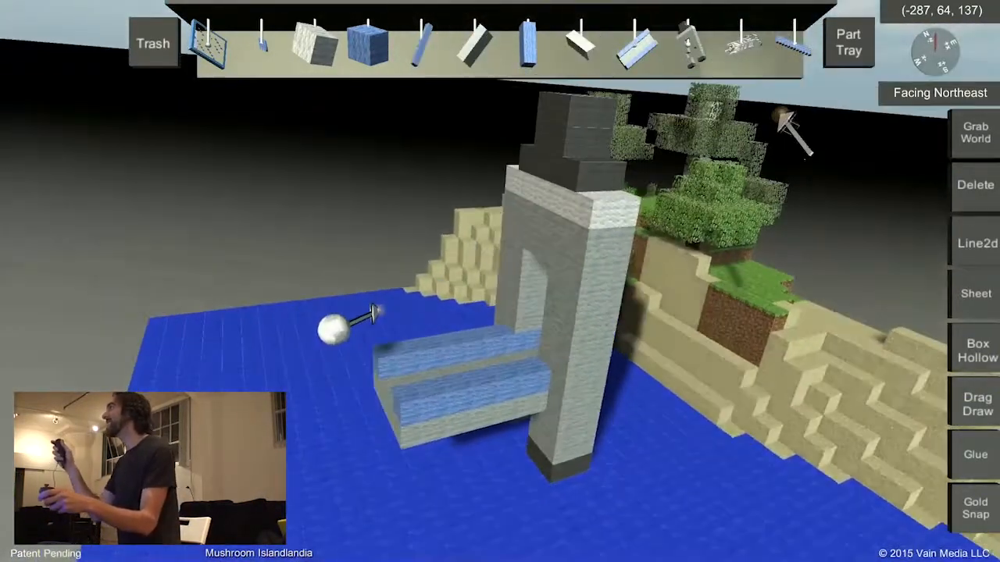
# Attach two stepped blue suspension cable parts along the two rails of the bridge deck section.
pyautogui.moveTo(786, 49); pyautogui.dragTo(763, 205)
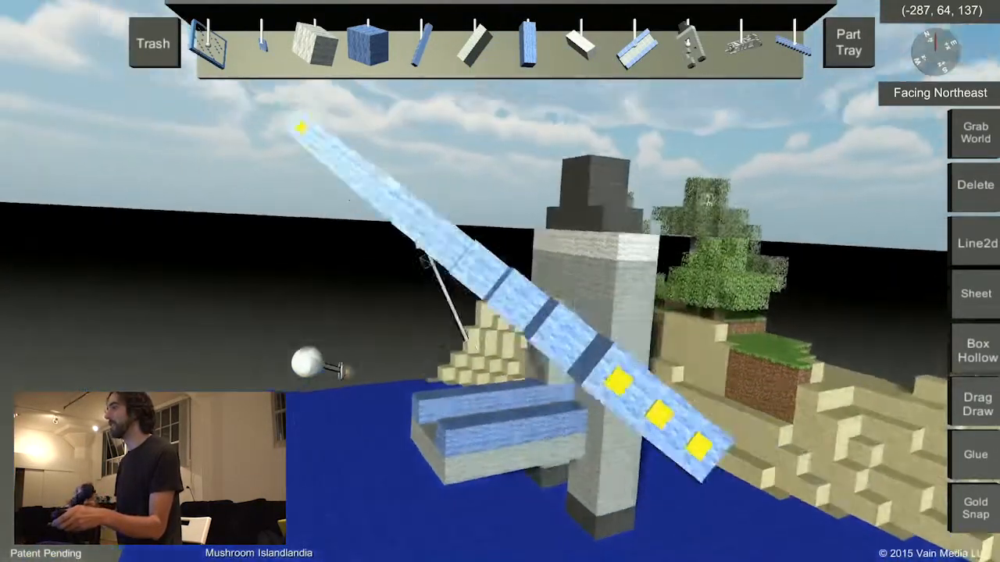
pyautogui.moveTo(425, 261); pyautogui.dragTo(417, 208)
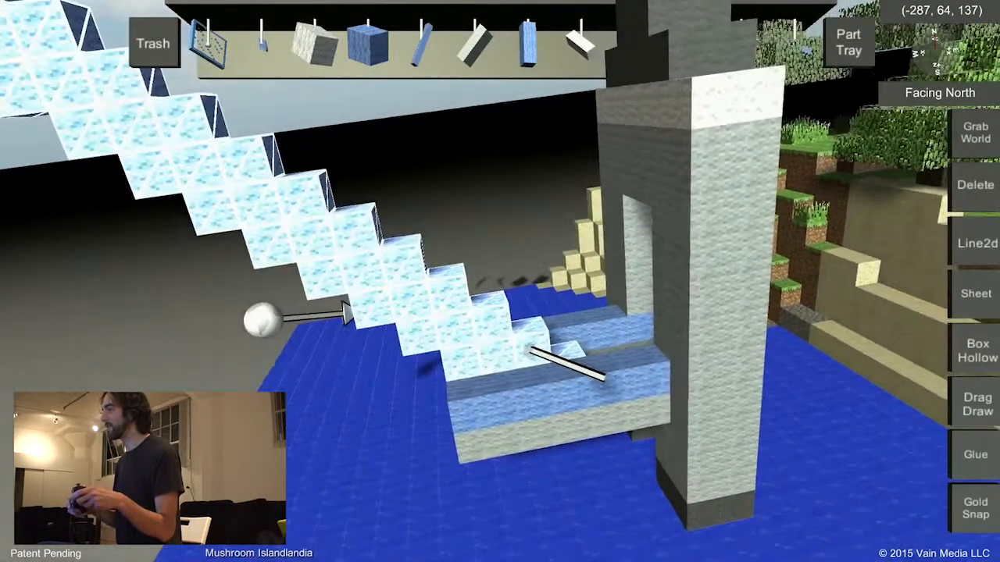
pyautogui.moveTo(529, 348); pyautogui.dragTo(521, 296)
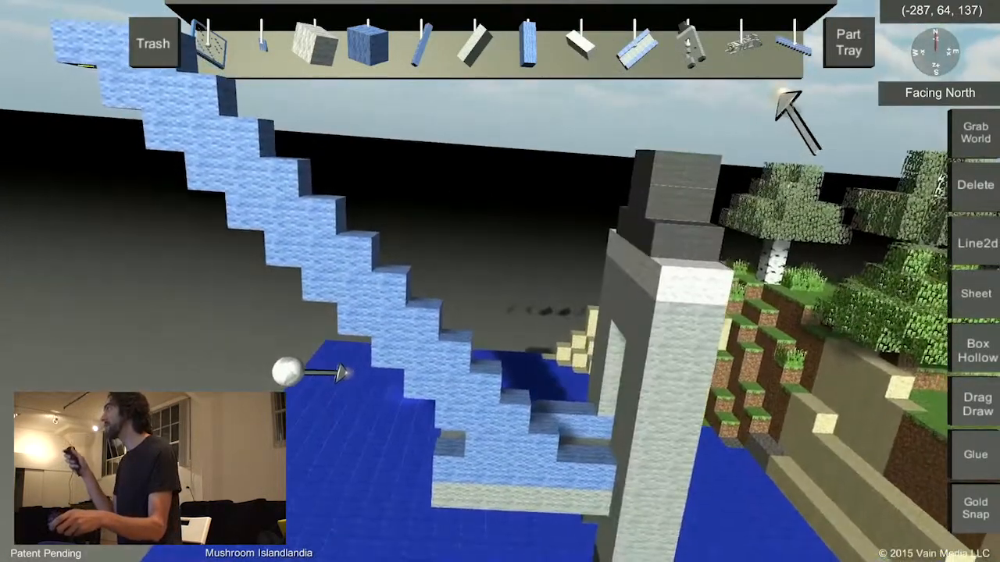
pyautogui.moveTo(809, 71); pyautogui.dragTo(525, 207)
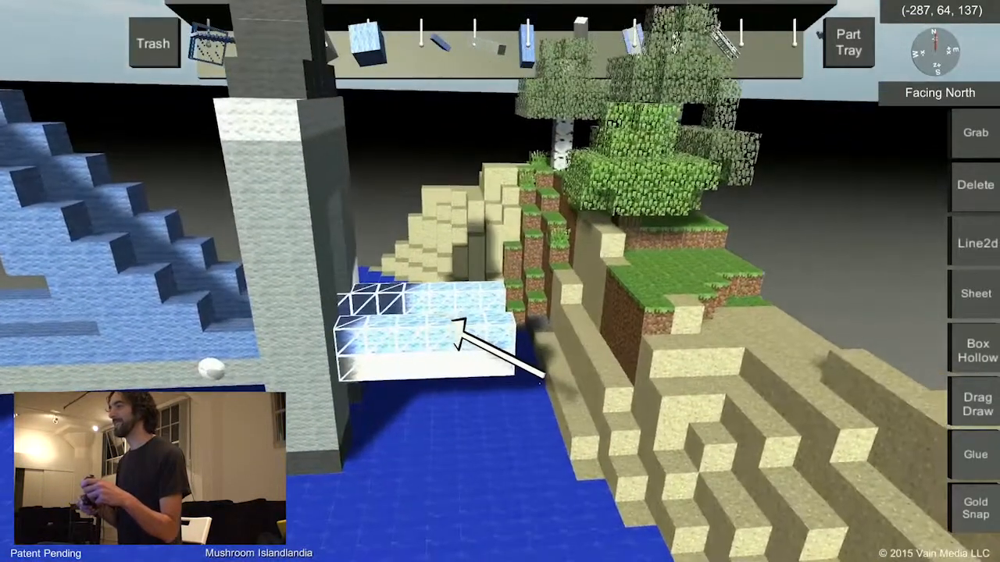
# Attach a blue-railed deck section between the small grey tower and the island's shore.
pyautogui.click(478, 321)
pyautogui.click(611, 333)
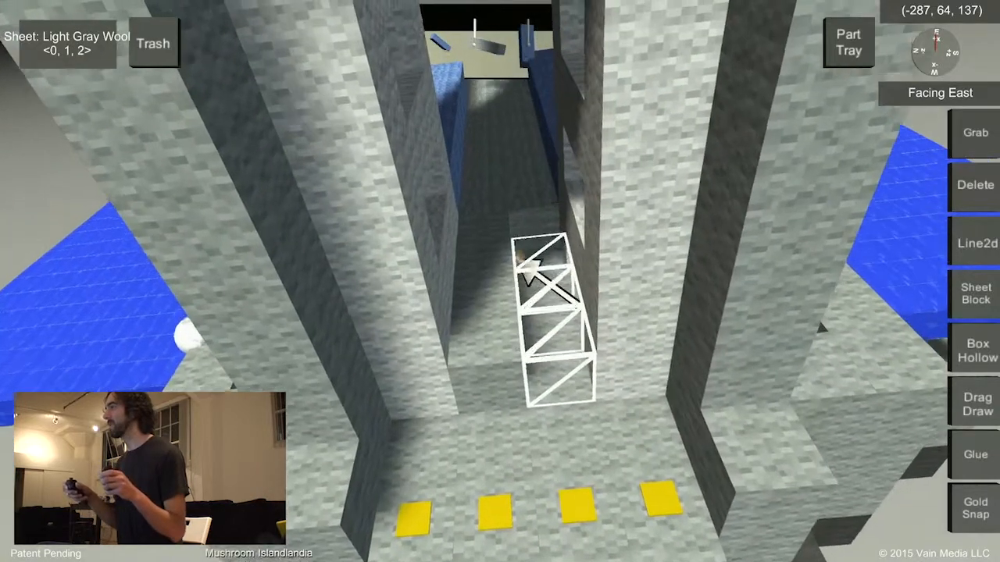
# Draw a light gray wool sheet in the tall tower's roadway passage and attach a blue-railed deck section to the tower's outer side.
pyautogui.moveTo(521, 259); pyautogui.dragTo(533, 267)
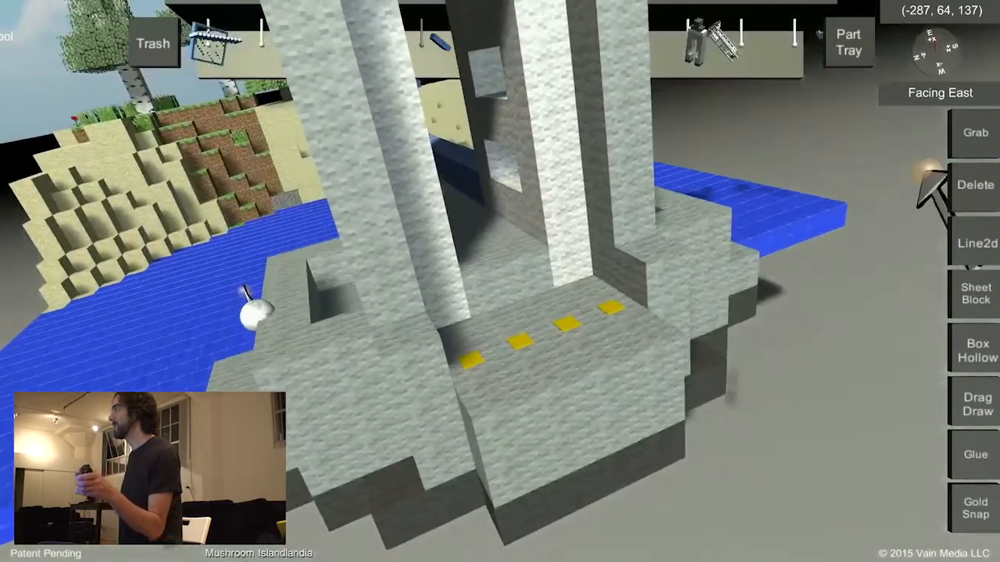
pyautogui.click(973, 133)
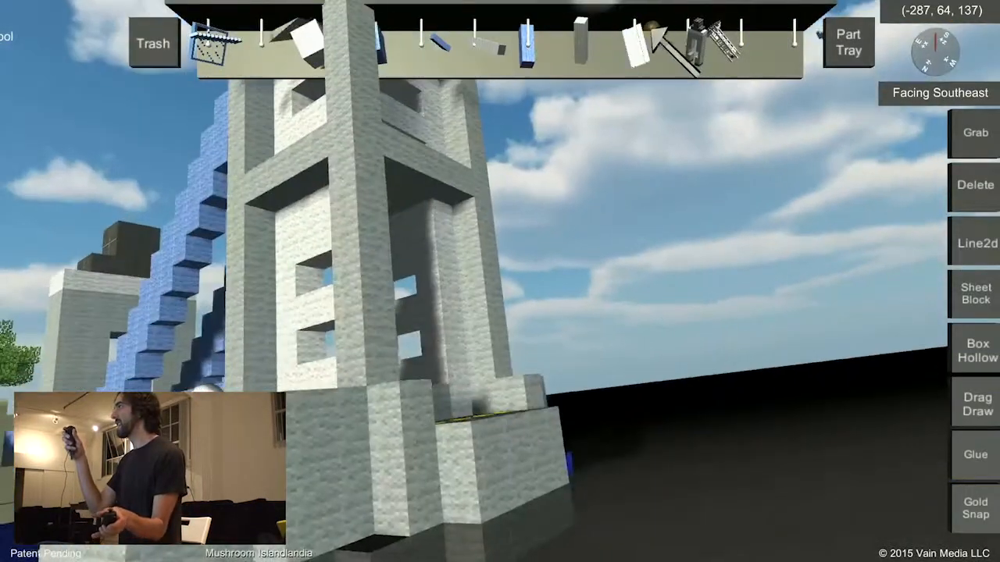
pyautogui.moveTo(639, 45); pyautogui.dragTo(619, 381)
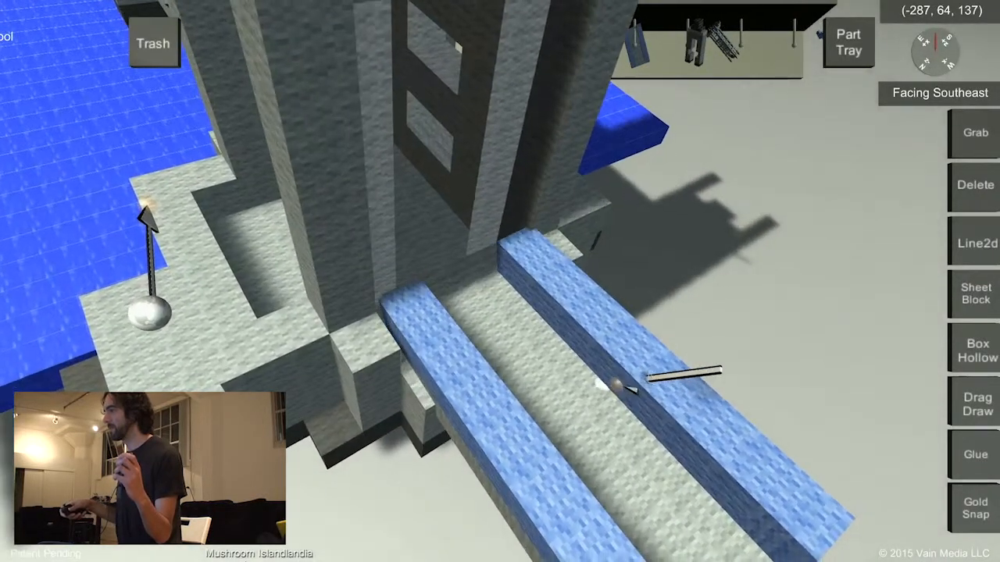
pyautogui.click(614, 369)
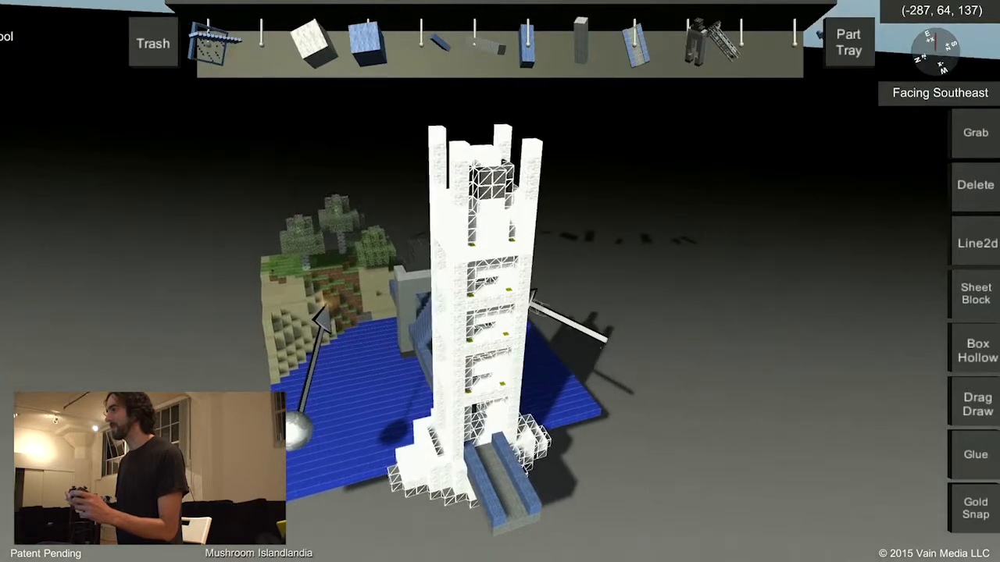
pyautogui.moveTo(561, 293); pyautogui.dragTo(500, 290)
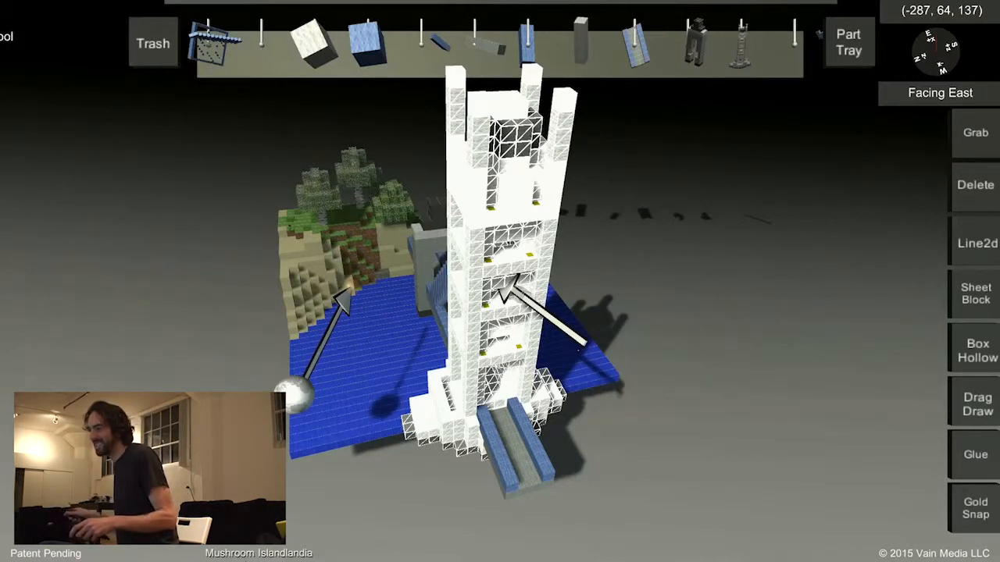
pyautogui.moveTo(504, 300); pyautogui.dragTo(485, 427)
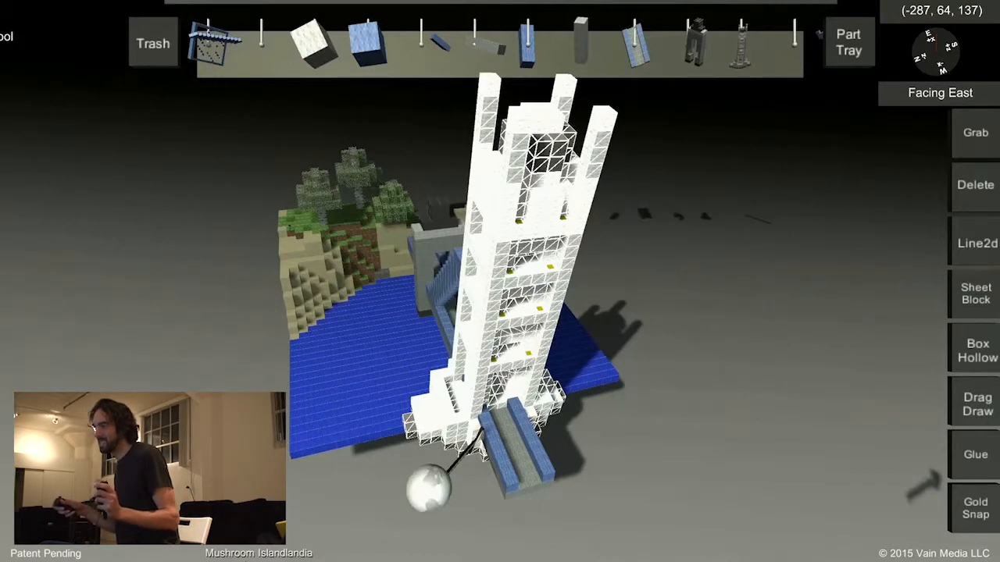
pyautogui.moveTo(482, 428); pyautogui.dragTo(476, 430)
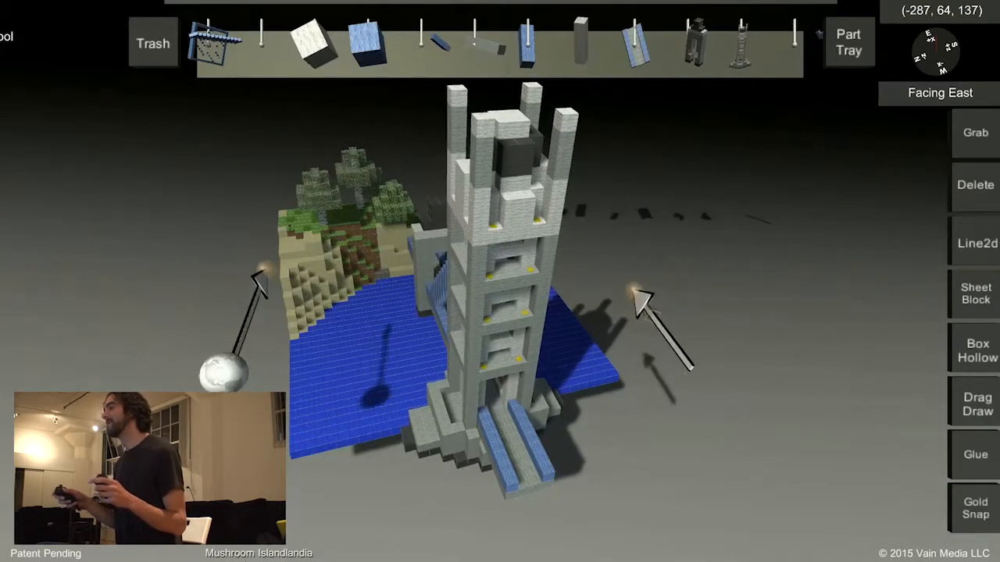
# Attach a second blue-railed deck section to the free end of the deck leading out from the tall tower.
pyautogui.moveTo(621, 329); pyautogui.dragTo(696, 302, button='middle')
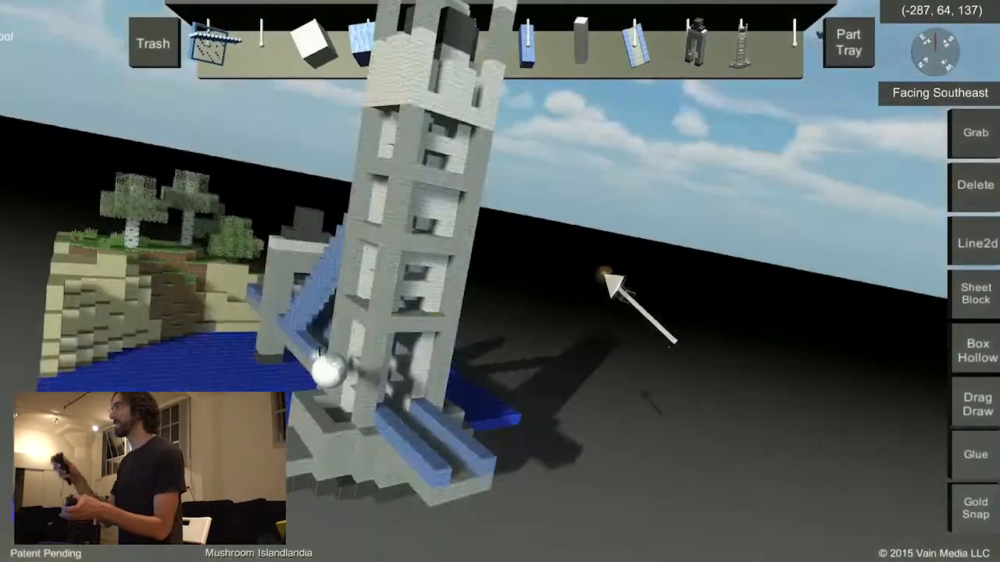
pyautogui.moveTo(635, 52); pyautogui.dragTo(543, 418)
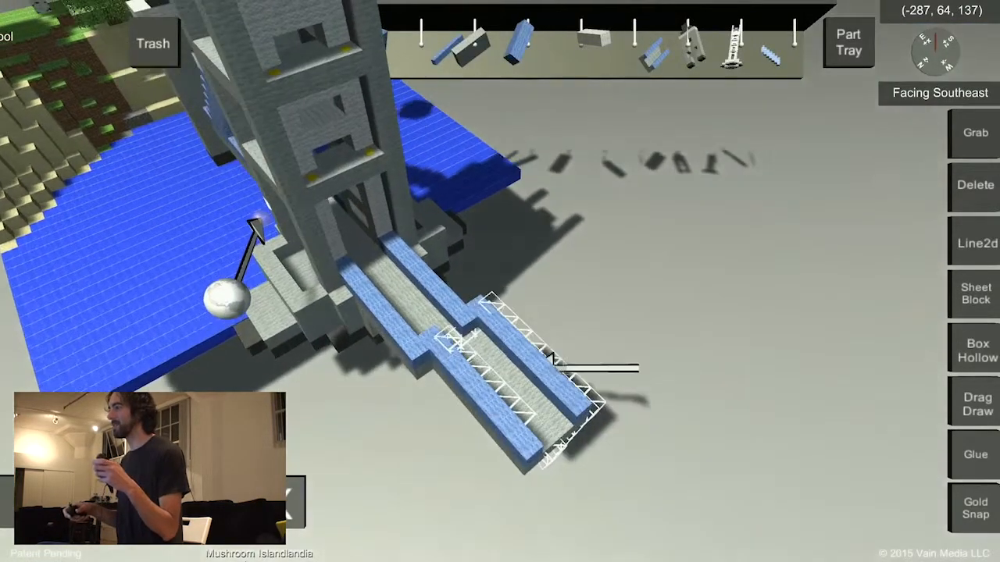
pyautogui.moveTo(549, 361); pyautogui.dragTo(528, 352)
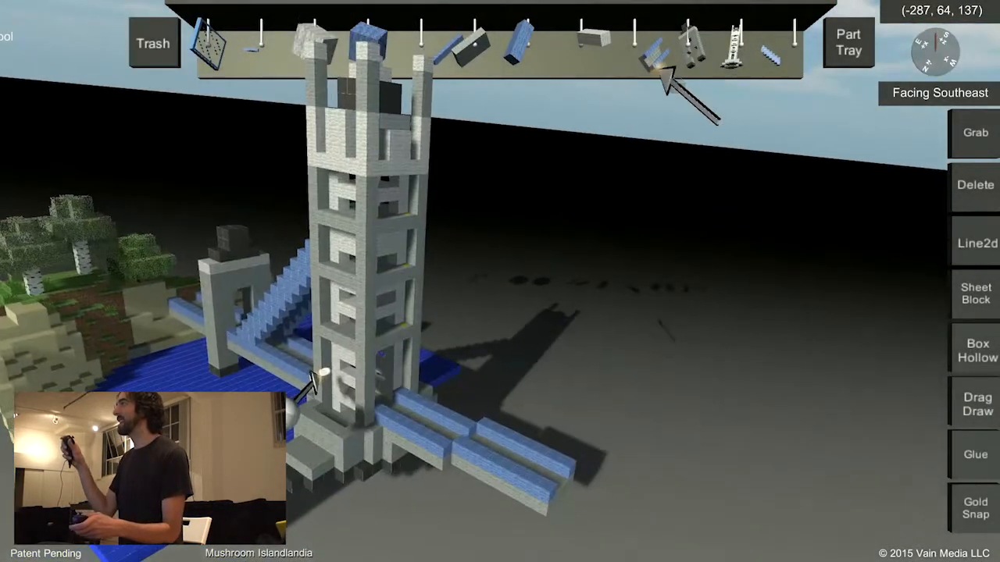
# Build an upper walkway out from the tall tower's upper level with two blue-railed deck sections.
pyautogui.moveTo(656, 68); pyautogui.dragTo(504, 262)
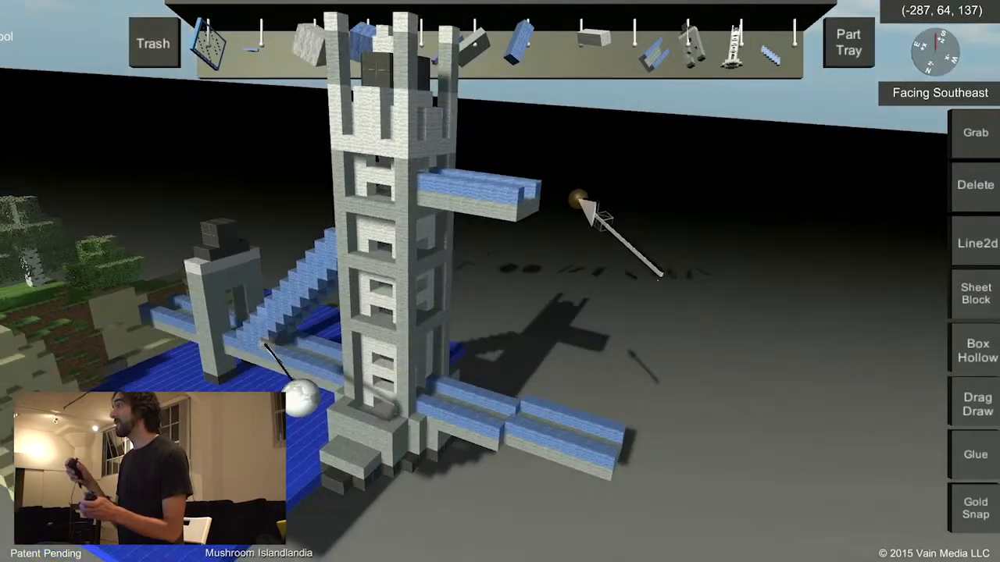
pyautogui.moveTo(647, 74); pyautogui.dragTo(582, 264)
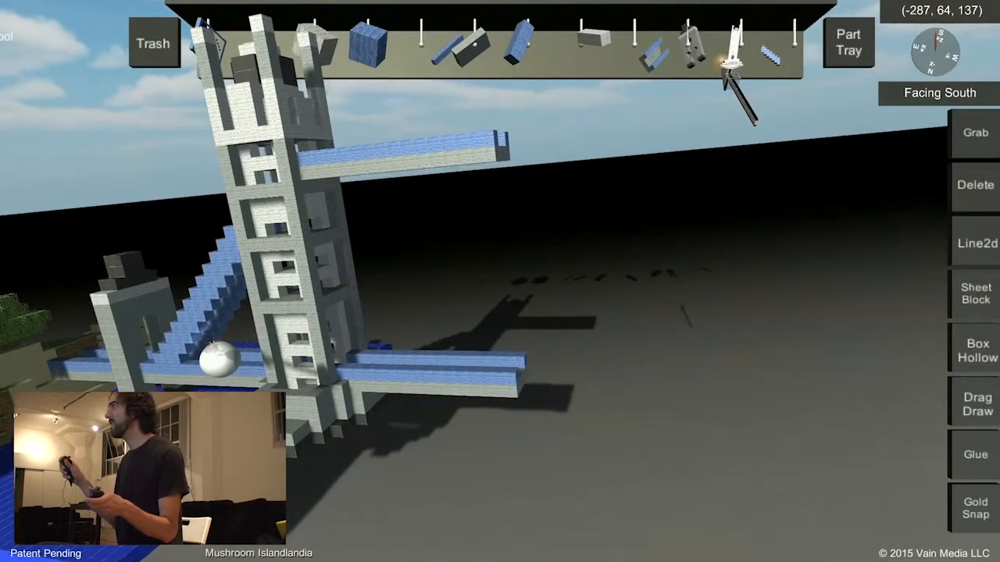
# Place a second tall tower part at the free ends of the lower deck and the upper walkway.
pyautogui.moveTo(728, 72); pyautogui.dragTo(703, 313)
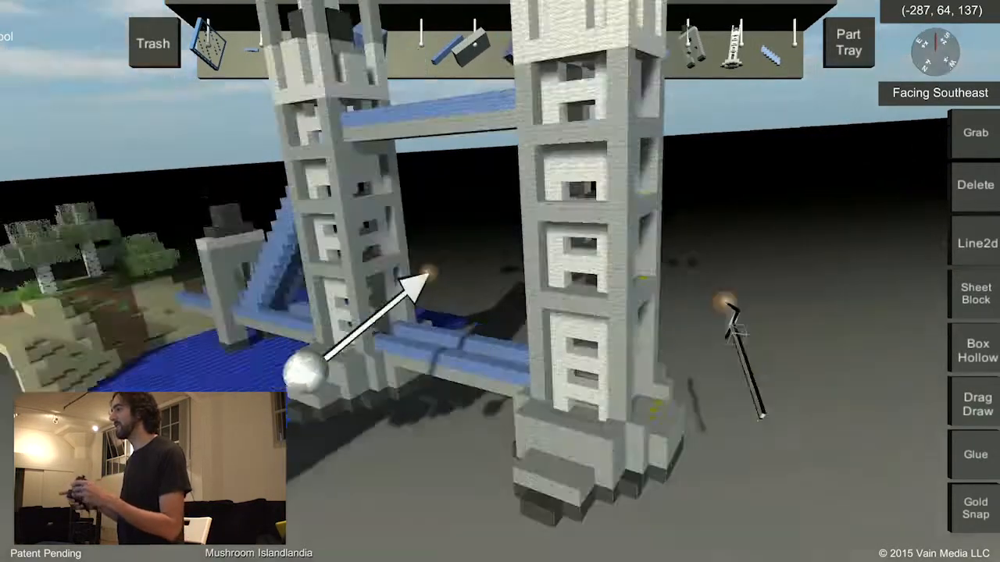
pyautogui.moveTo(725, 301); pyautogui.dragTo(684, 295, button='middle')
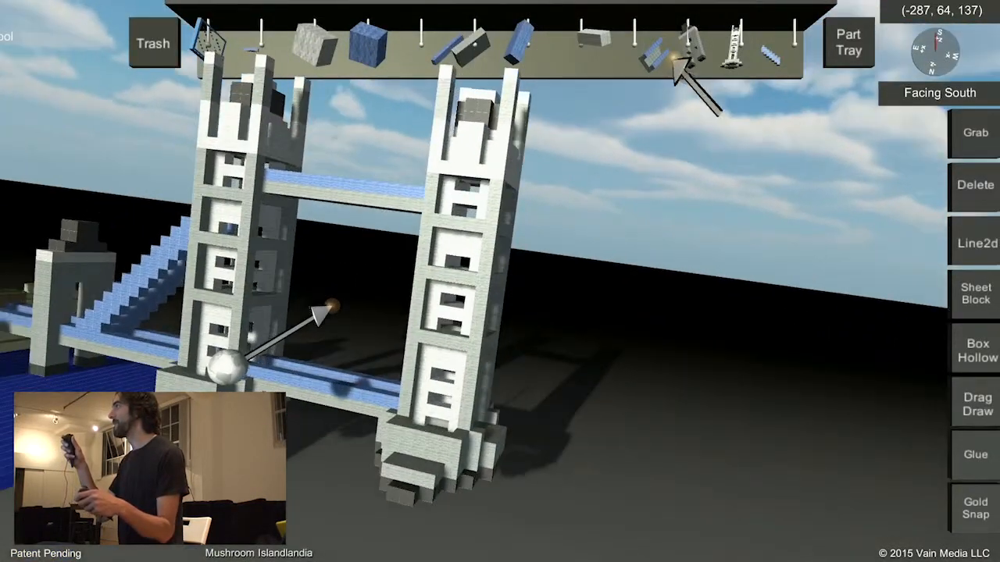
# Attach a blue-railed deck section to the roadway opening on the far side of the second tall tower.
pyautogui.moveTo(665, 53); pyautogui.dragTo(660, 70)
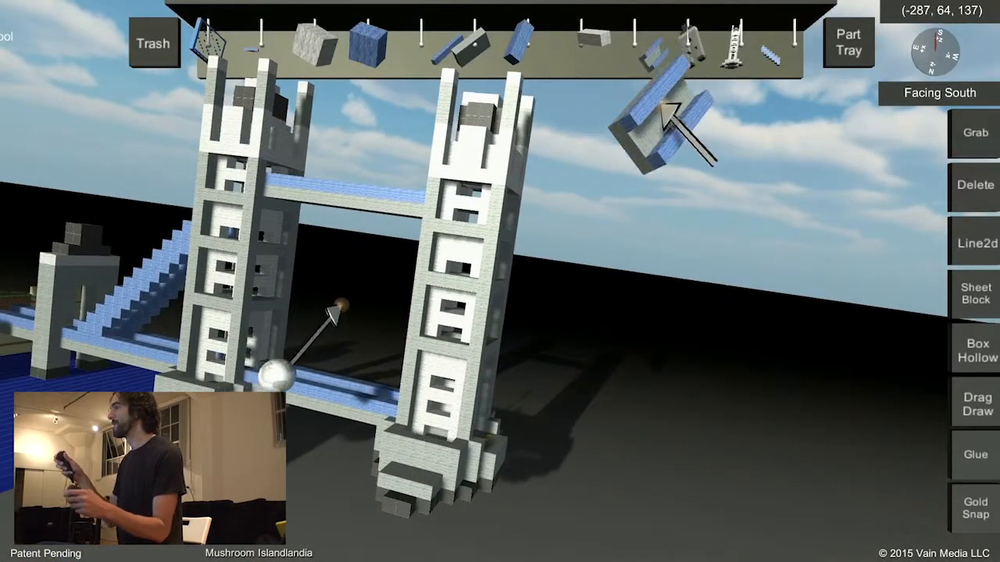
pyautogui.moveTo(668, 109); pyautogui.dragTo(619, 274)
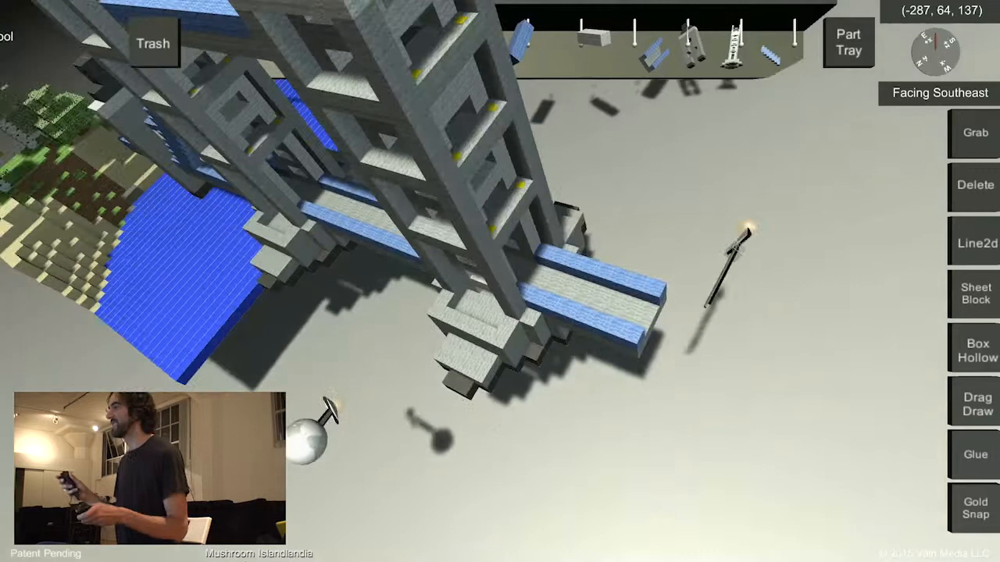
# Attach two stepped blue suspension cable parts to the second tall tower, descending outward along the deck's two rails.
pyautogui.moveTo(748, 229); pyautogui.dragTo(769, 54, button='middle')
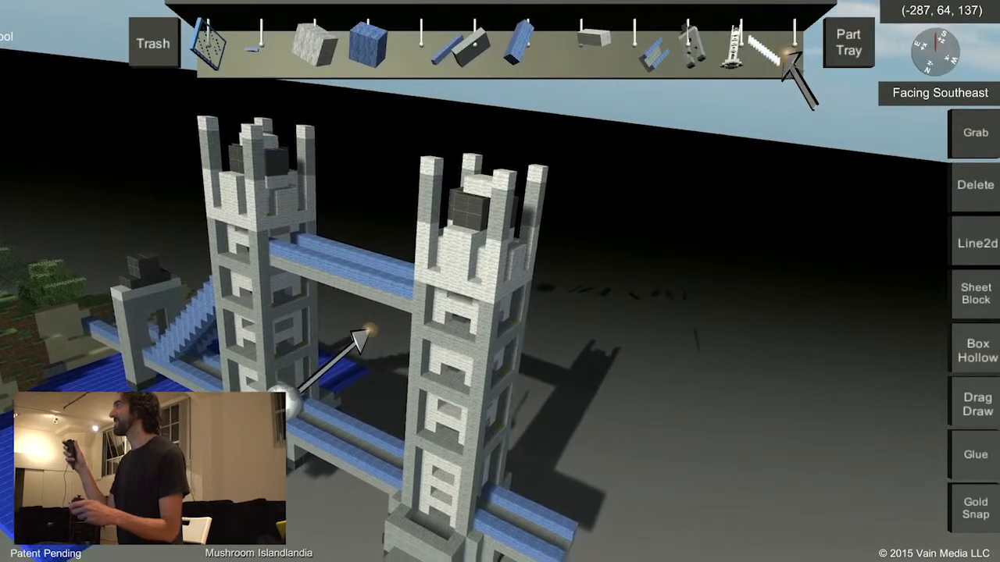
pyautogui.moveTo(789, 56); pyautogui.dragTo(745, 221)
pyautogui.moveTo(745, 221); pyautogui.dragTo(646, 270, button='middle')
pyautogui.moveTo(645, 271); pyautogui.dragTo(641, 289)
pyautogui.moveTo(641, 290); pyautogui.dragTo(596, 349, button='middle')
pyautogui.moveTo(597, 348); pyautogui.dragTo(480, 427)
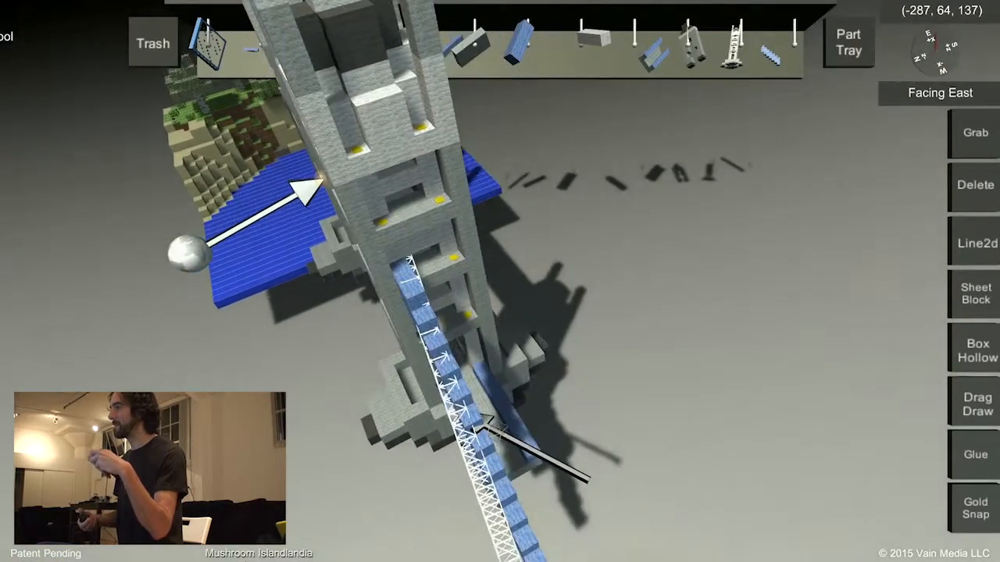
pyautogui.moveTo(536, 325); pyautogui.dragTo(457, 334, button='middle')
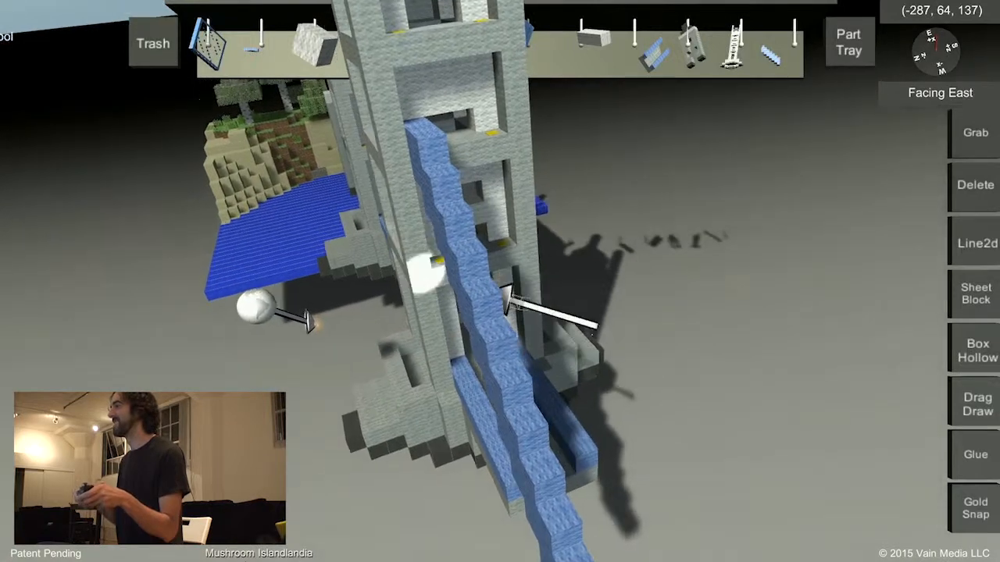
pyautogui.click(417, 280)
pyautogui.moveTo(428, 264); pyautogui.dragTo(467, 260)
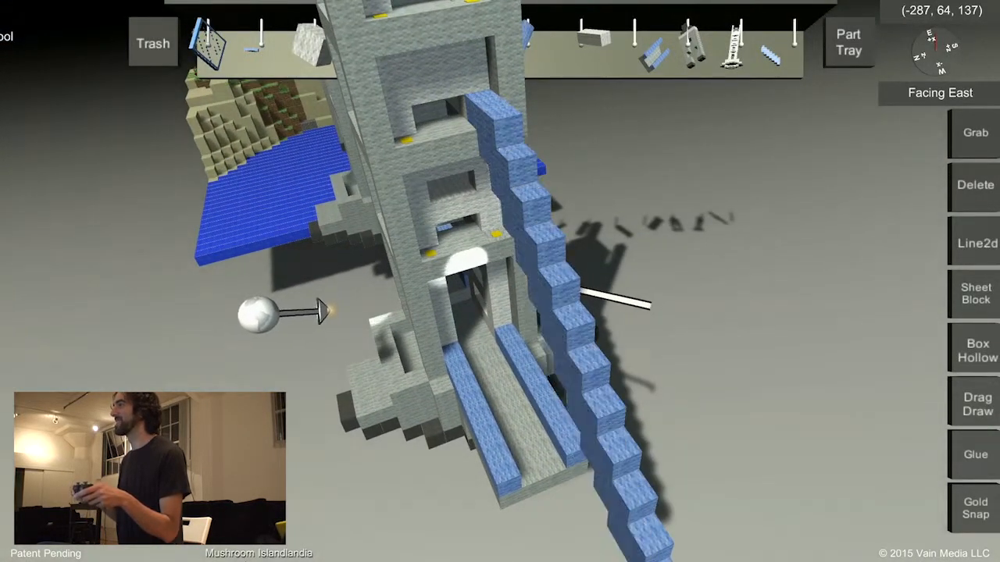
pyautogui.moveTo(575, 294); pyautogui.dragTo(485, 297)
pyautogui.moveTo(485, 297); pyautogui.dragTo(603, 294, button='middle')
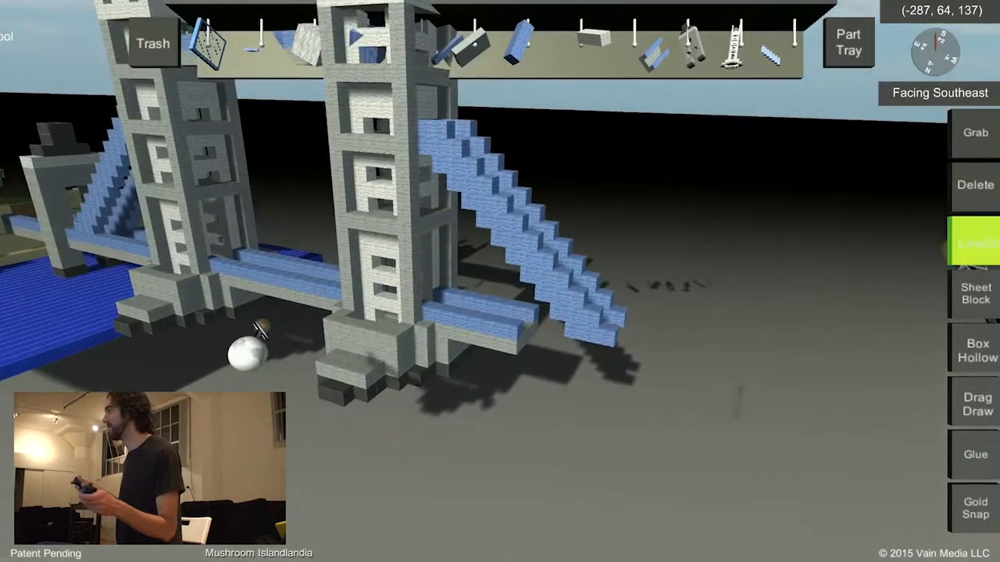
# Extend the lower deck beyond the second tower past the lower ends of the suspension cables.
pyautogui.click(976, 243)
pyautogui.moveTo(769, 288); pyautogui.dragTo(598, 335, button='middle')
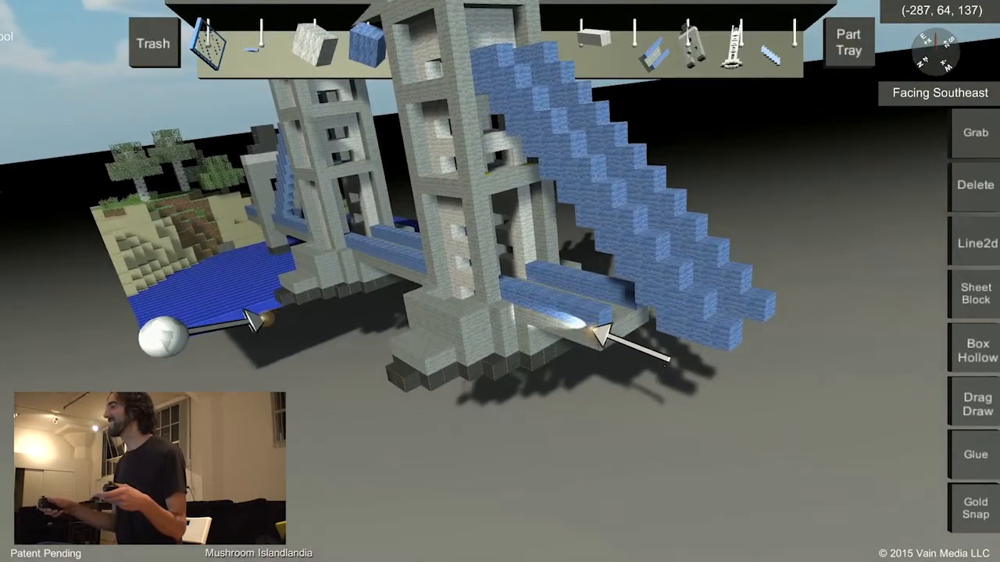
pyautogui.moveTo(603, 336); pyautogui.dragTo(814, 367)
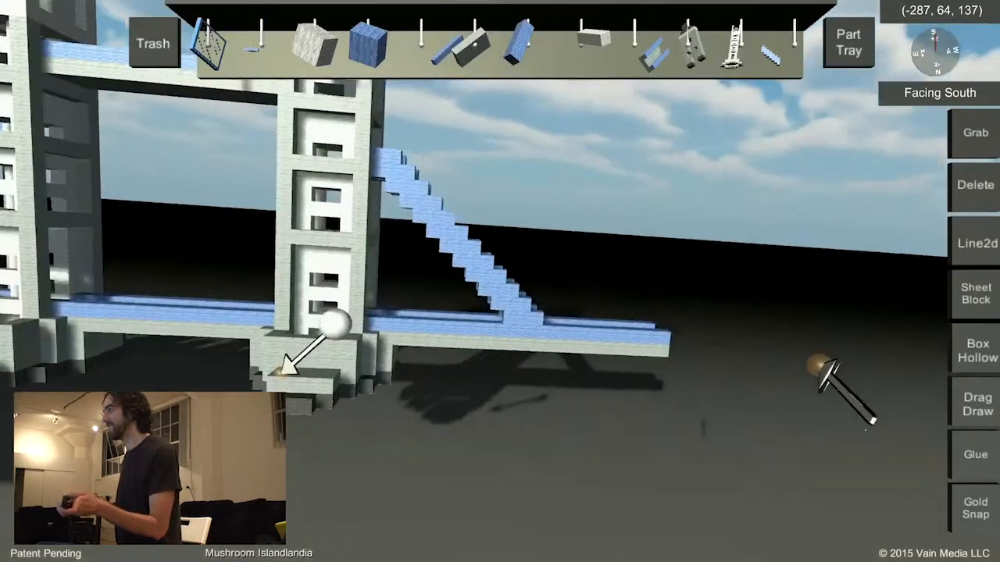
pyautogui.moveTo(818, 365); pyautogui.dragTo(630, 337, button='middle')
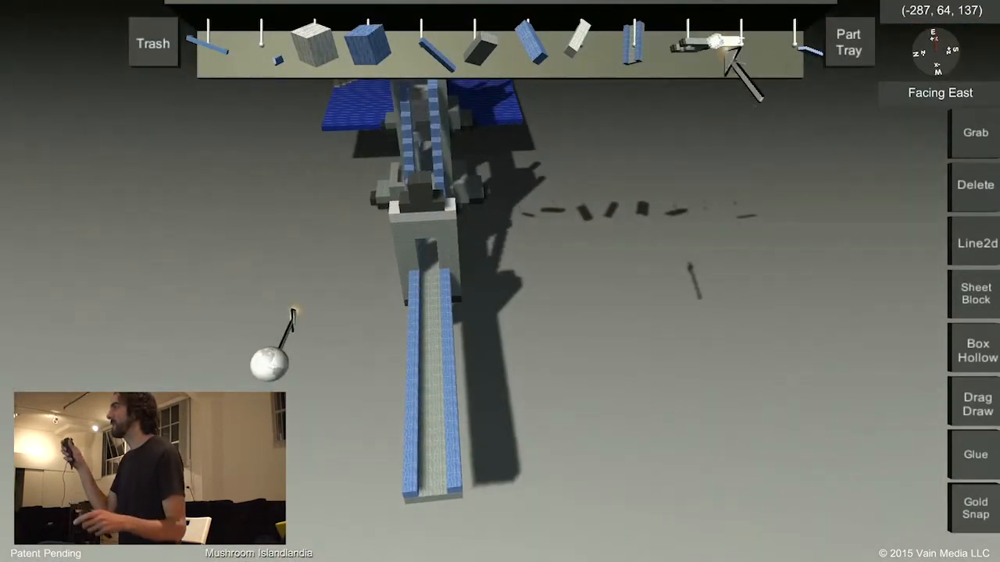
# Place a spare tall tower on open ground and separate its base using a glue selection volume of about 7 x 10 x 20.
pyautogui.moveTo(728, 53); pyautogui.dragTo(740, 266)
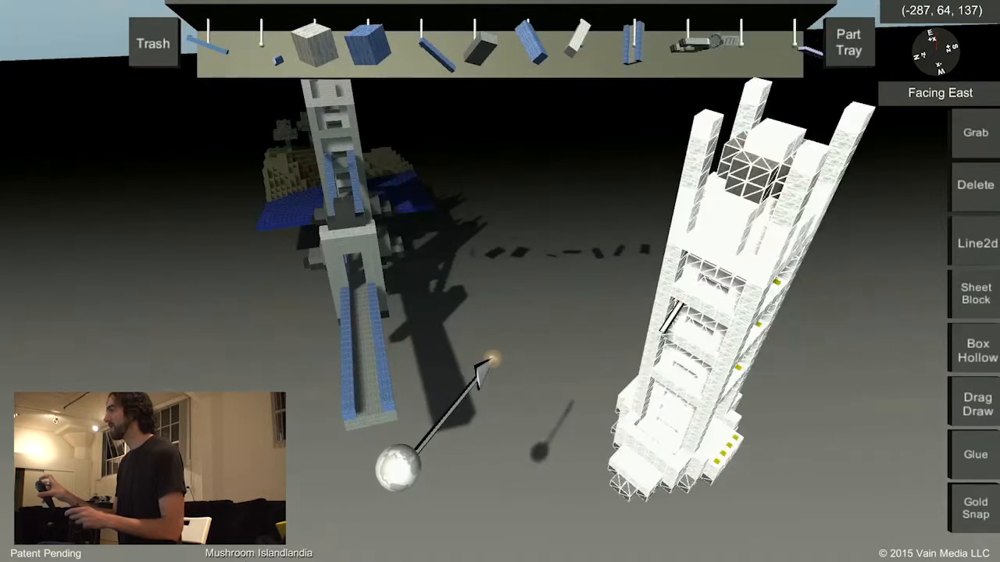
pyautogui.moveTo(715, 242); pyautogui.dragTo(821, 298)
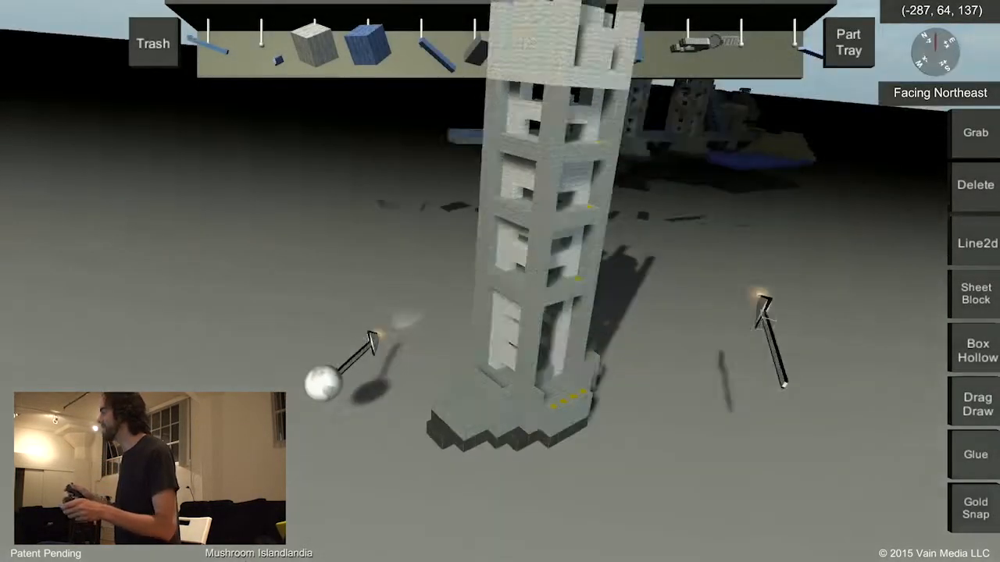
pyautogui.click(974, 454)
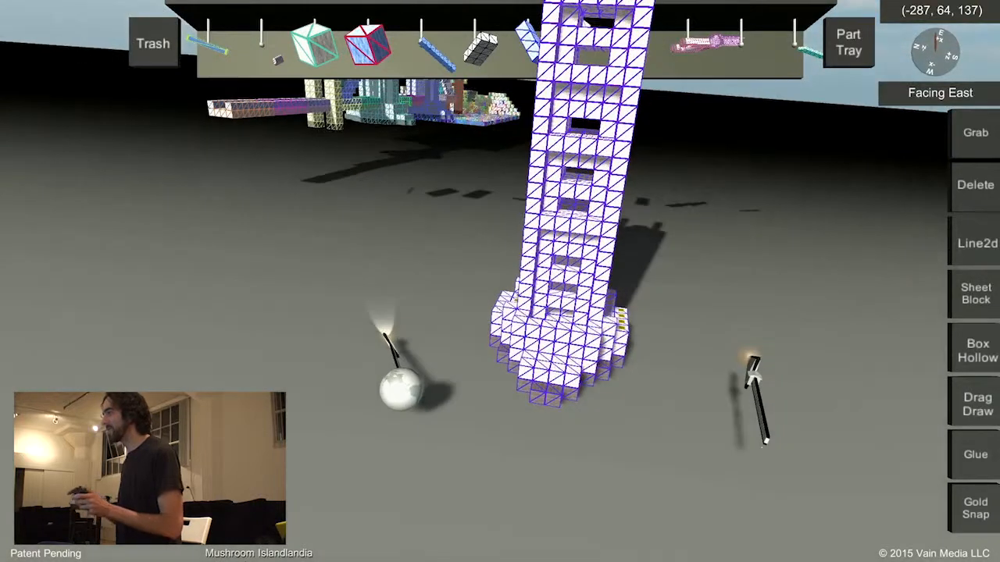
pyautogui.moveTo(434, 290); pyautogui.dragTo(261, 284)
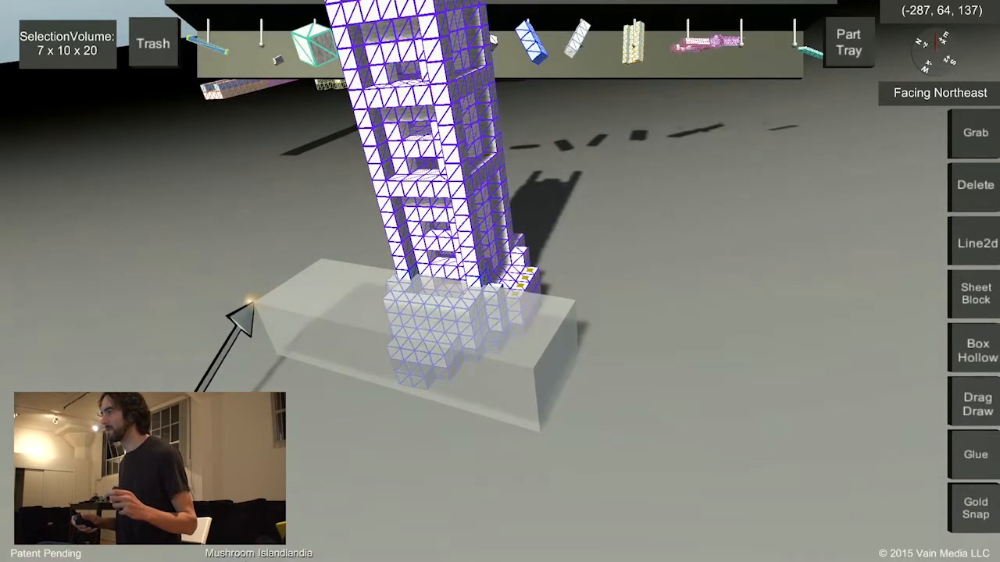
pyautogui.moveTo(249, 302); pyautogui.dragTo(287, 305)
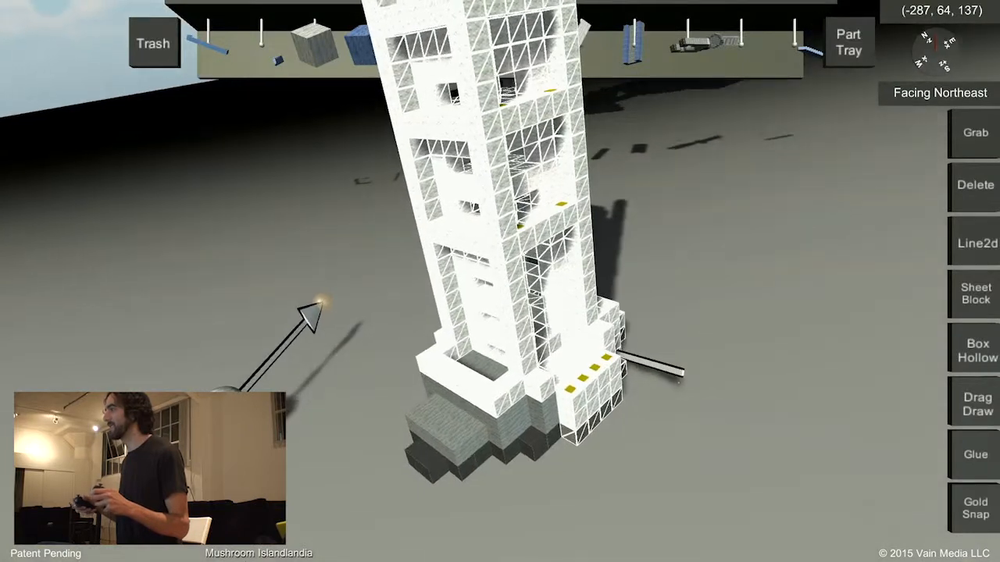
# Discard the upper section of the spare tower and its separated base.
pyautogui.moveTo(621, 355); pyautogui.dragTo(161, 46)
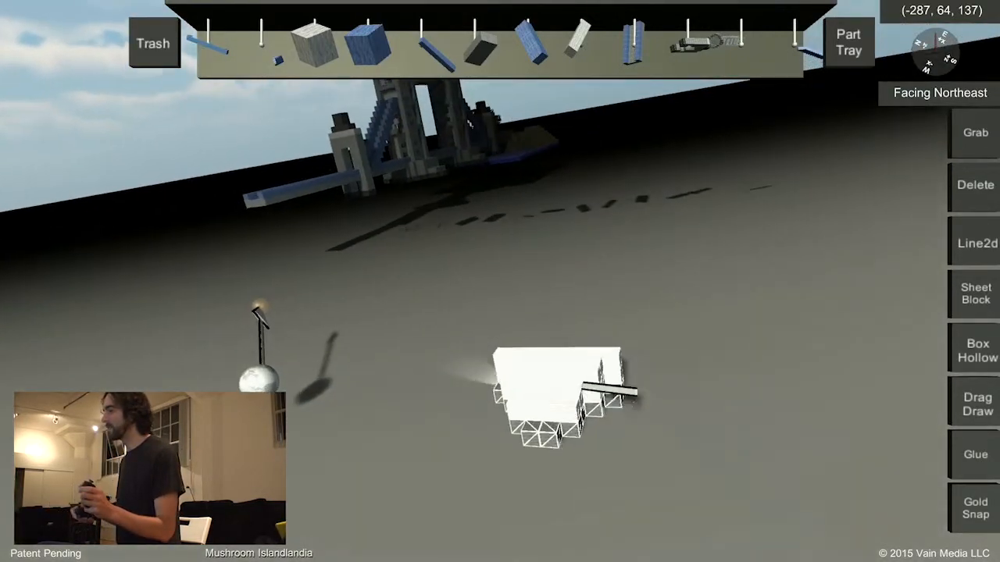
pyautogui.moveTo(594, 389); pyautogui.dragTo(180, 23)
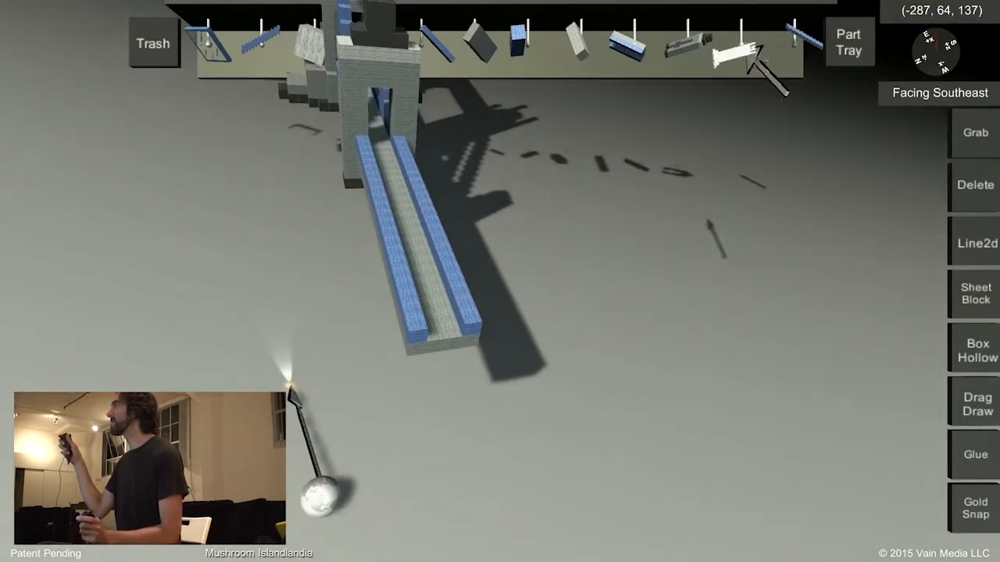
# Show the full collection of user-made parts and select the tall tower assembly.
pyautogui.click(849, 42)
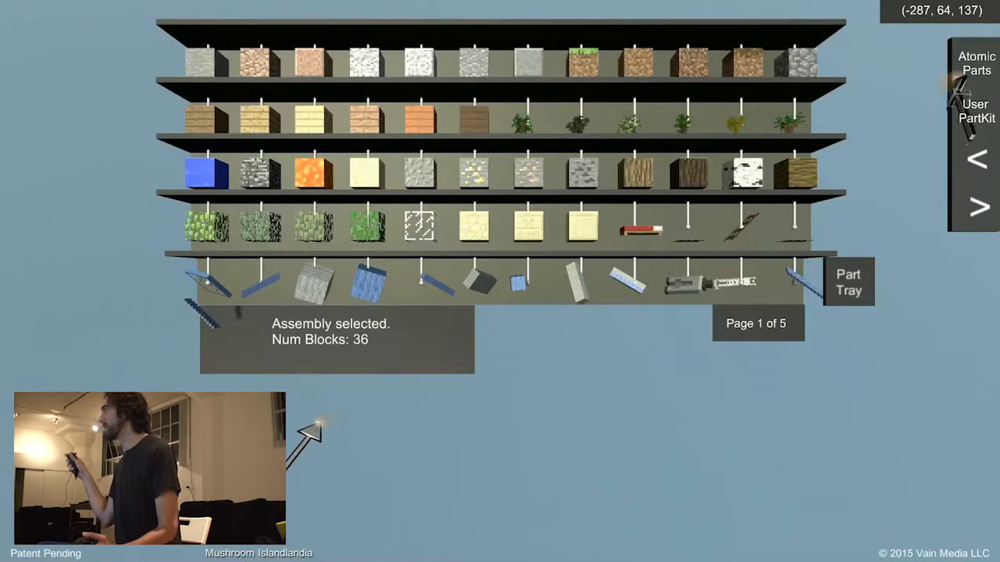
pyautogui.click(975, 111)
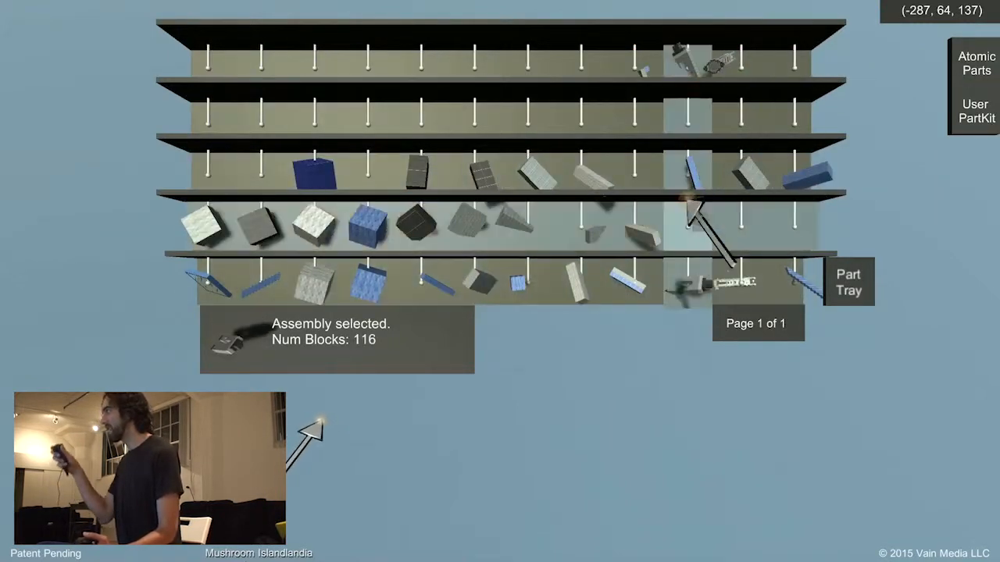
pyautogui.click(738, 285)
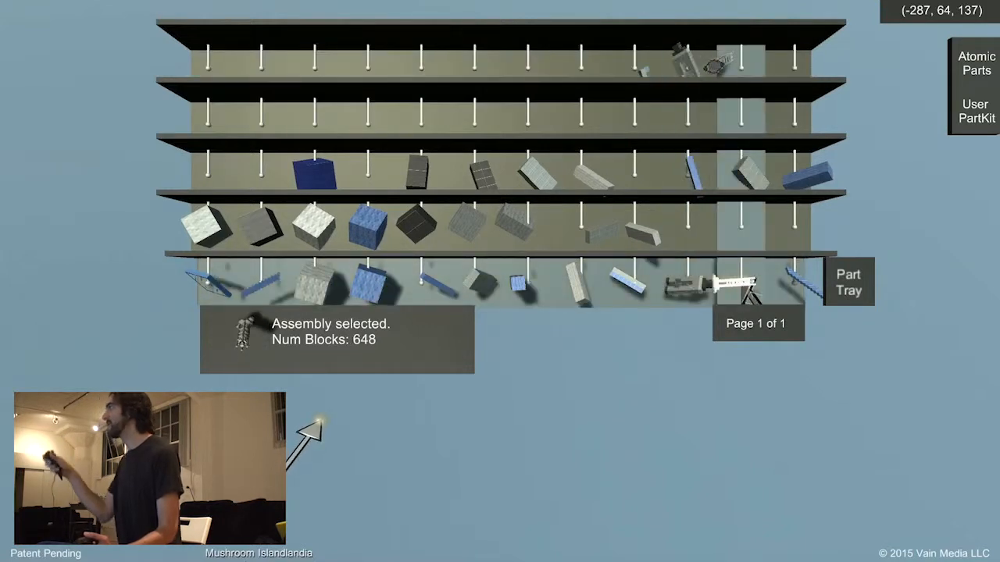
# Store the tall tower and the blue stepped suspension cable on the top shelf of the part collection, and return to the world.
pyautogui.click(726, 63)
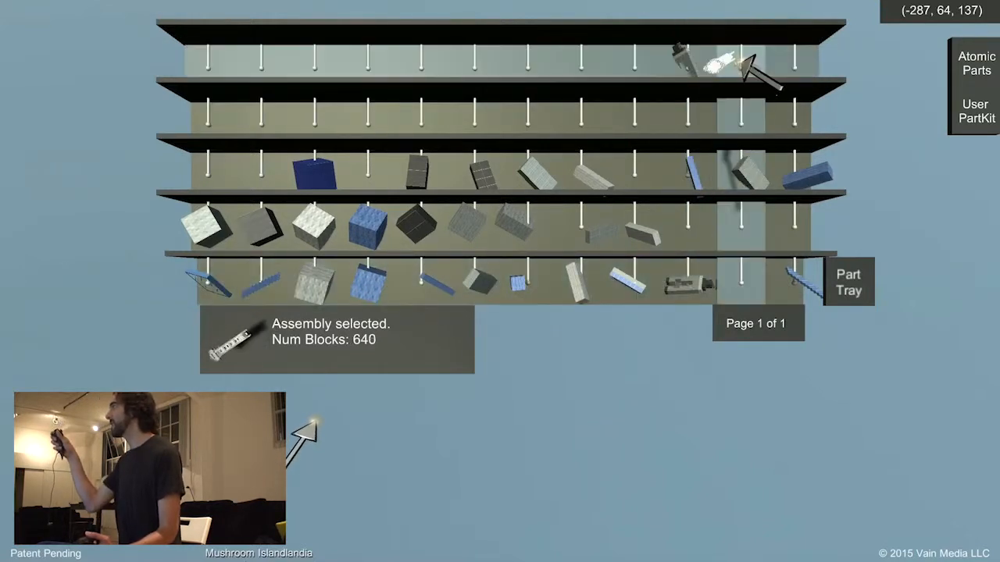
pyautogui.click(801, 275)
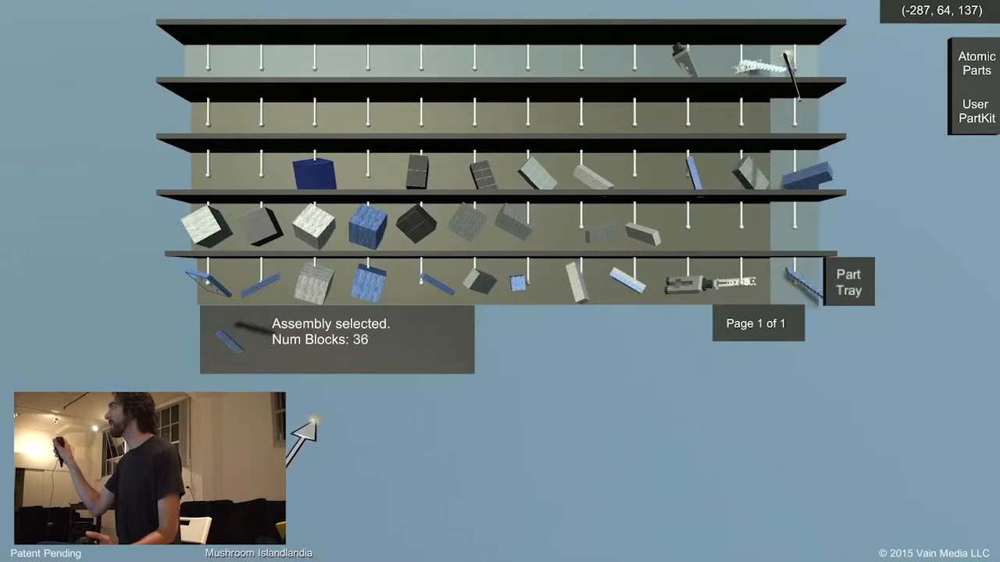
pyautogui.click(671, 77)
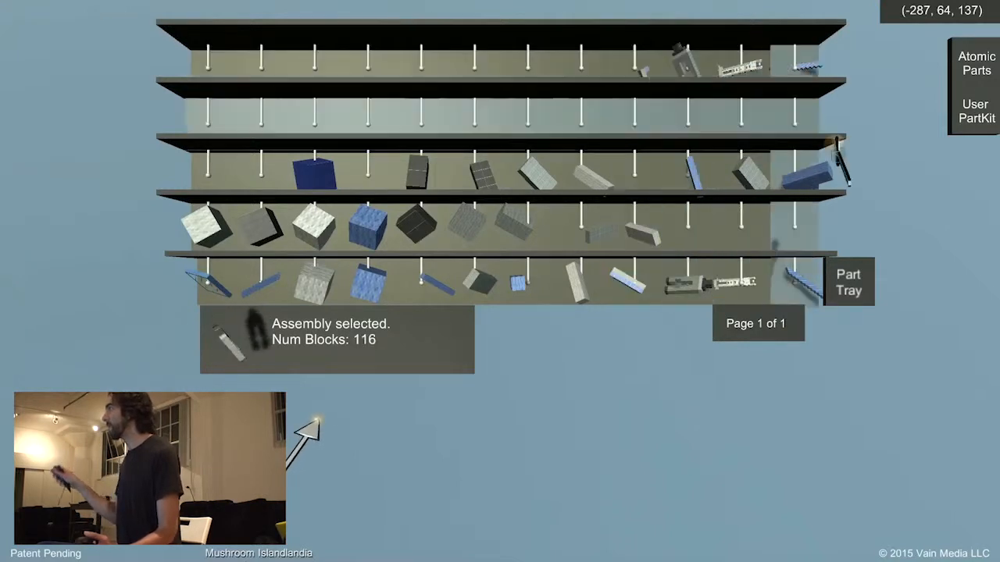
pyautogui.click(850, 283)
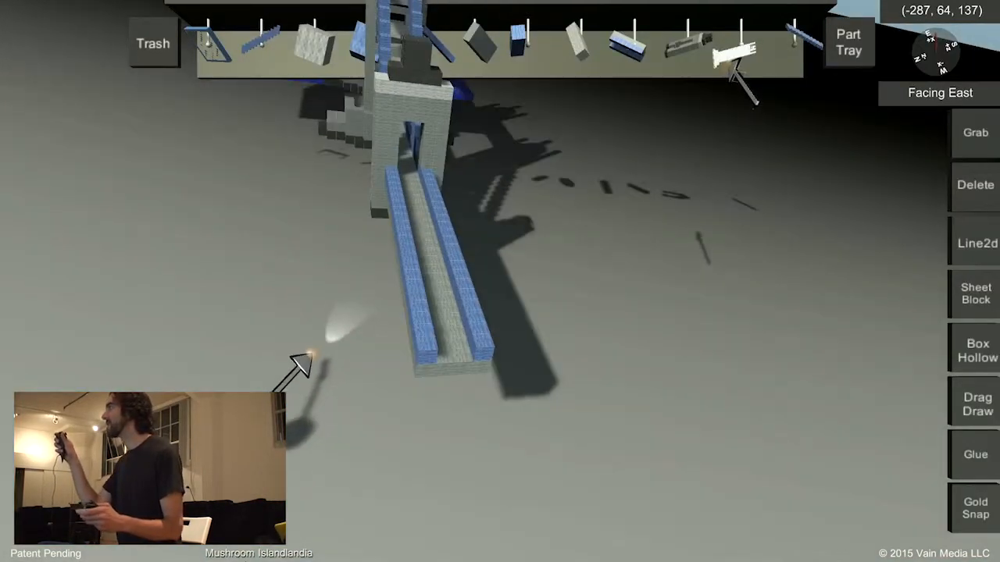
# Place a copy of the tall tower at the open end of the lower deck, beyond the small gateway tower.
pyautogui.moveTo(734, 159); pyautogui.dragTo(663, 227)
pyautogui.moveTo(664, 227); pyautogui.dragTo(649, 201, button='middle')
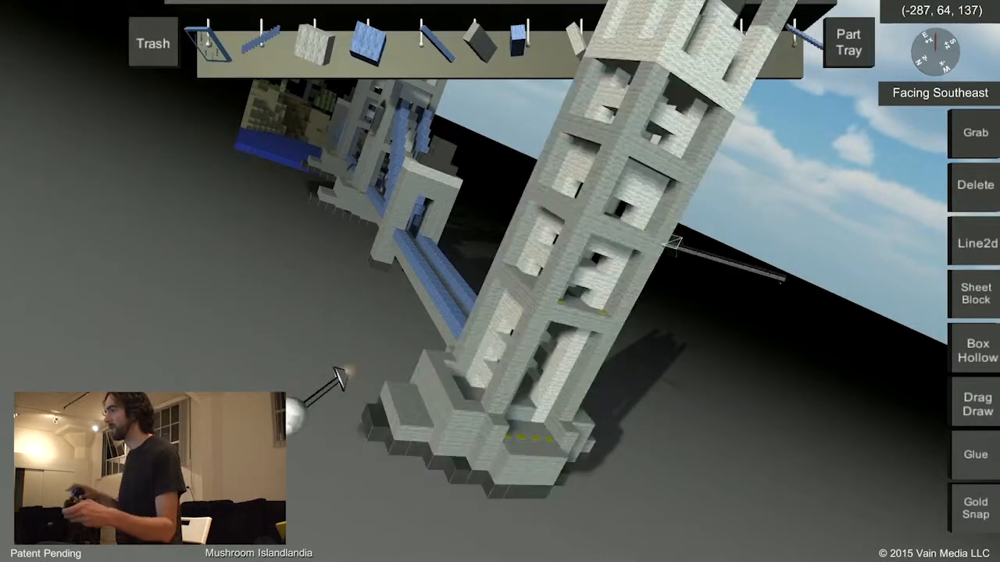
pyautogui.moveTo(666, 244); pyautogui.dragTo(483, 367, button='middle')
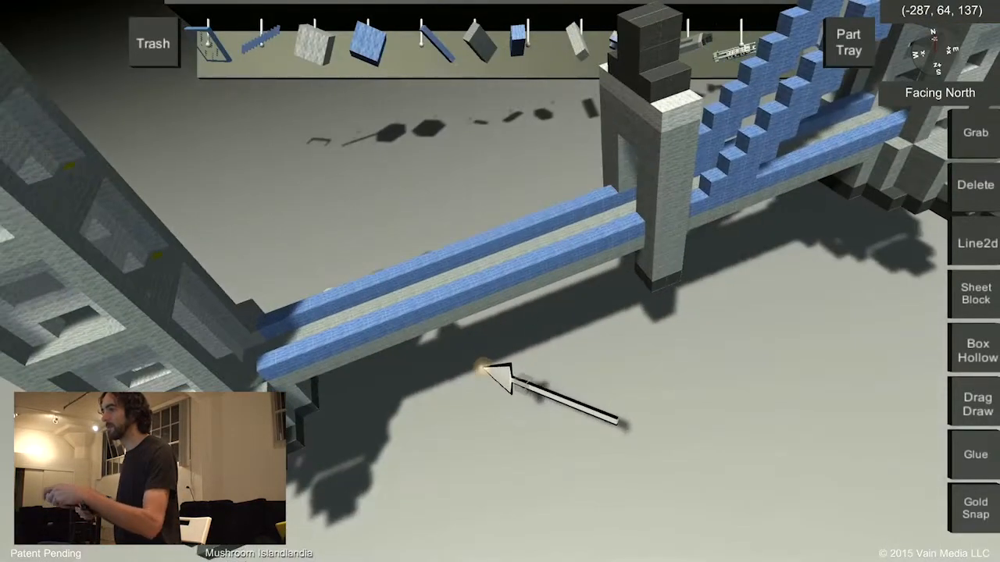
pyautogui.moveTo(522, 328)
pyautogui.mouseDown(button='middle')
pyautogui.moveTo(472, 338)
pyautogui.moveTo(654, 300)
pyautogui.moveTo(574, 313)
pyautogui.moveTo(536, 336)
pyautogui.mouseUp(button='middle')
pyautogui.click(532, 331)
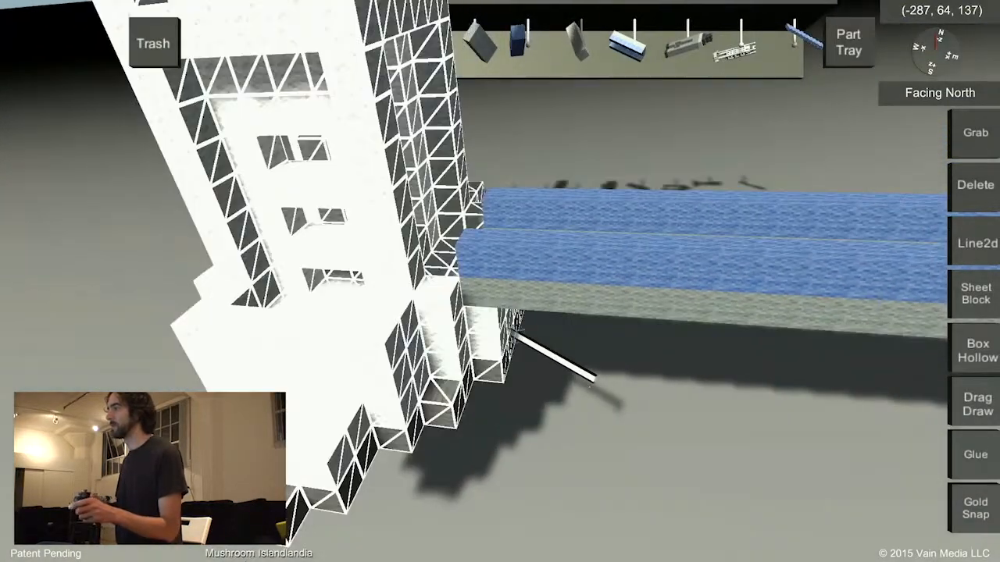
pyautogui.moveTo(512, 333); pyautogui.dragTo(551, 349)
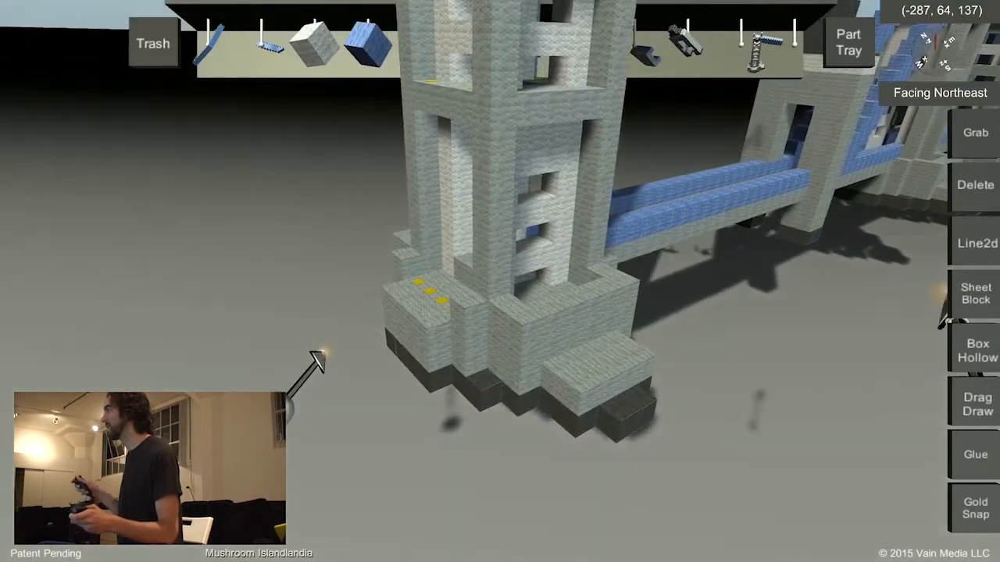
# Delete the projecting ledge and part of the raised wall from one side of the new tower's base using Delete Block.
pyautogui.click(974, 187)
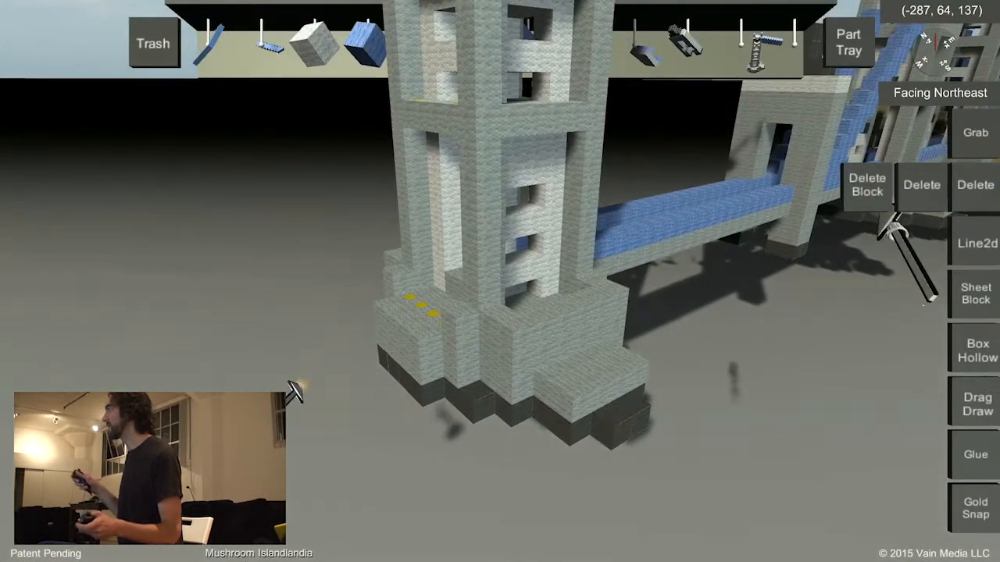
pyautogui.click(867, 186)
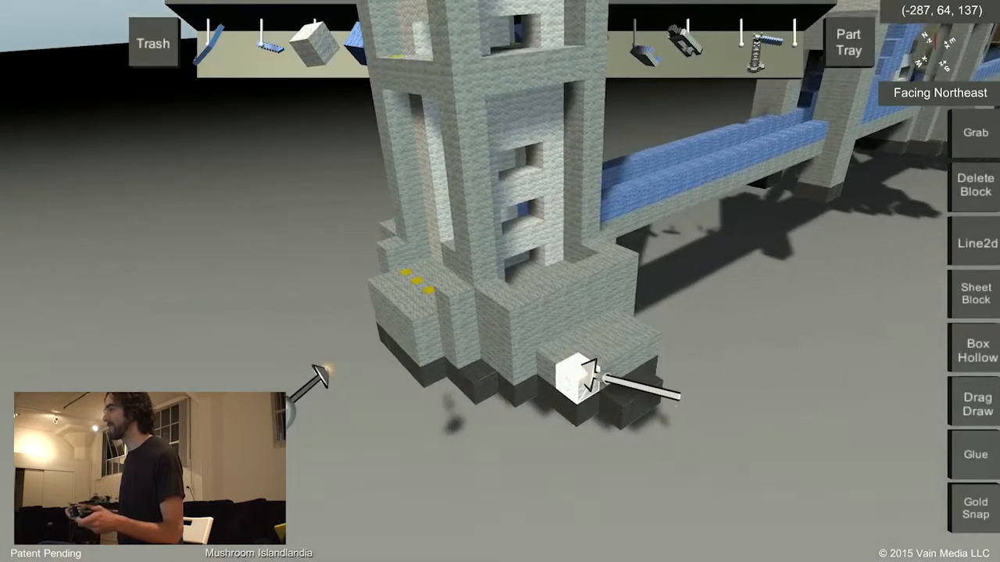
pyautogui.click(582, 376)
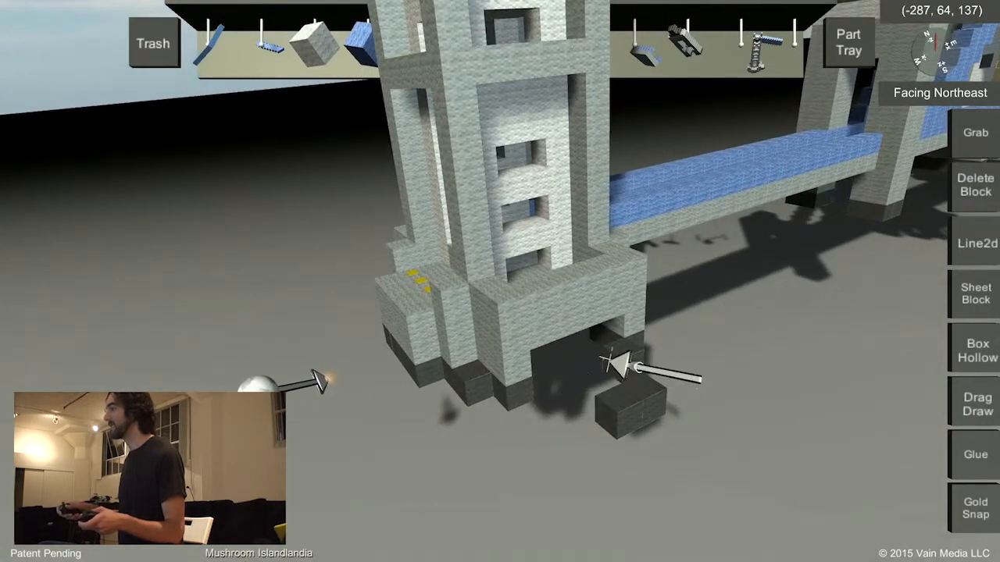
pyautogui.click(621, 389)
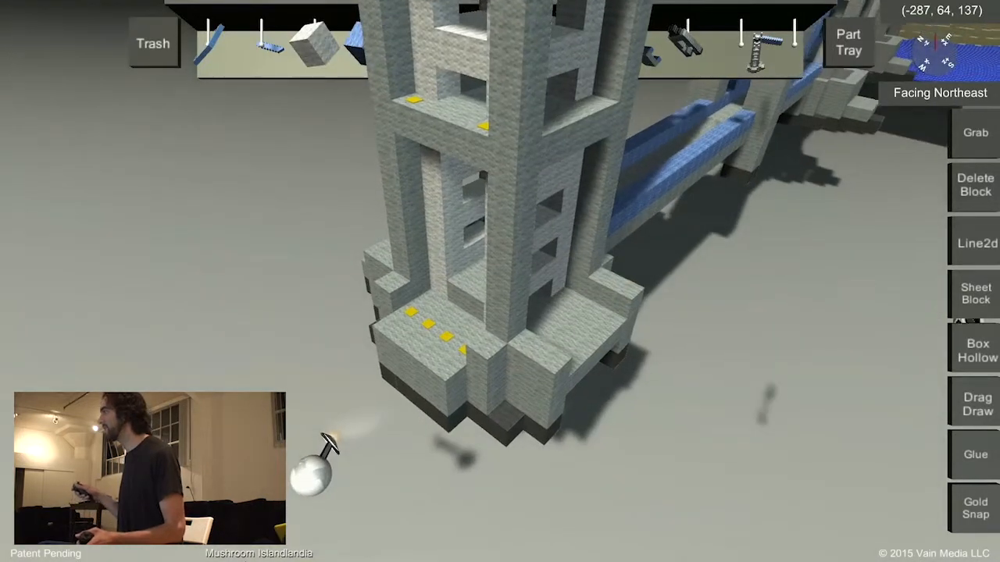
# Rework the opened side of the base into a narrower step and a solid face of light gray wool between its corner columns.
pyautogui.click(973, 295)
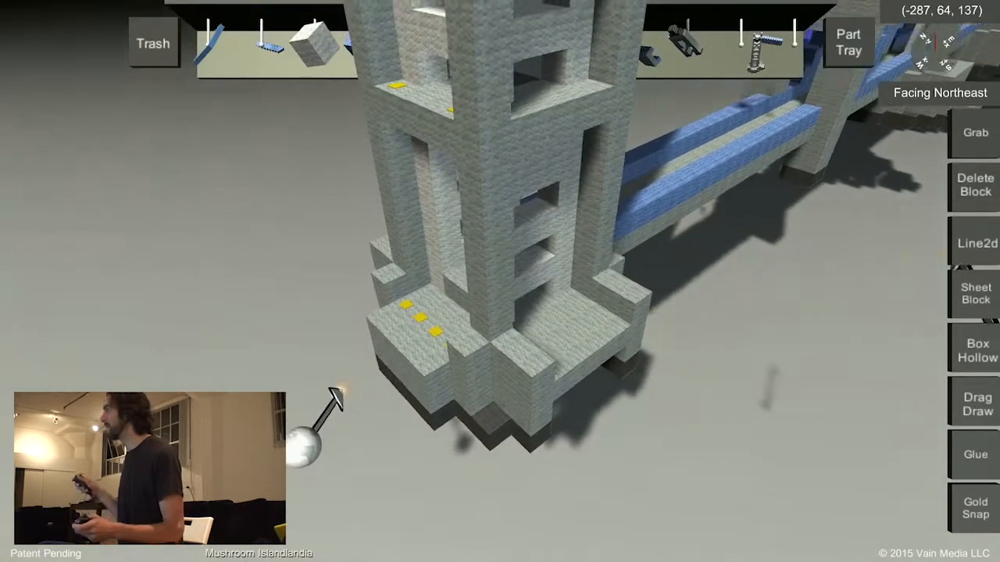
pyautogui.click(974, 187)
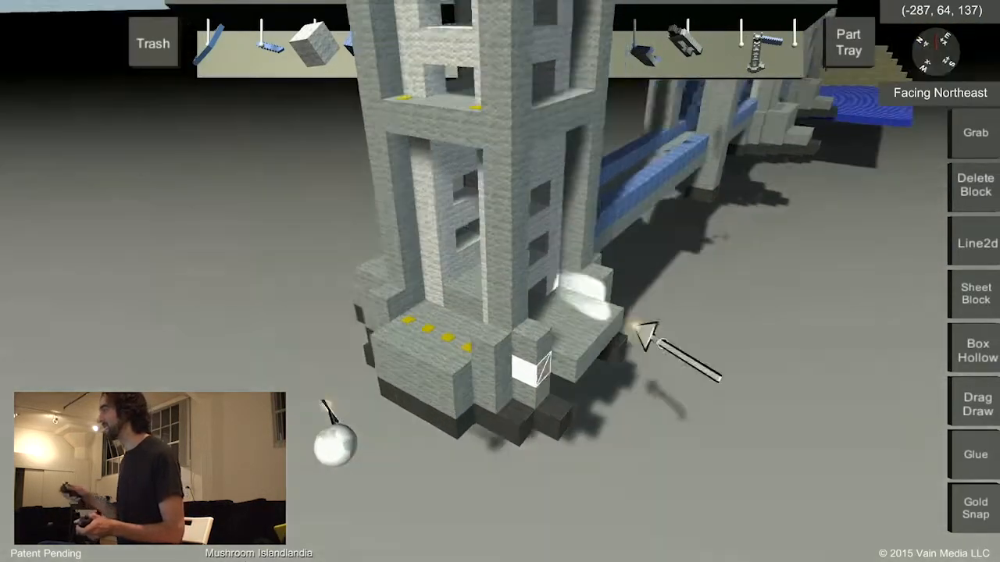
pyautogui.click(975, 293)
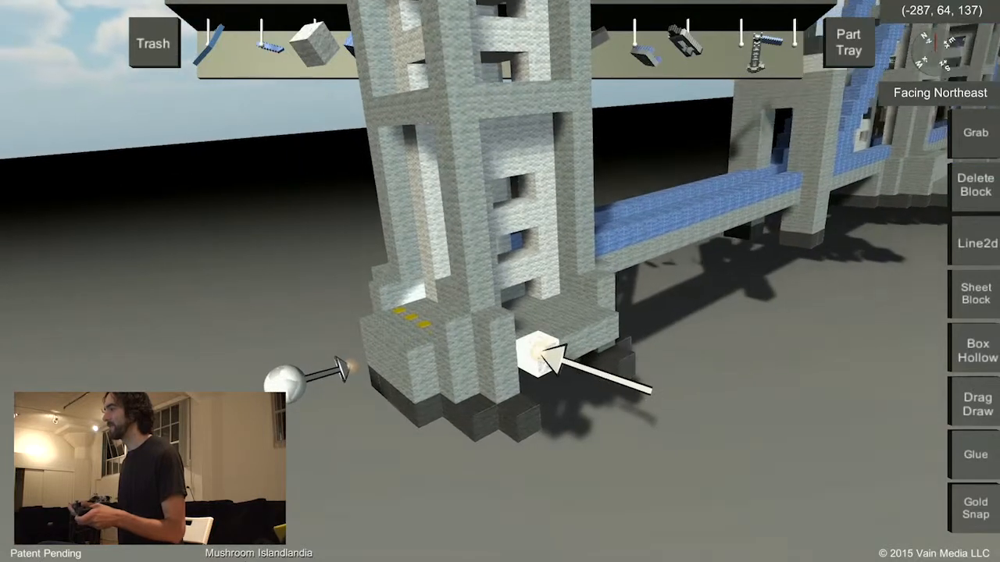
pyautogui.click(544, 380)
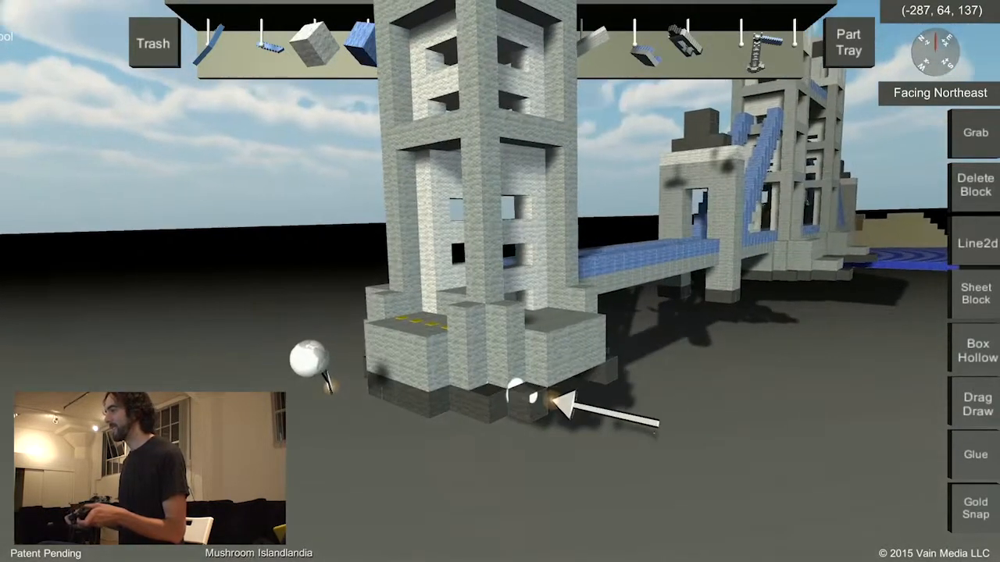
pyautogui.click(531, 409)
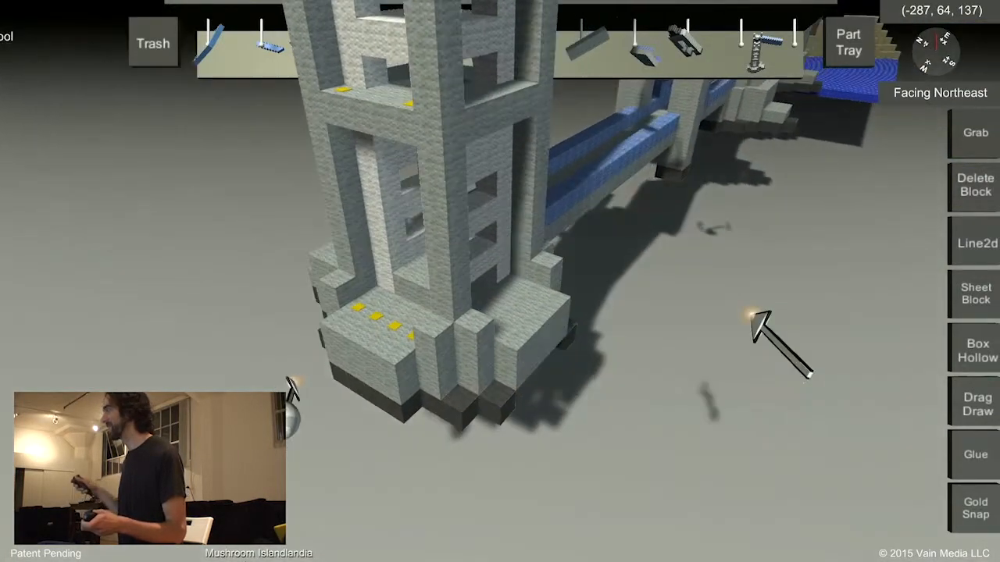
# Clean up the corner footing and draw a gray wool foundation line of <0, 0, 3> beneath the rebuilt face using Line2d Block.
pyautogui.click(973, 188)
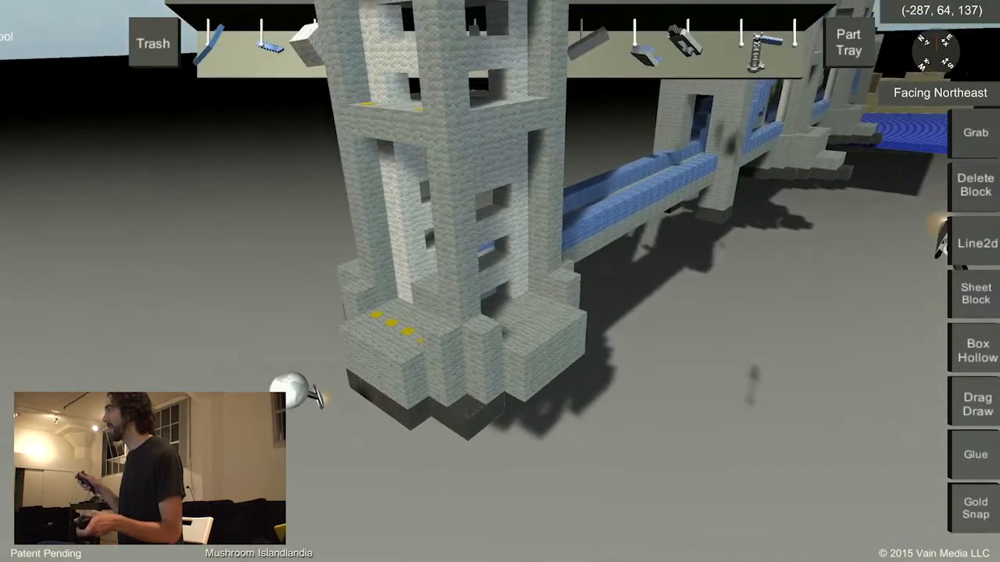
pyautogui.click(976, 297)
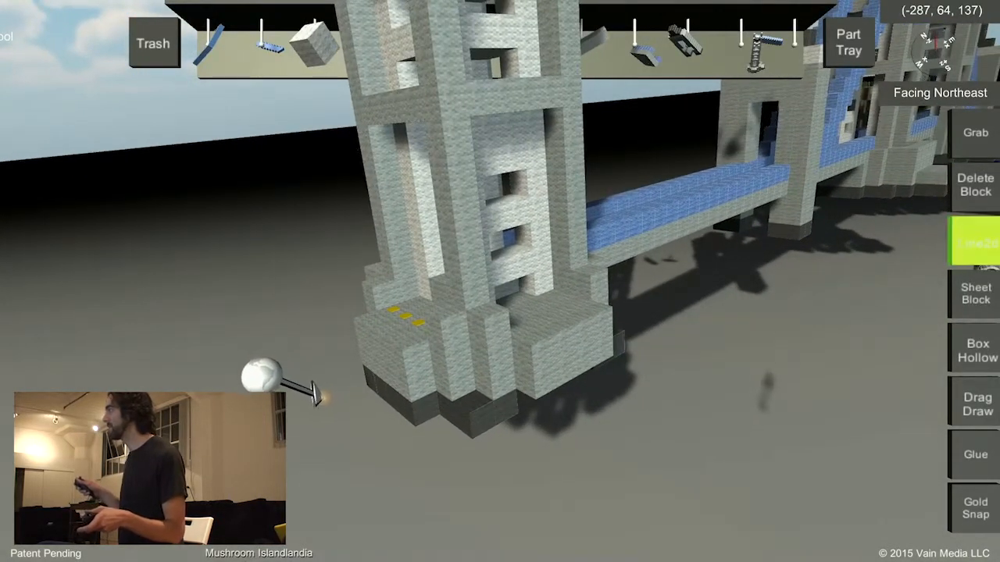
pyautogui.click(865, 243)
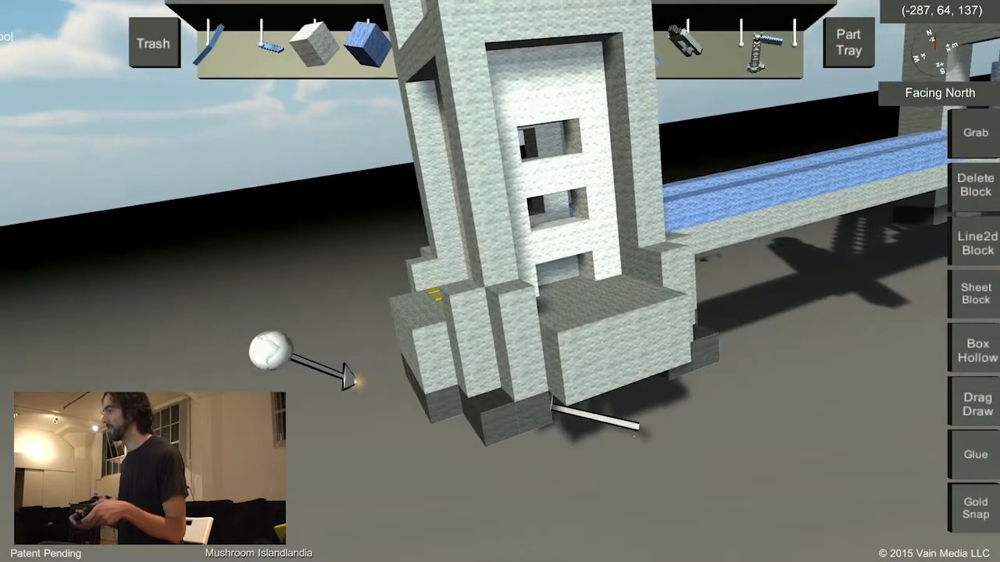
pyautogui.click(550, 414)
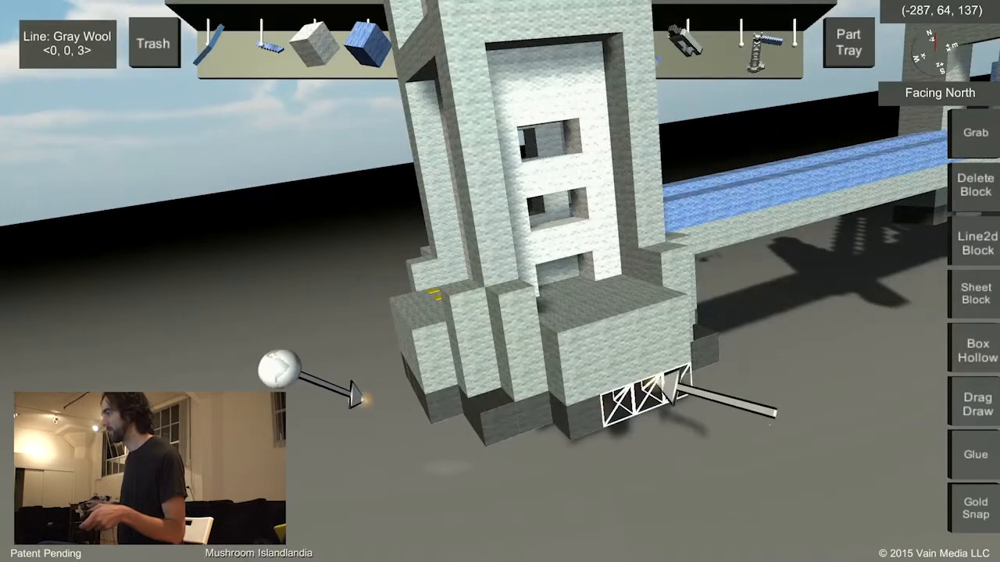
pyautogui.click(674, 381)
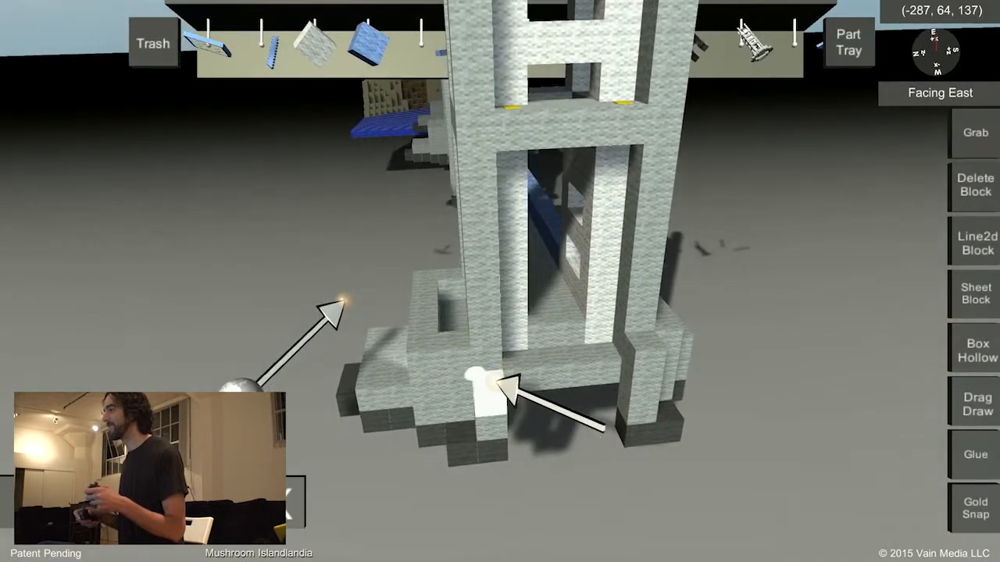
# Fill the gap between the front legs of the base with light gray wool lines and add a projecting ledge below.
pyautogui.moveTo(492, 381); pyautogui.dragTo(585, 379)
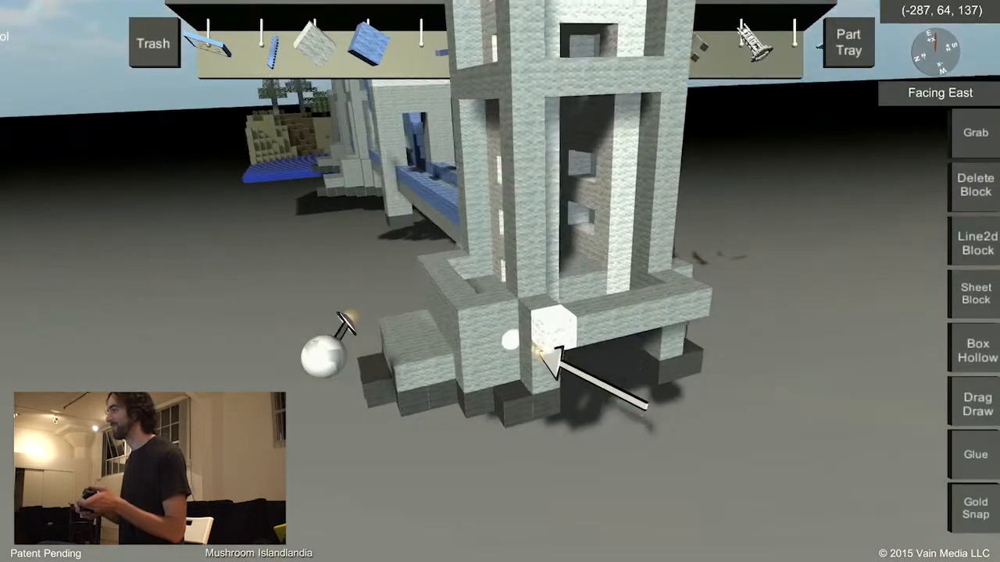
pyautogui.moveTo(546, 352); pyautogui.dragTo(687, 355)
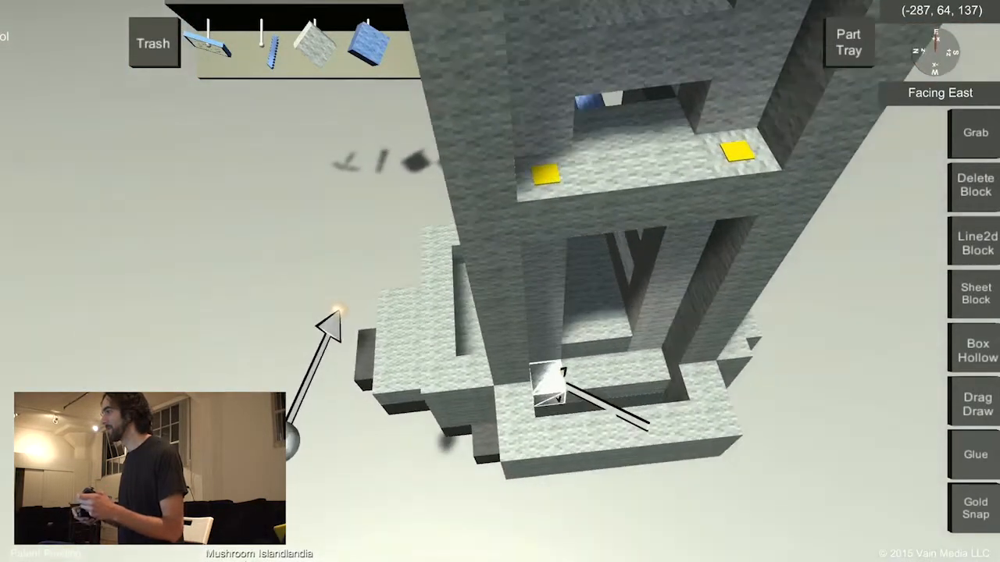
pyautogui.moveTo(566, 383); pyautogui.dragTo(644, 366)
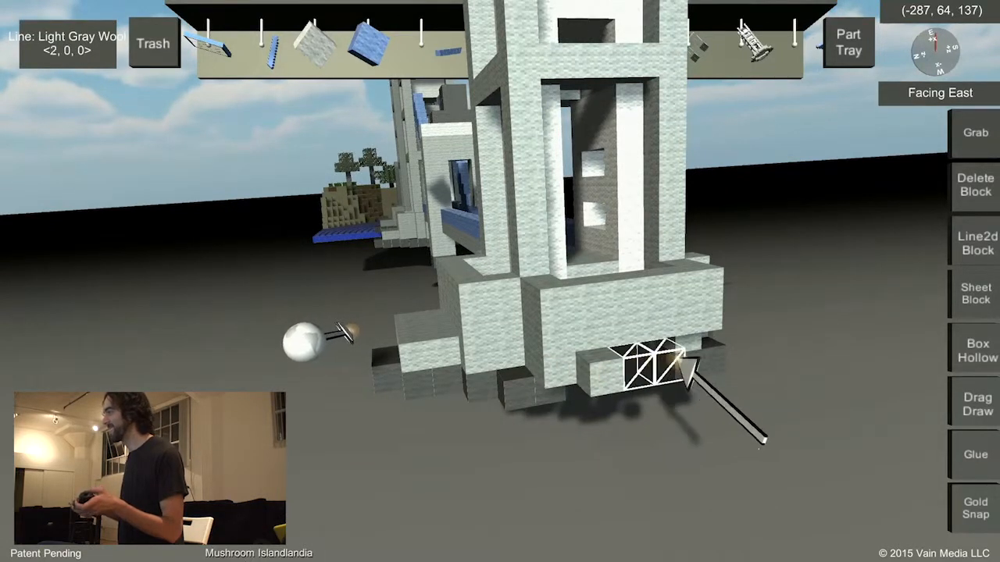
pyautogui.moveTo(693, 358); pyautogui.dragTo(697, 359)
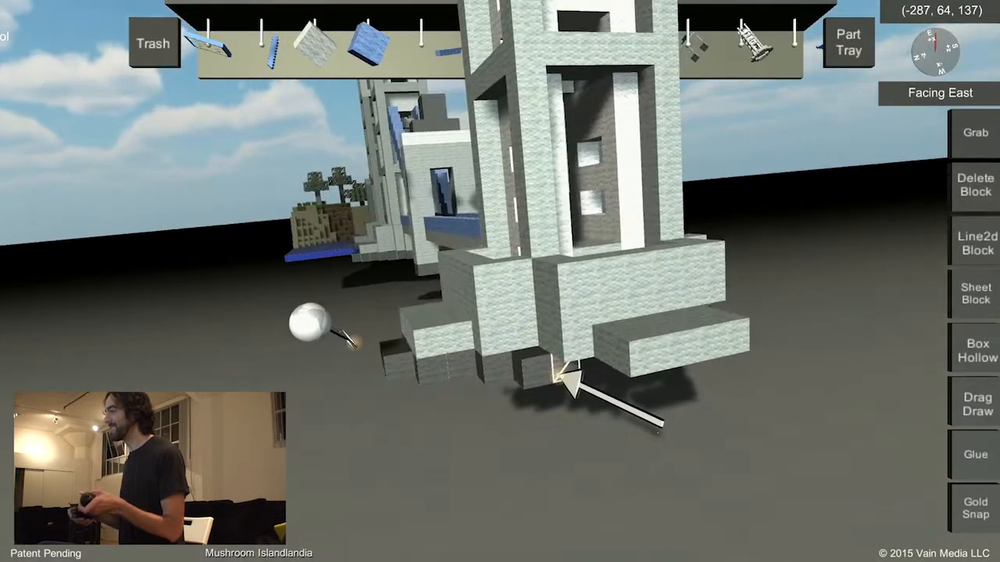
# Add a gray wool foundation under the front ledge, with a smaller footing row projecting in front of it.
pyautogui.moveTo(564, 375); pyautogui.dragTo(569, 377)
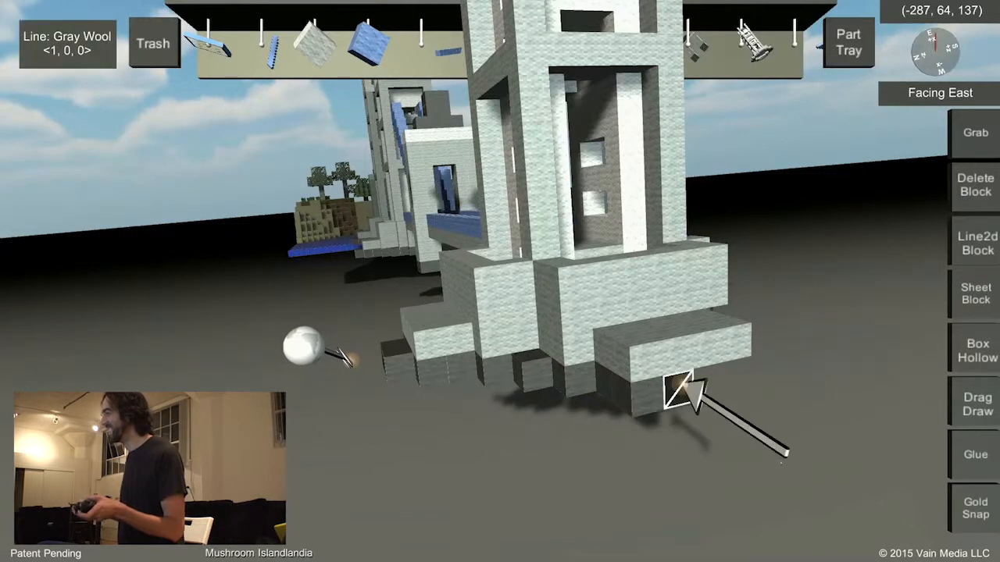
pyautogui.moveTo(742, 381); pyautogui.dragTo(728, 374)
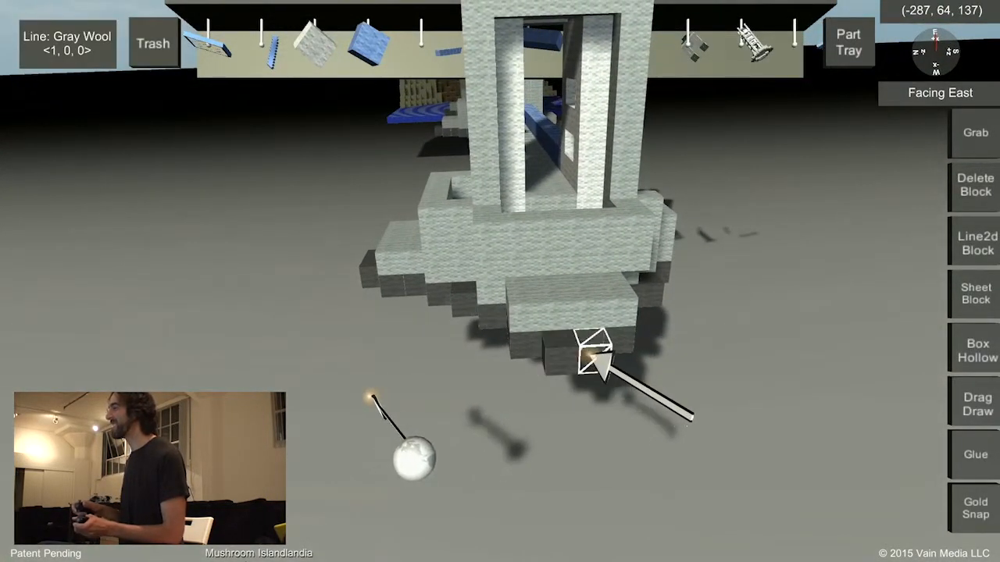
pyautogui.moveTo(600, 361); pyautogui.dragTo(592, 356)
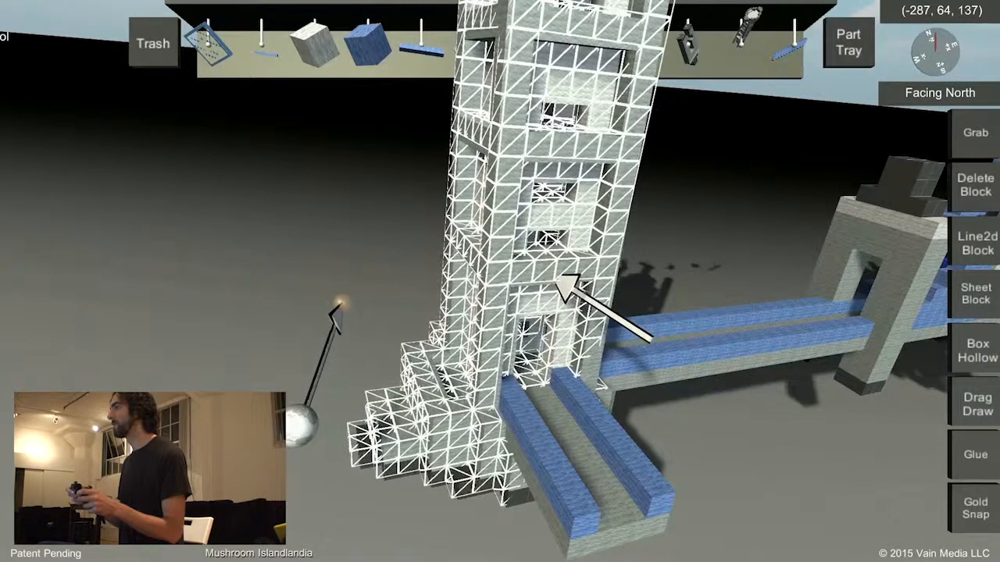
# Pull the reworked tower away from the two deck sections and set it back at the corner where they meet.
pyautogui.moveTo(557, 281); pyautogui.dragTo(560, 94)
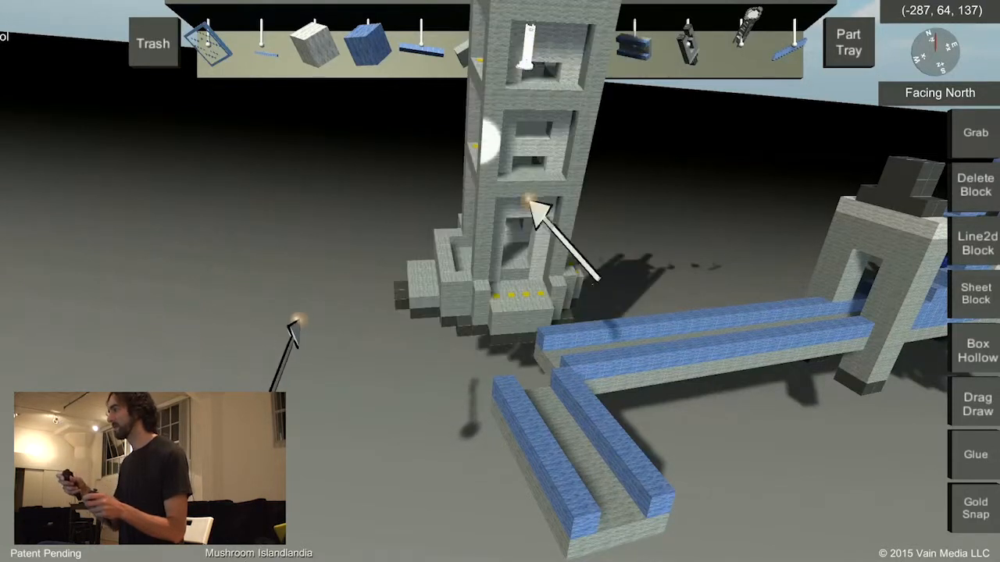
pyautogui.moveTo(534, 204); pyautogui.dragTo(547, 266)
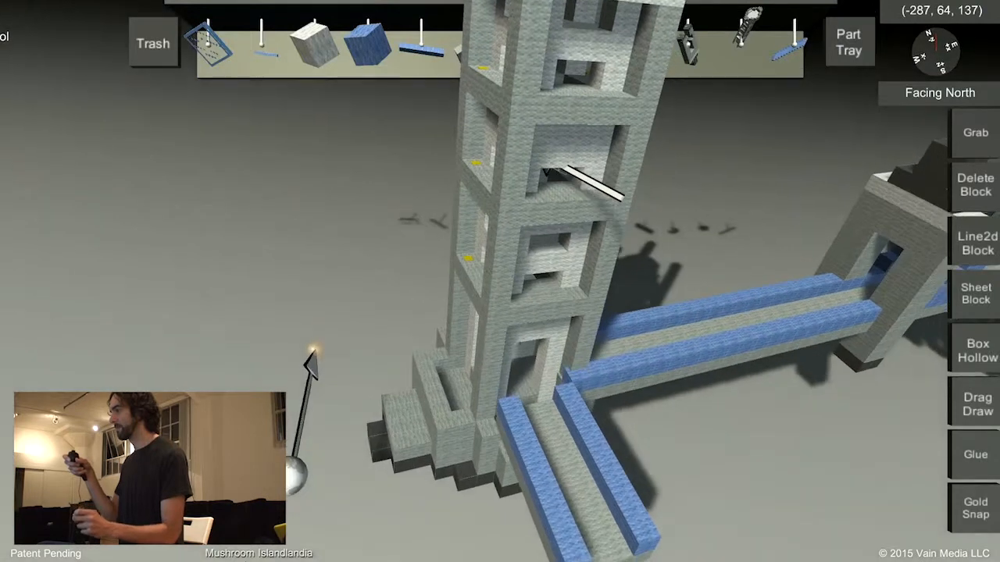
pyautogui.moveTo(549, 173); pyautogui.dragTo(581, 178)
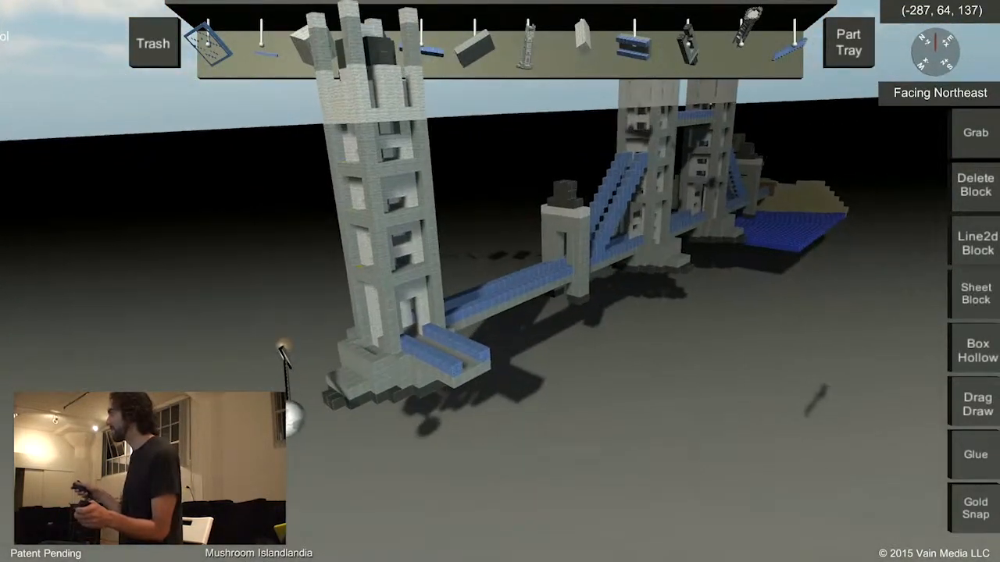
# Extend the deck that turns off at the corner tower, and place a stepped blue suspension cable from the tower down to the original deck.
pyautogui.click(976, 295)
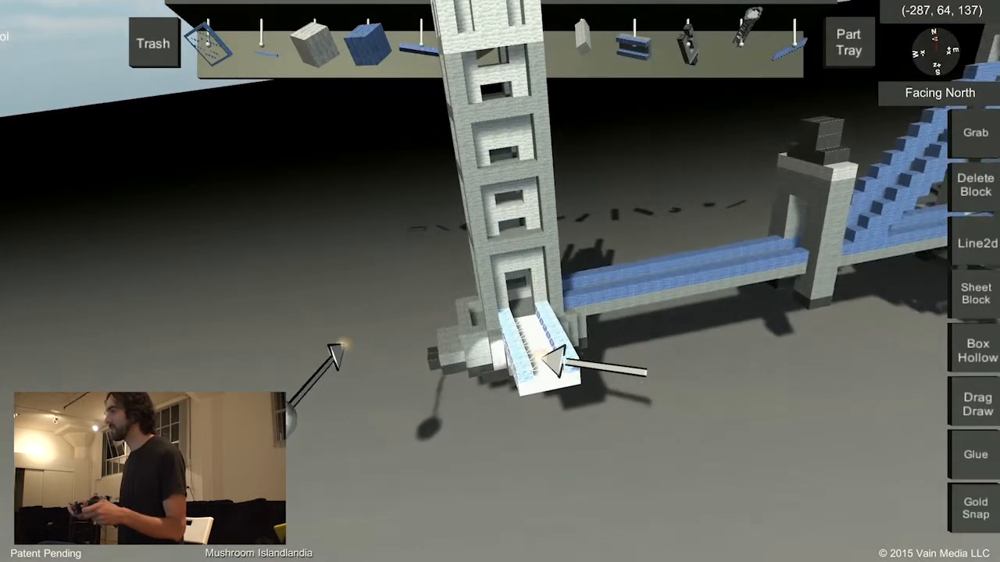
pyautogui.moveTo(544, 359); pyautogui.dragTo(557, 380)
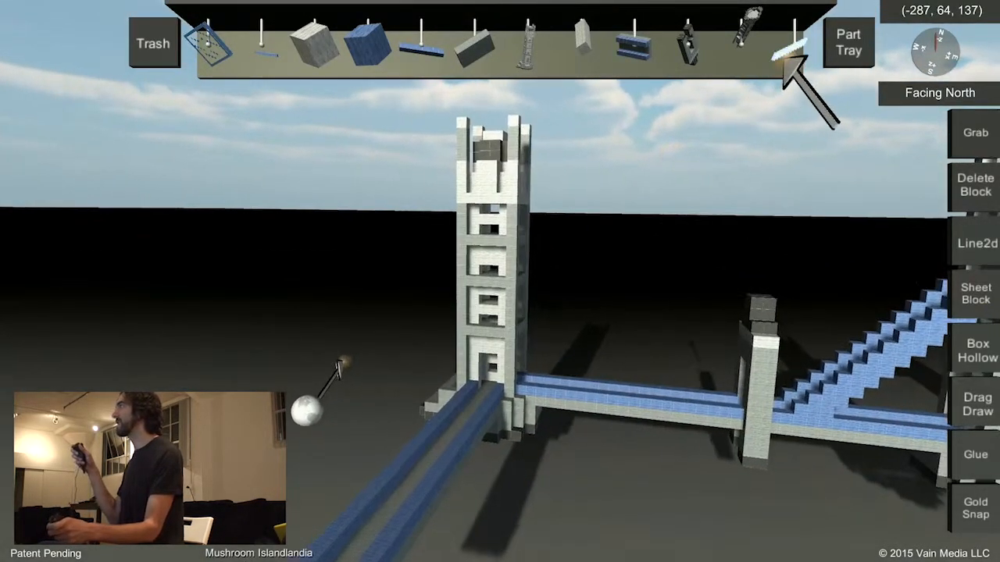
pyautogui.moveTo(789, 67); pyautogui.dragTo(606, 304)
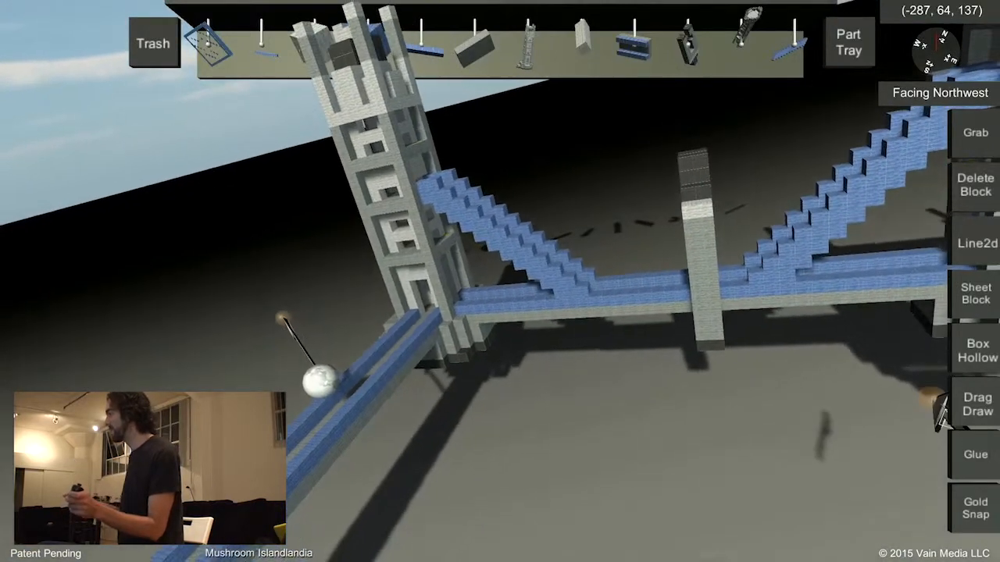
# Place a pair of parallel stepped blue suspension cables from the corner tower down to the deck that turns off it.
pyautogui.click(975, 454)
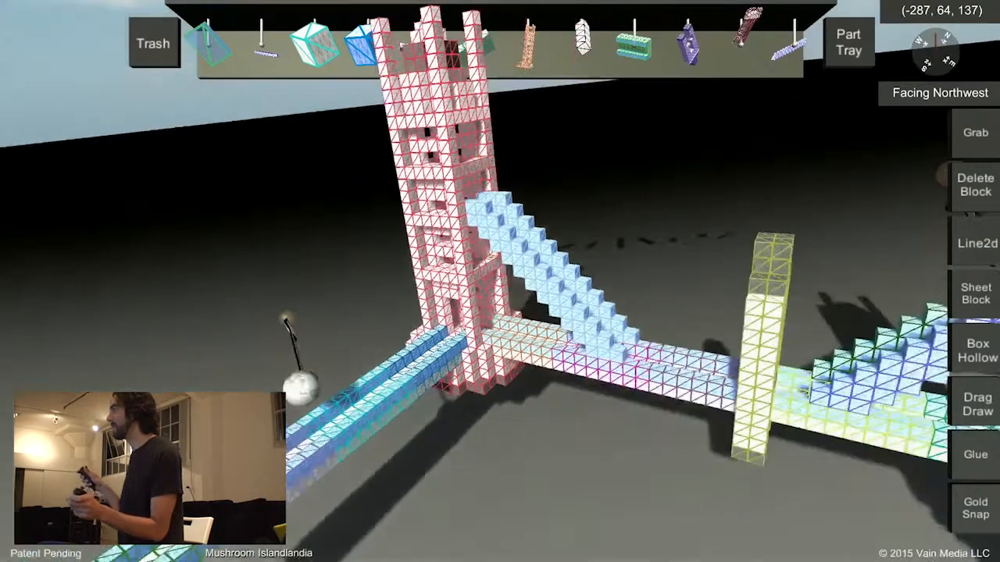
pyautogui.click(975, 133)
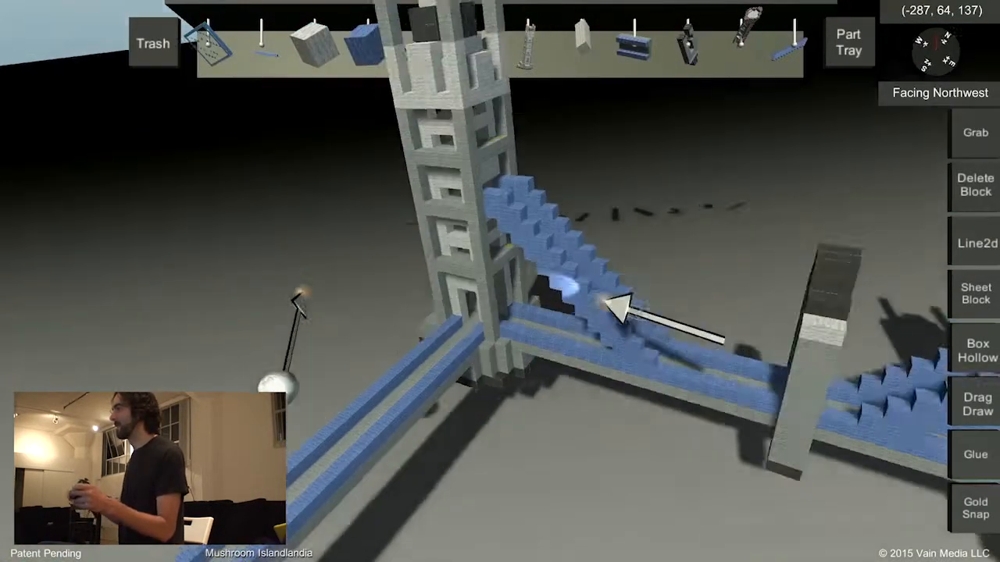
pyautogui.click(606, 303)
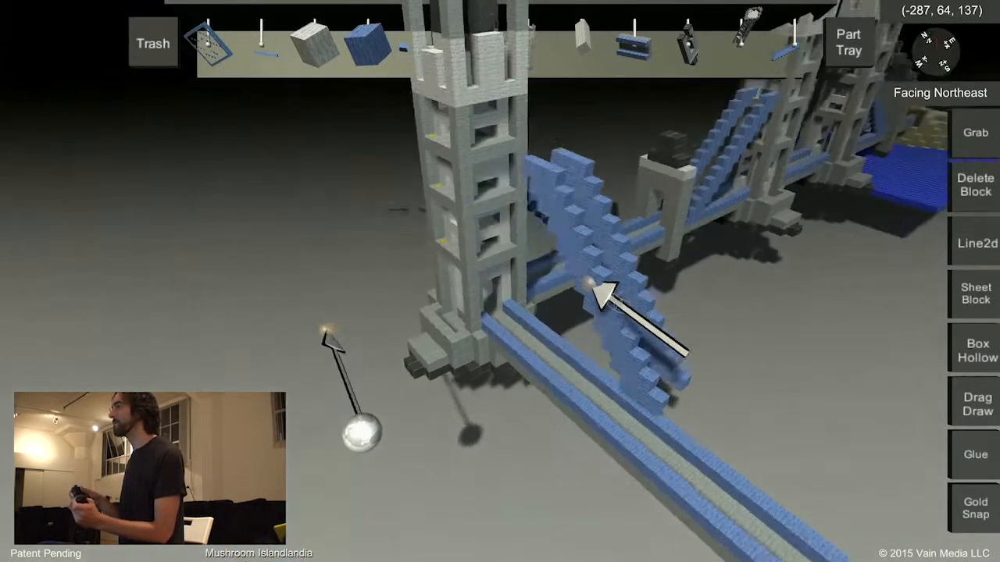
pyautogui.click(559, 280)
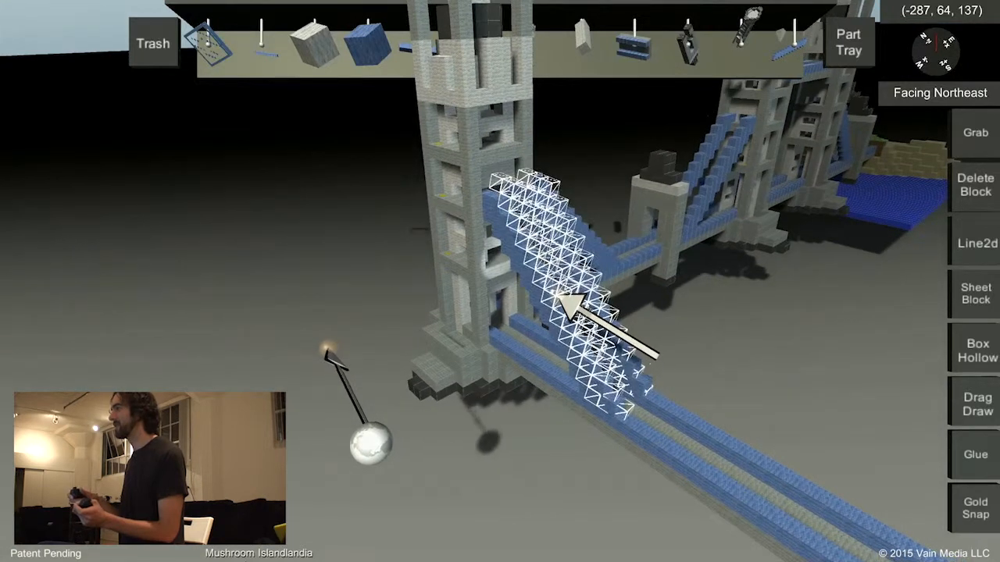
pyautogui.click(601, 301)
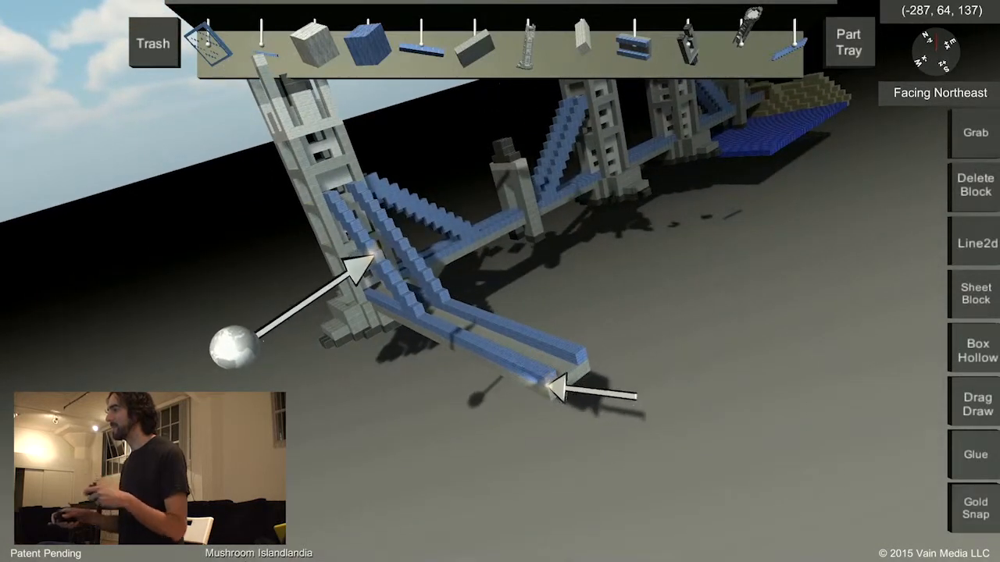
# Lengthen the turned-off deck with its blue railings and set another tower part at its far end.
pyautogui.moveTo(556, 385); pyautogui.dragTo(636, 350)
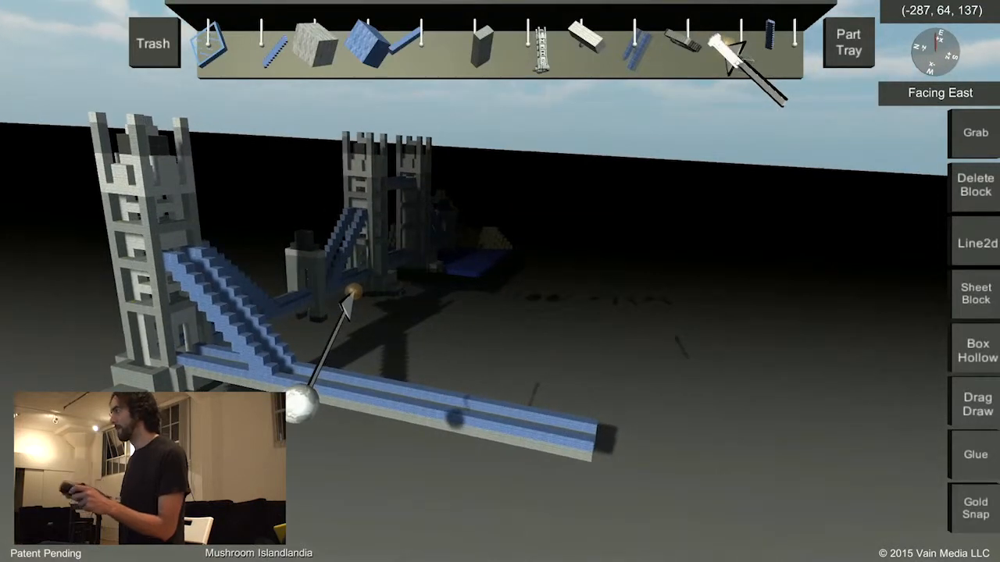
pyautogui.moveTo(728, 47); pyautogui.dragTo(179, 61)
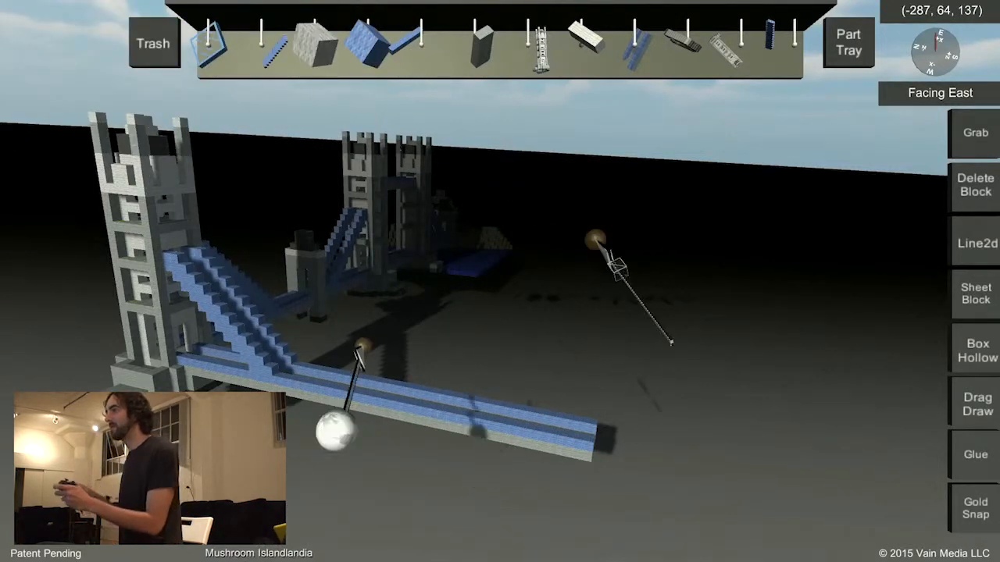
pyautogui.moveTo(485, 267); pyautogui.dragTo(314, 357, button='middle')
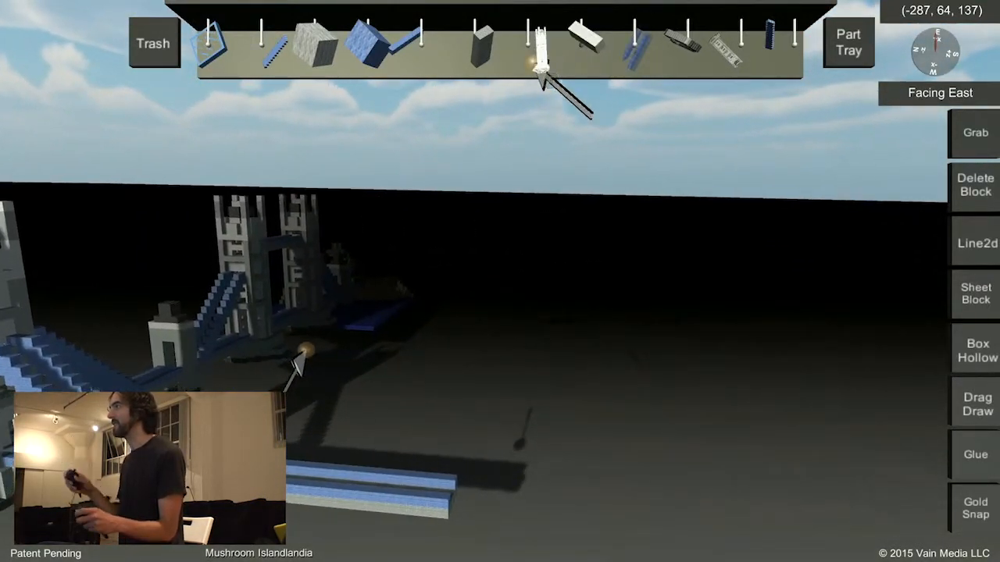
pyautogui.moveTo(541, 78); pyautogui.dragTo(559, 266)
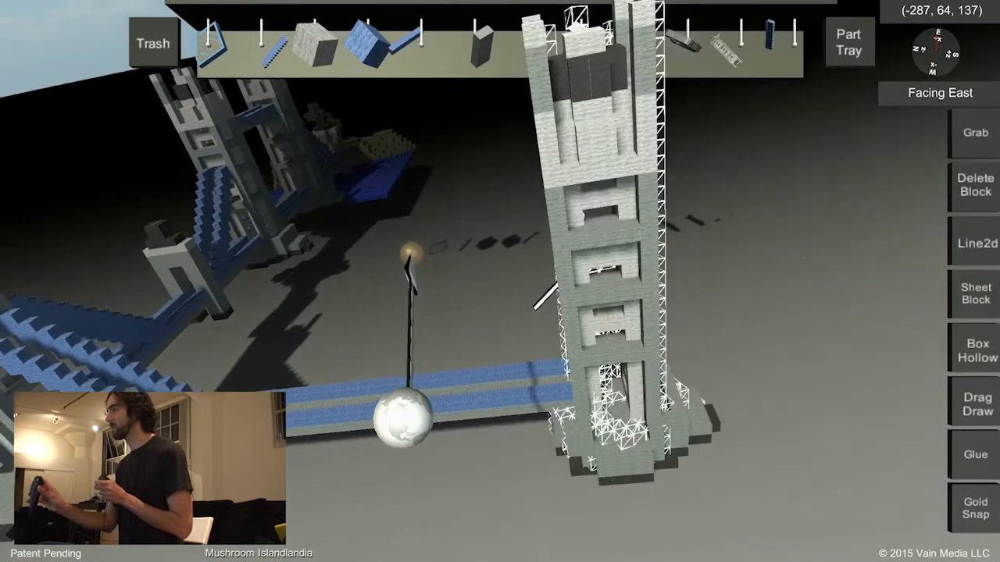
pyautogui.moveTo(559, 269); pyautogui.dragTo(596, 273)
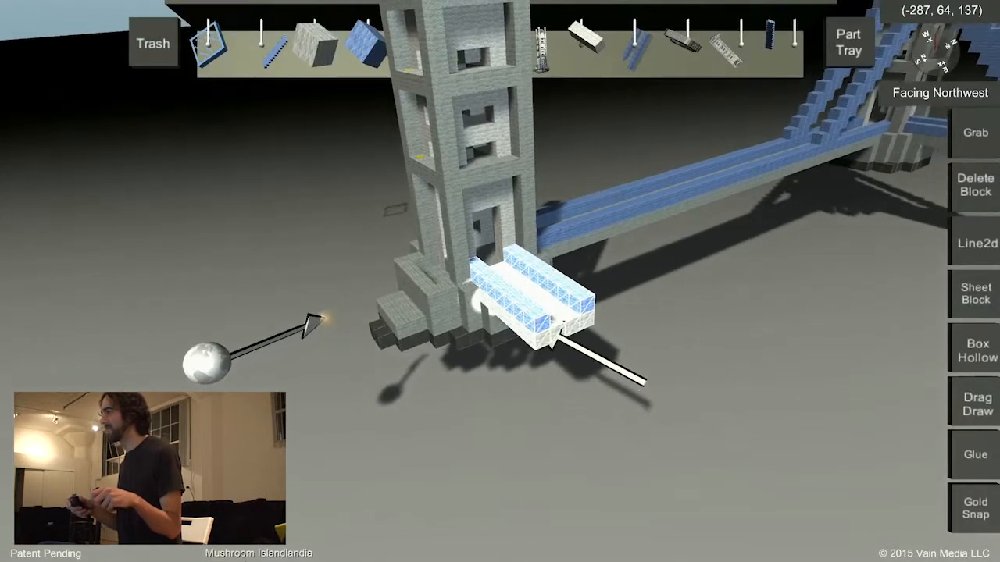
# Extend a deck off the side of the new tower and place paired stepped suspension cables from the tower down to the decks.
pyautogui.moveTo(549, 328); pyautogui.dragTo(578, 353)
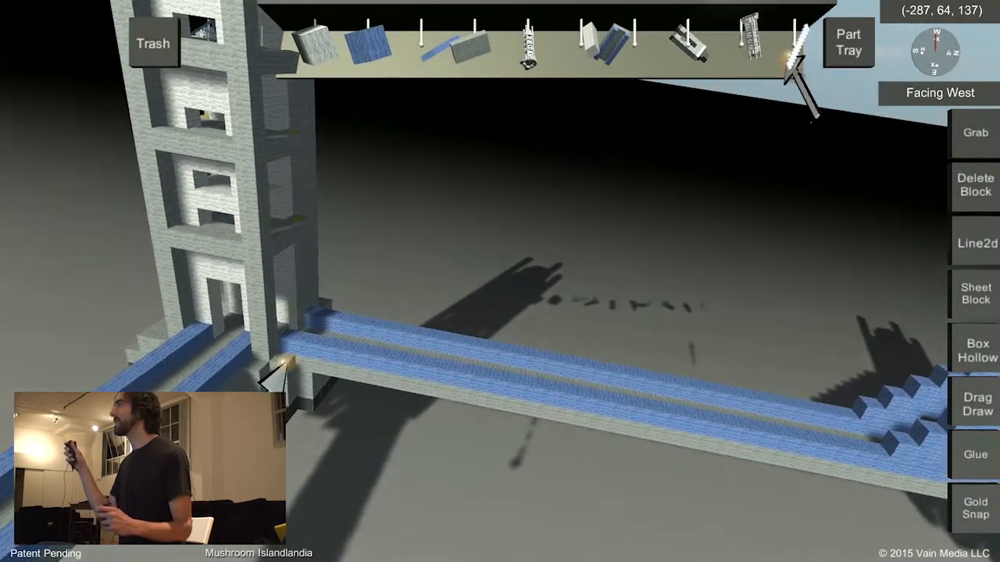
pyautogui.moveTo(789, 61); pyautogui.dragTo(568, 336)
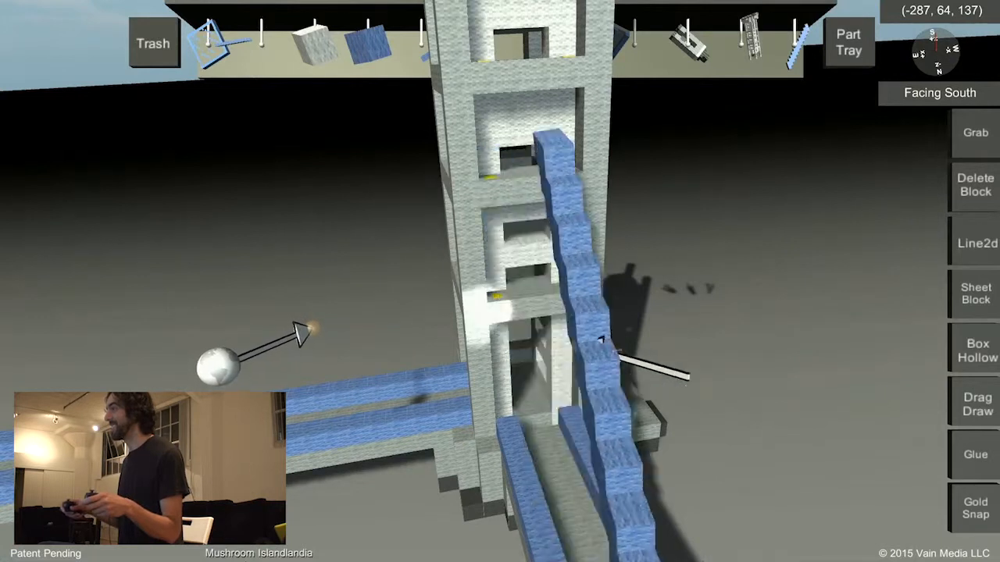
pyautogui.moveTo(583, 346); pyautogui.dragTo(589, 351)
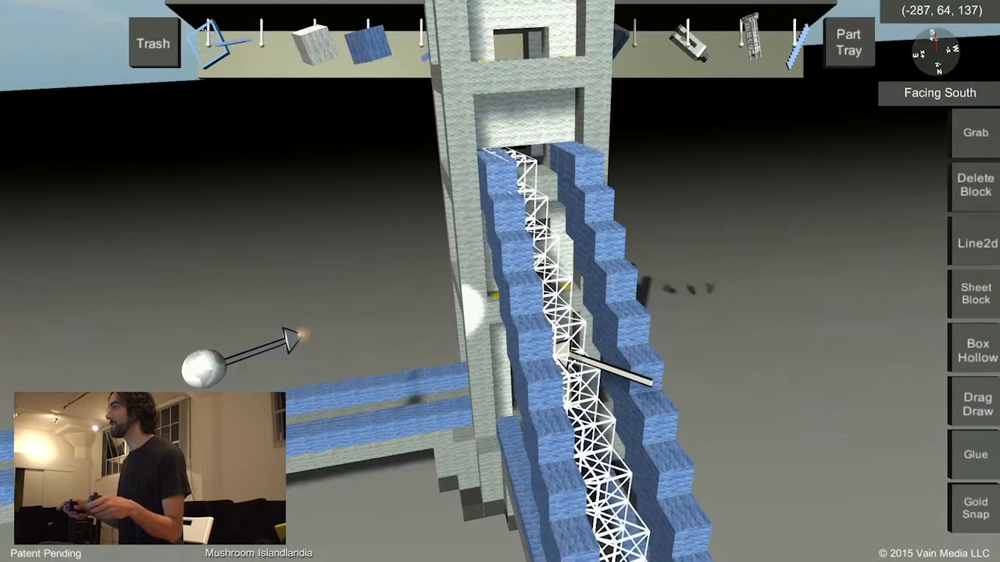
pyautogui.moveTo(558, 356); pyautogui.dragTo(582, 353)
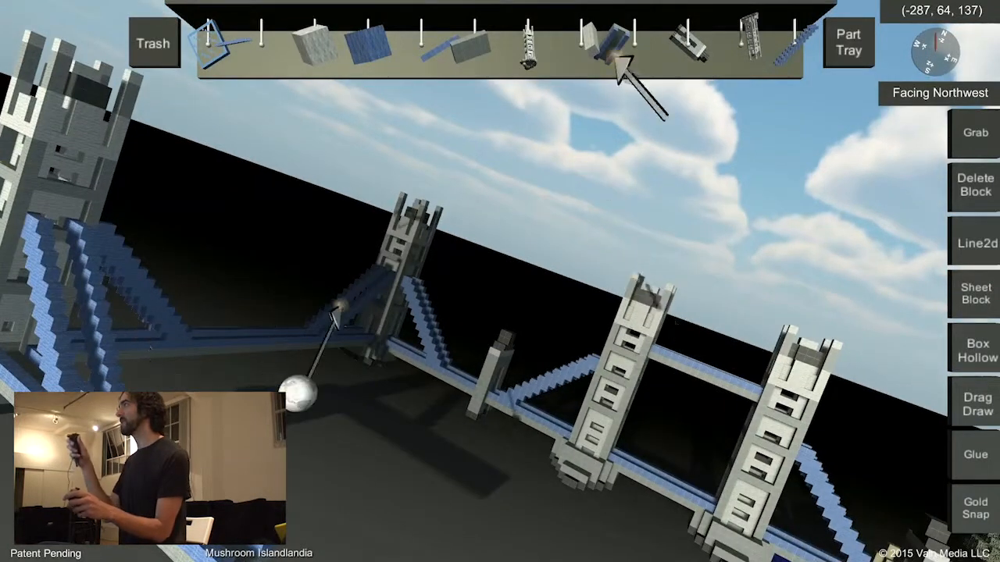
# Place a gatehouse pier on the deck between the two corner towers and thicken it along the deck with Line2d.
pyautogui.moveTo(678, 53); pyautogui.dragTo(497, 337)
pyautogui.moveTo(475, 379); pyautogui.dragTo(556, 333)
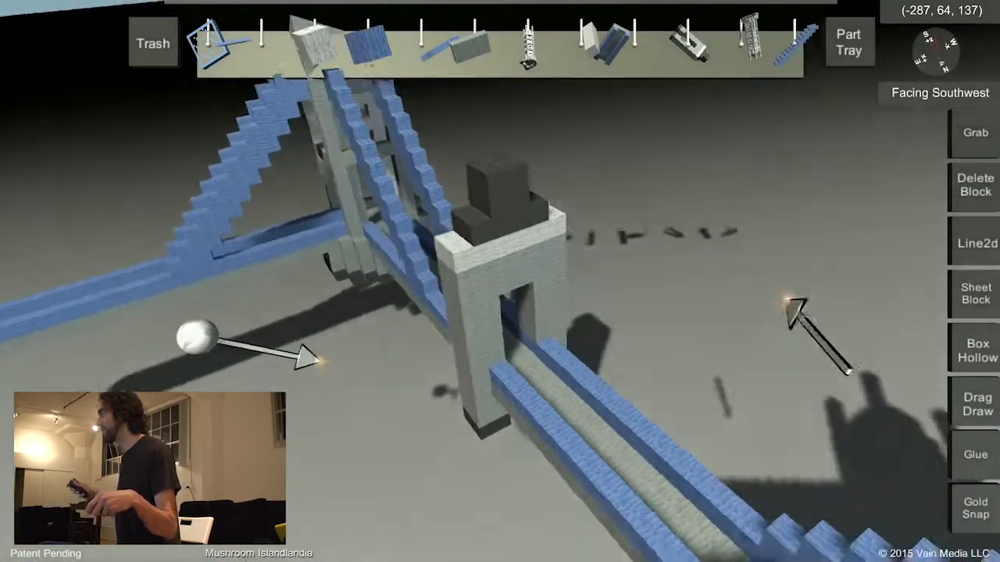
pyautogui.click(975, 243)
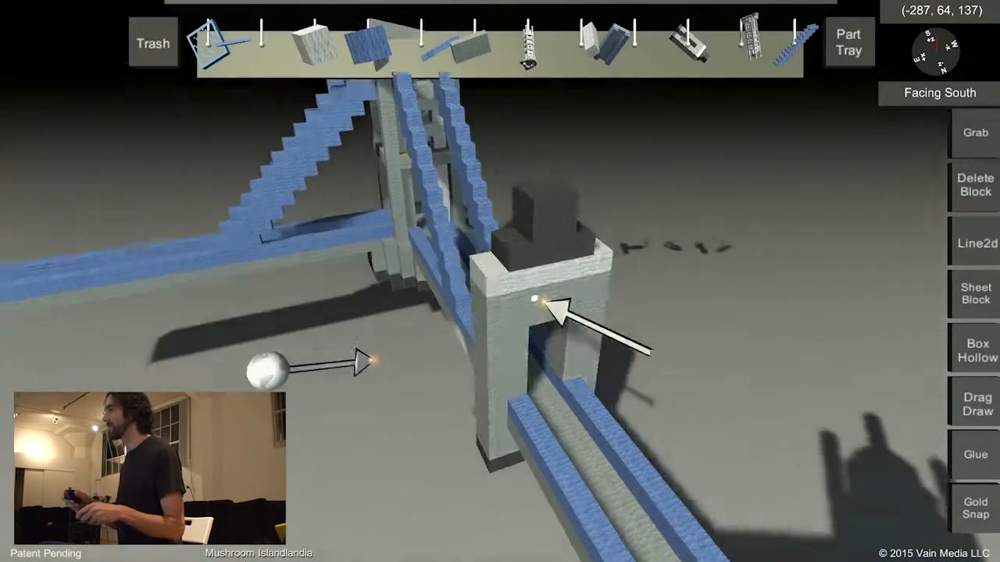
pyautogui.click(547, 309)
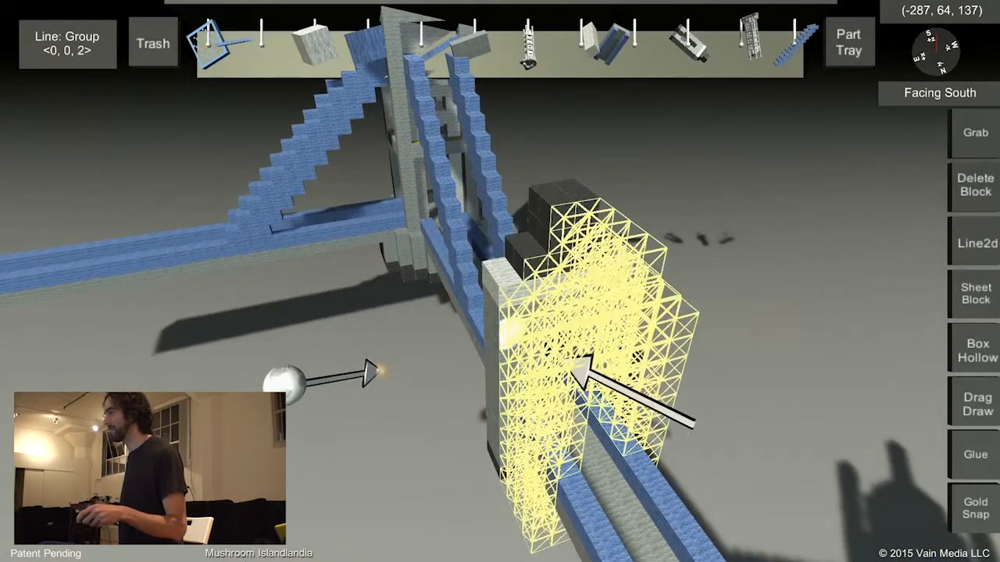
pyautogui.moveTo(572, 370); pyautogui.dragTo(600, 408)
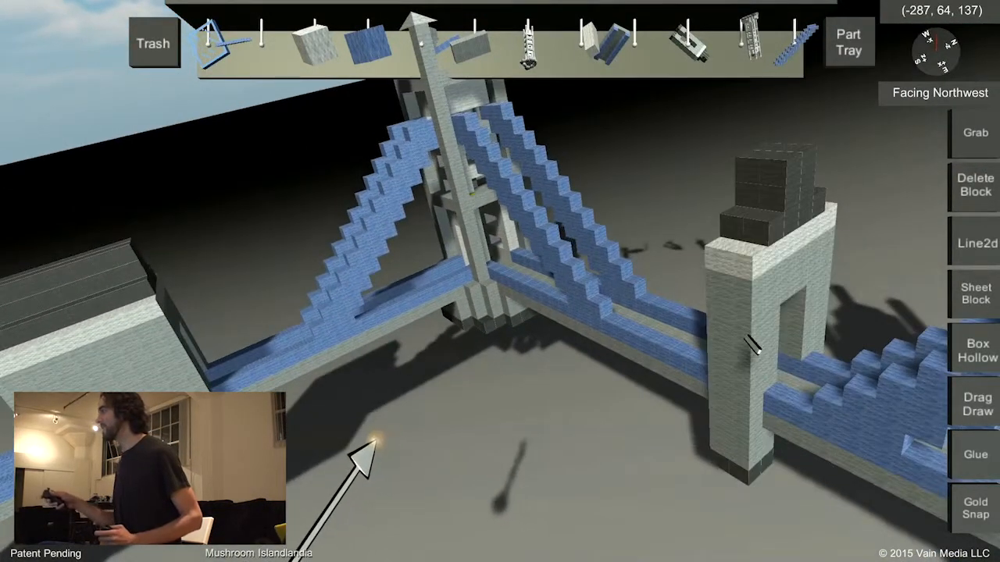
# Carve a window opening into the gatehouse's solid side wall, deleting block volumes of 1 x 1 x 4 and 3 x 2 x 4.
pyautogui.moveTo(748, 337); pyautogui.dragTo(687, 302)
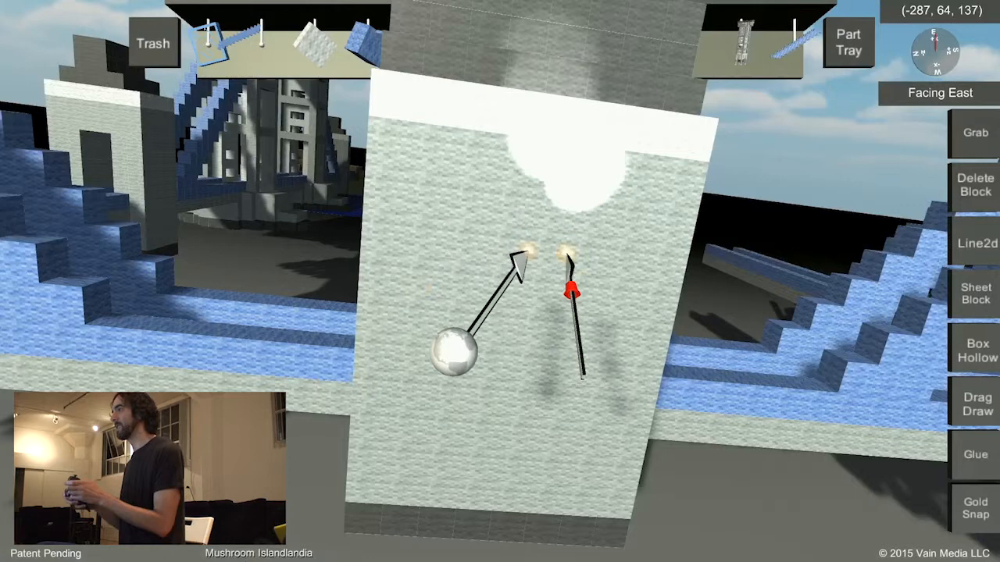
pyautogui.moveTo(568, 251); pyautogui.dragTo(581, 304)
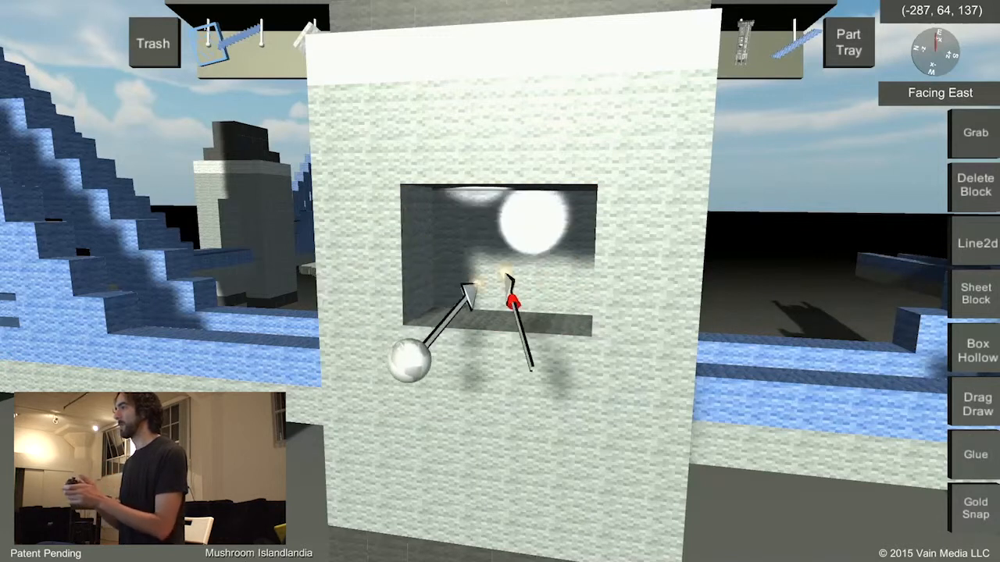
pyautogui.moveTo(512, 303); pyautogui.dragTo(520, 291)
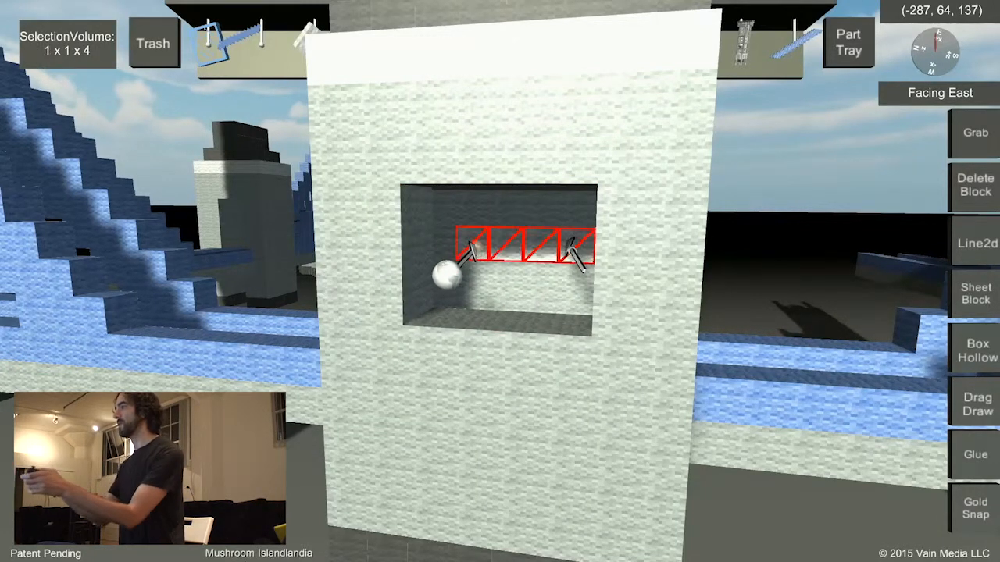
pyautogui.moveTo(522, 264); pyautogui.dragTo(523, 262)
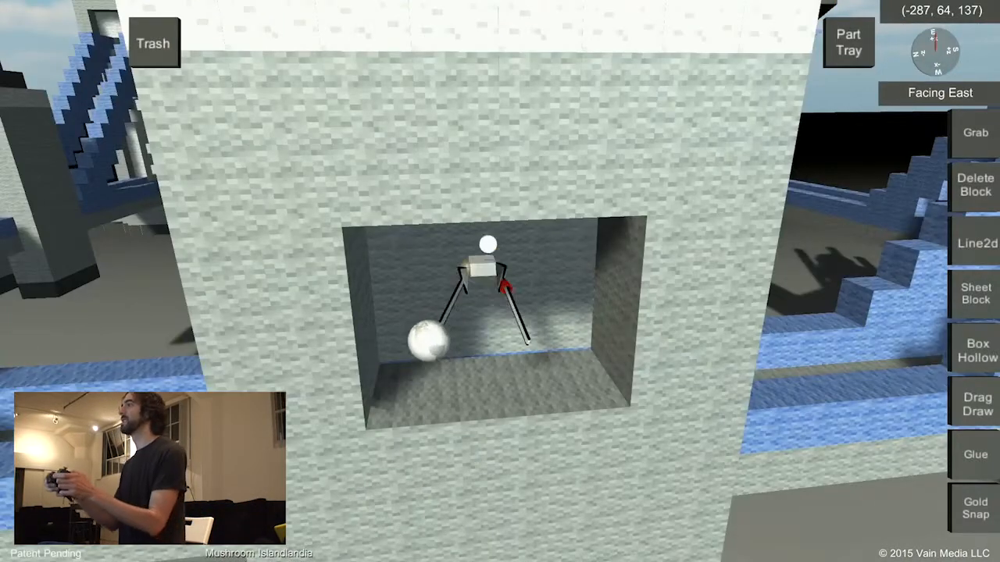
pyautogui.moveTo(503, 268); pyautogui.dragTo(557, 254)
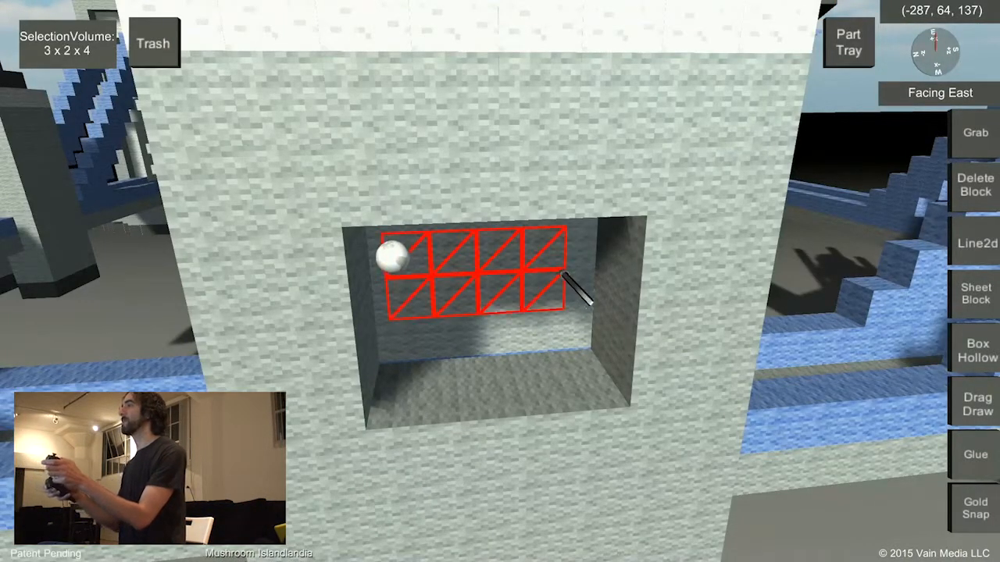
pyautogui.moveTo(557, 271); pyautogui.dragTo(552, 272)
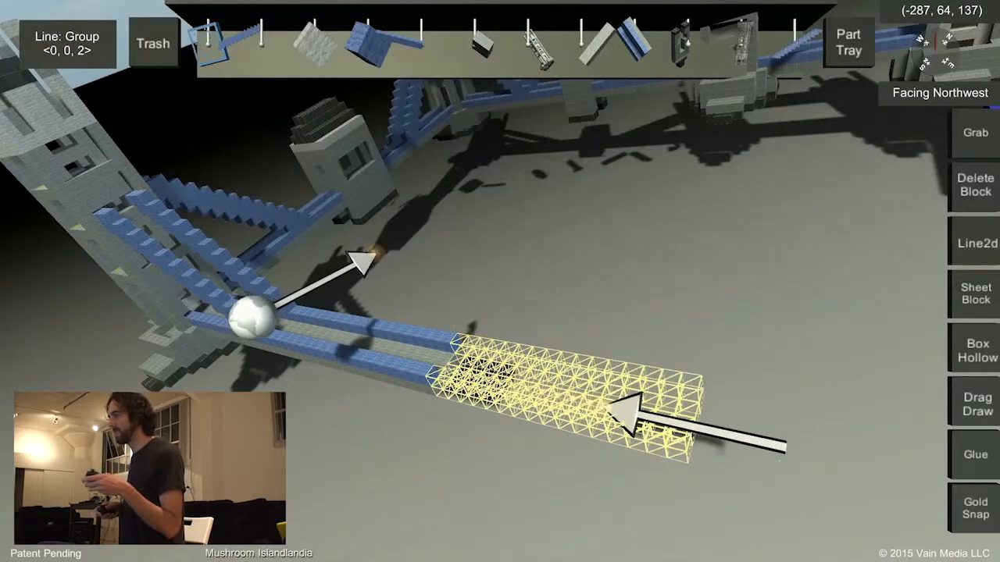
# Extend the deck beyond the second corner tower with a group line and place another tower part at its end.
pyautogui.moveTo(609, 408); pyautogui.dragTo(715, 422)
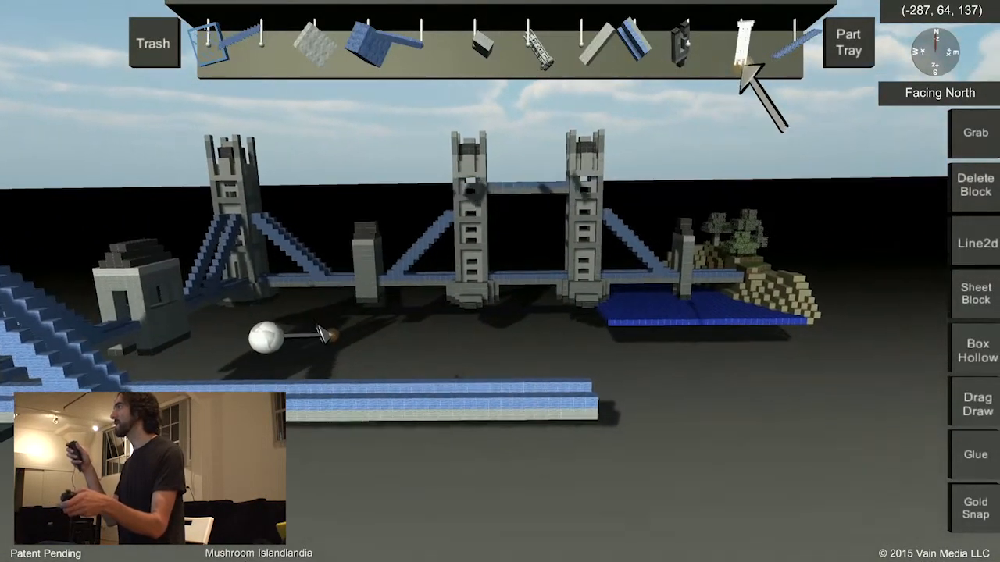
pyautogui.click(738, 55)
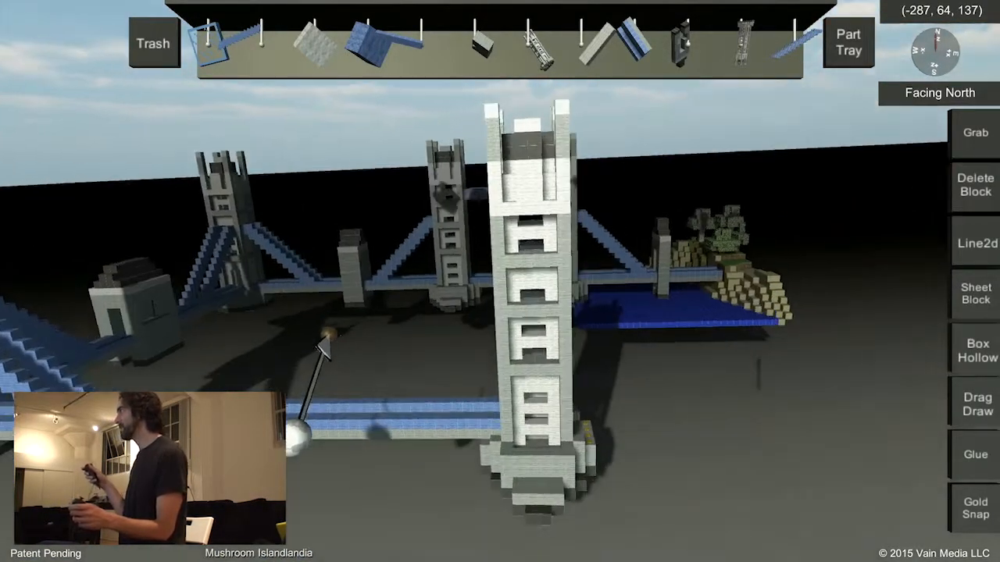
pyautogui.moveTo(328, 334); pyautogui.dragTo(318, 337)
# Switch the Delete Block tool to the Delete variant.
pyautogui.press('Down')
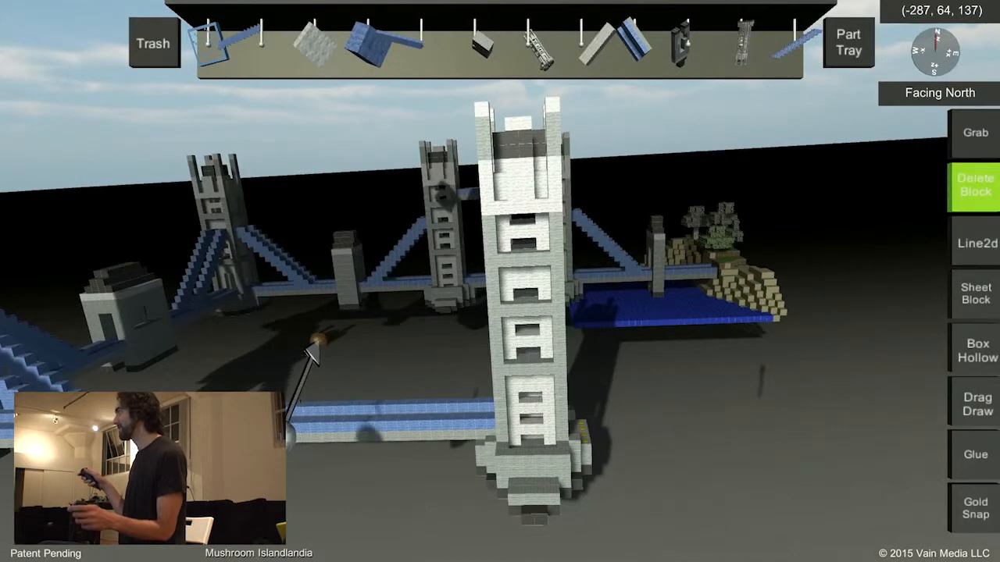
pyautogui.press('Left')
pyautogui.press('Left')
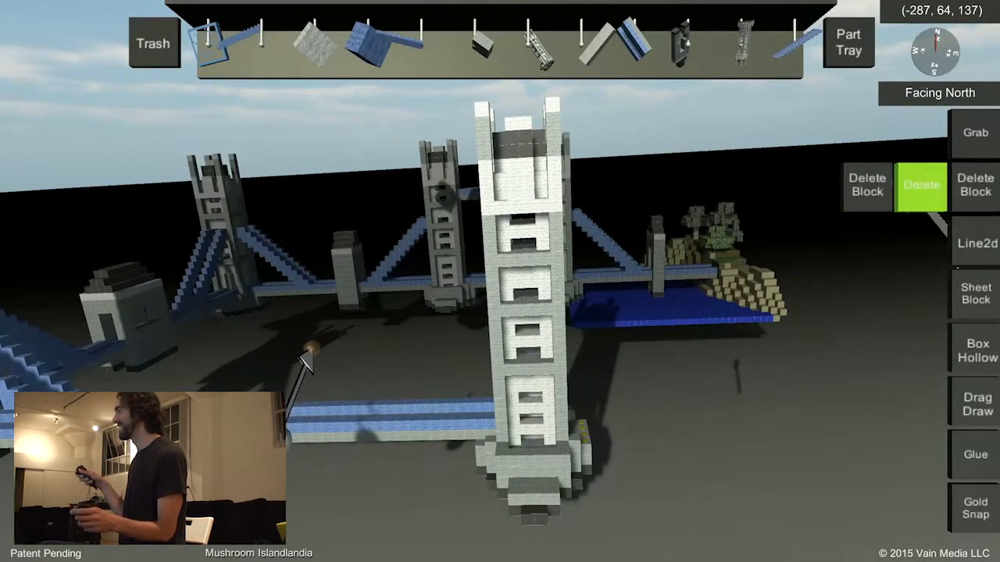
pyautogui.press('Return')
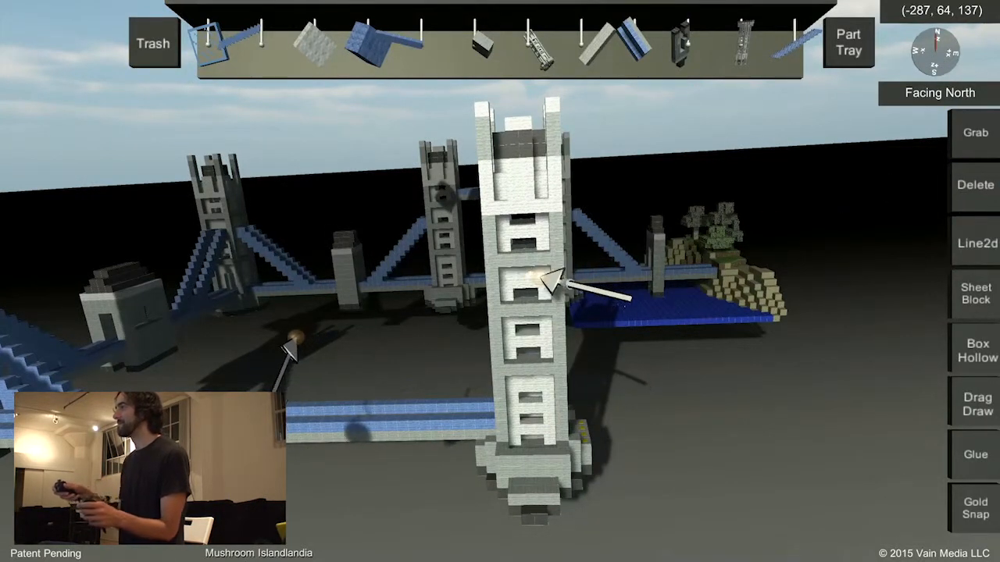
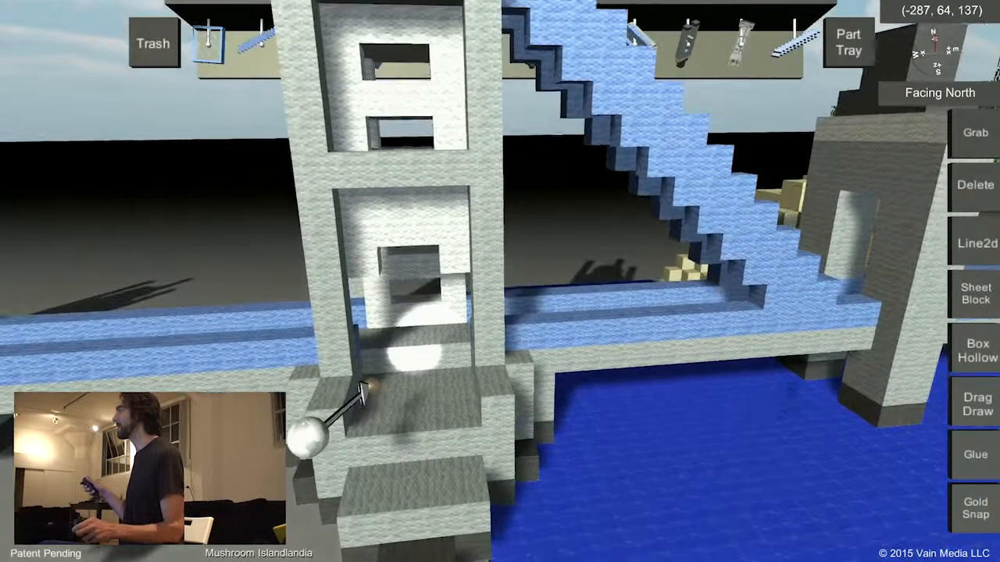
# Attach a deck part to the open side of the tower beside the water and extend it outward with Line2d.
pyautogui.click(974, 242)
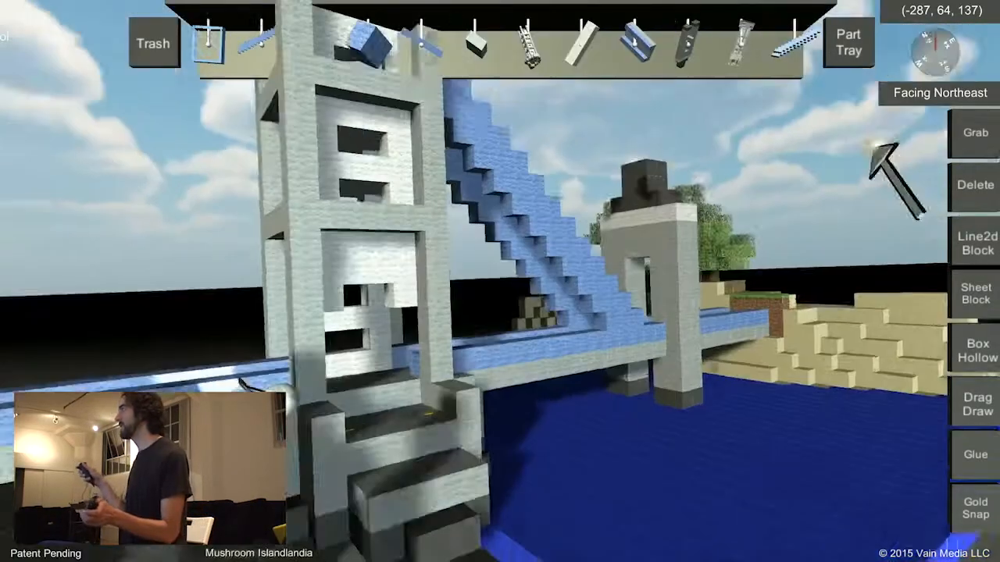
pyautogui.click(974, 133)
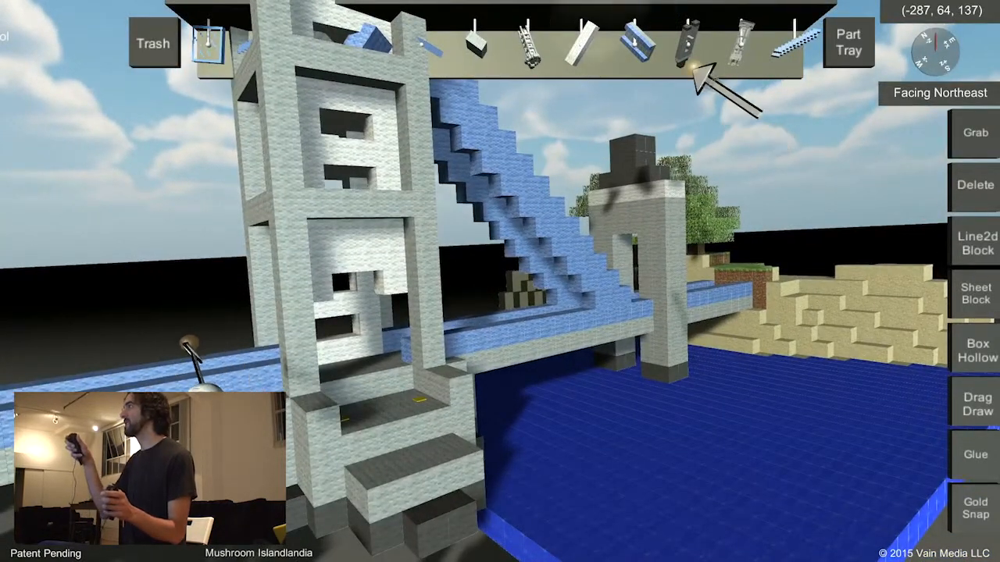
pyautogui.moveTo(598, 229); pyautogui.dragTo(457, 412)
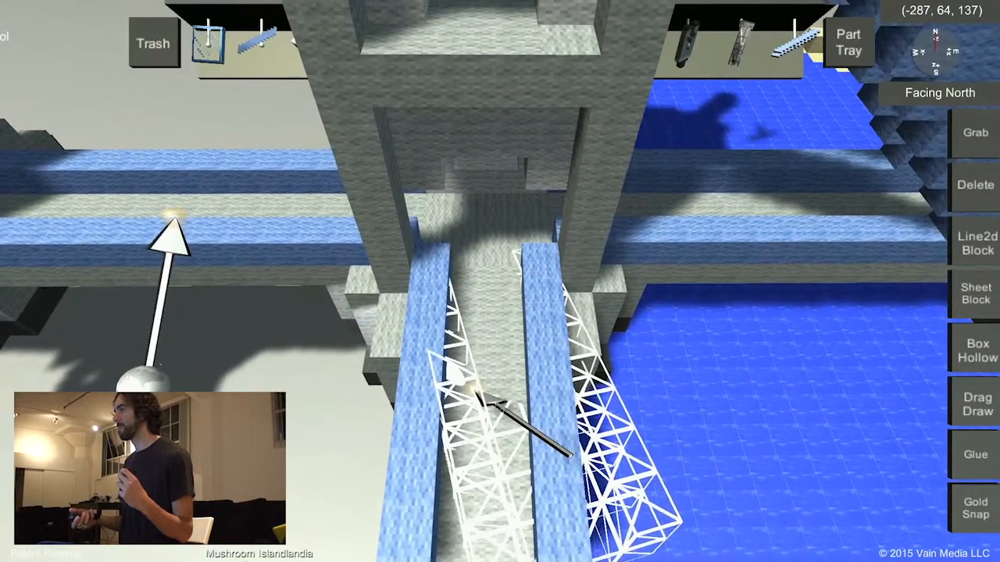
pyautogui.moveTo(474, 387); pyautogui.dragTo(473, 390)
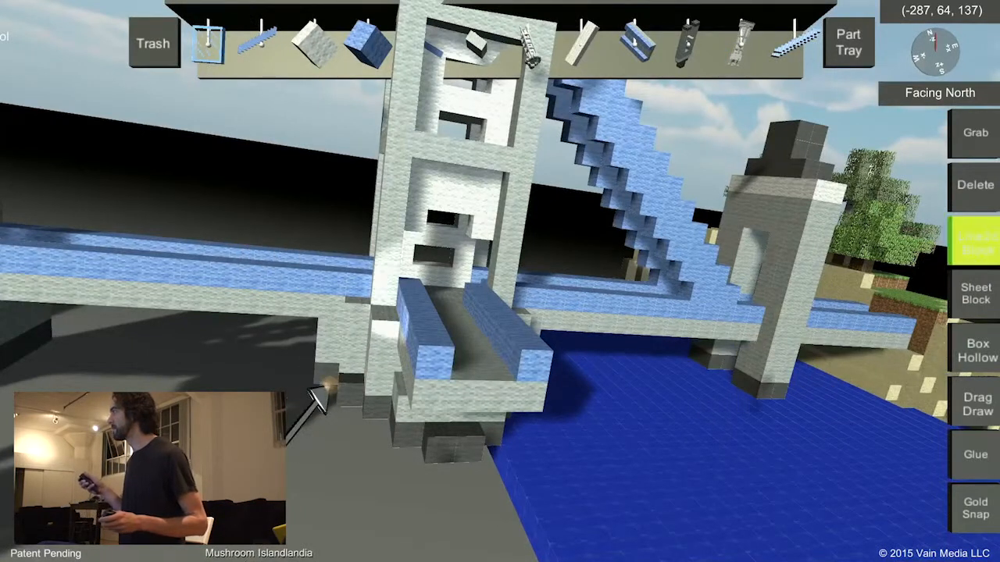
pyautogui.click(921, 244)
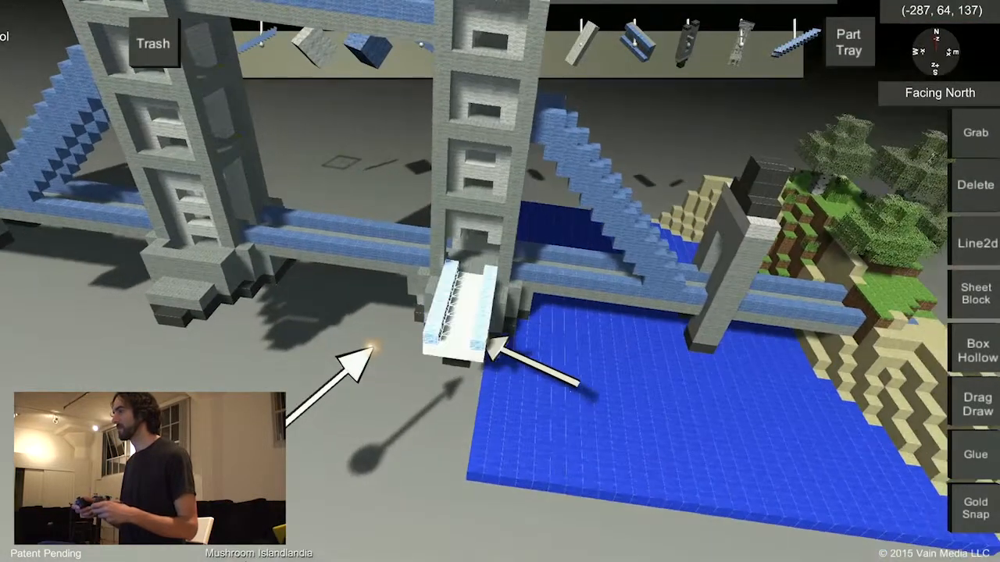
pyautogui.moveTo(483, 336); pyautogui.dragTo(469, 391)
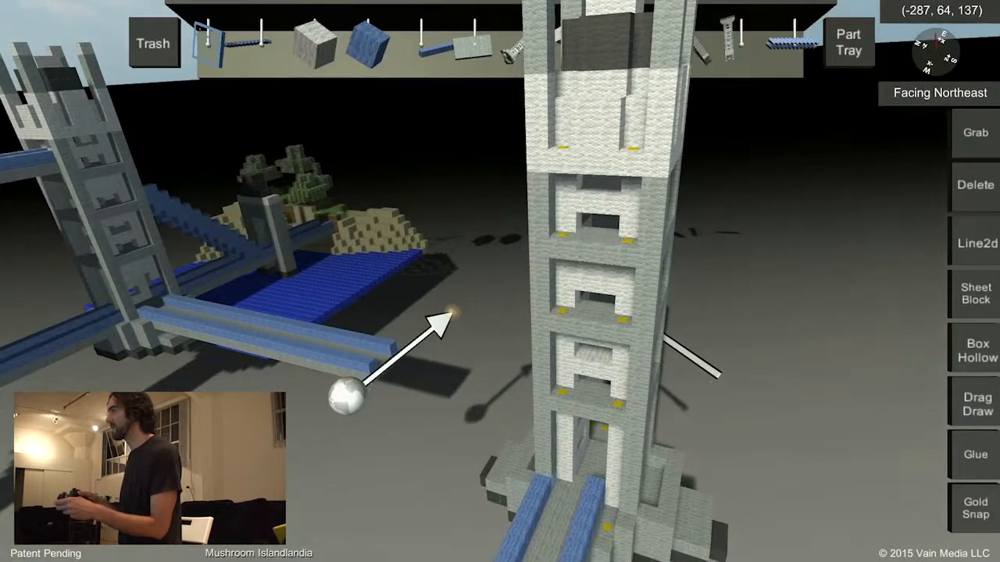
# Remove the tower at the end of the far deck and set a new tower part there in line with the new deck.
pyautogui.click(596, 305)
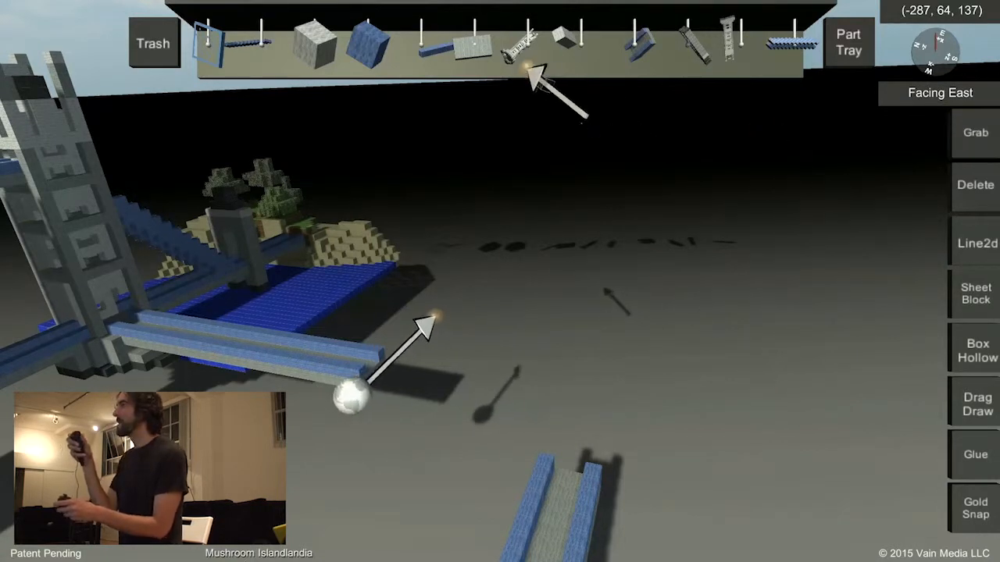
pyautogui.moveTo(527, 51); pyautogui.dragTo(565, 239)
pyautogui.moveTo(525, 271); pyautogui.dragTo(530, 275)
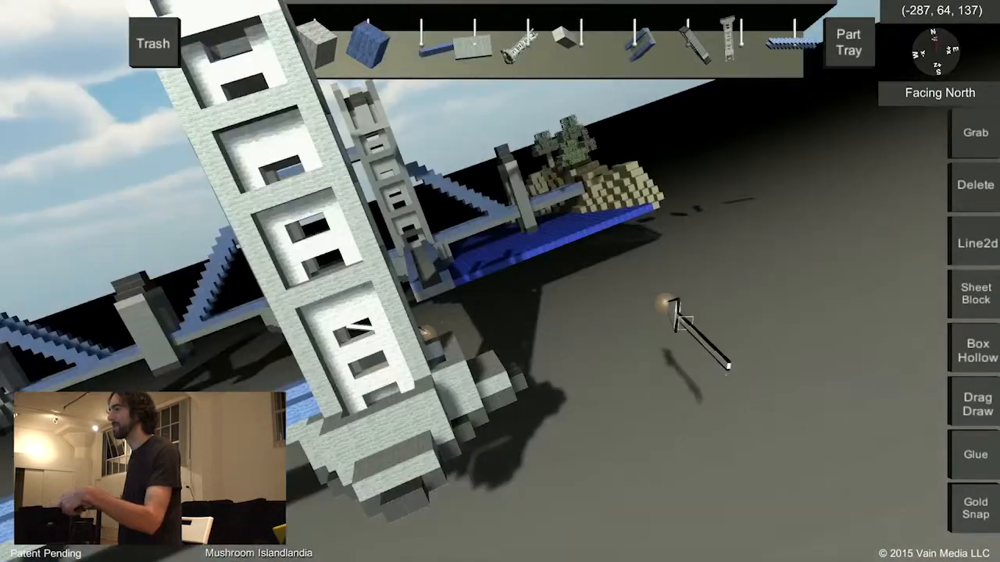
pyautogui.moveTo(662, 302); pyautogui.dragTo(585, 324, button='middle')
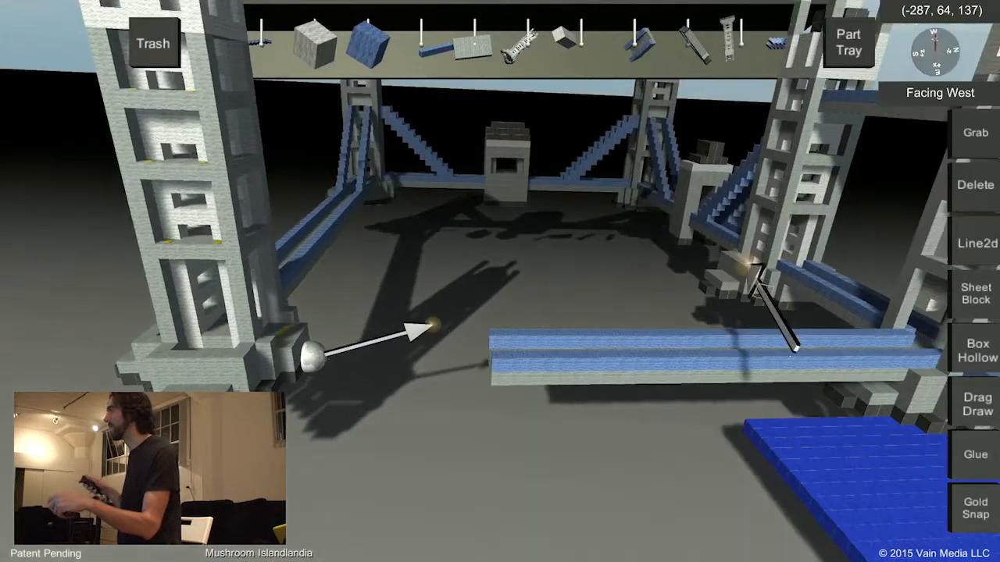
# Extend the free end of the new deck towards the corner tower with a Line2d group line.
pyautogui.click(976, 243)
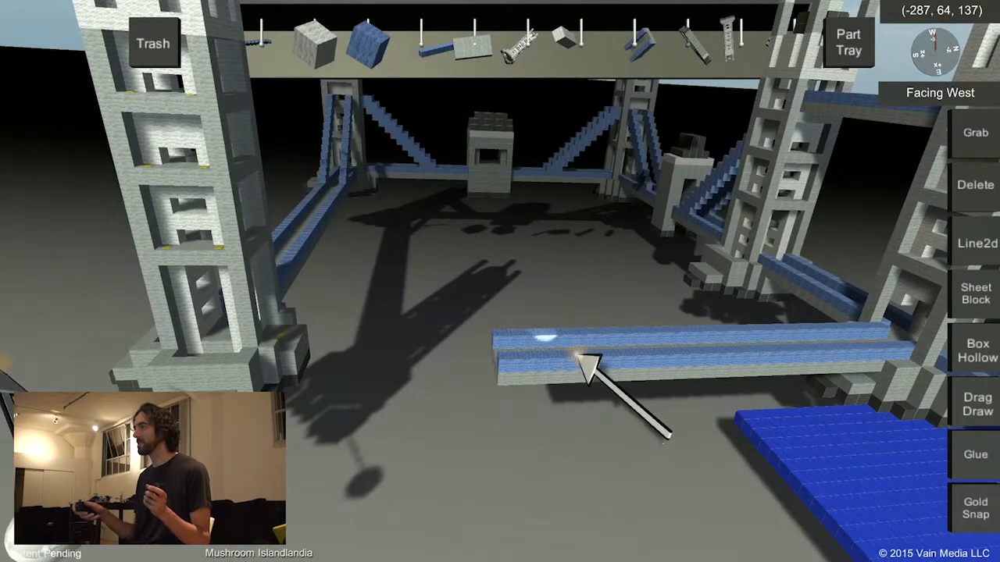
pyautogui.click(535, 355)
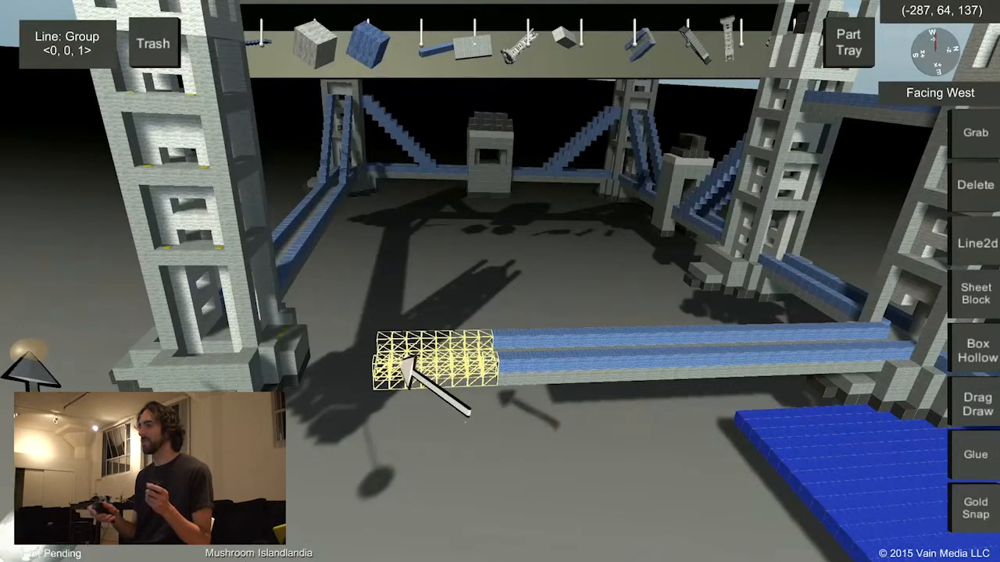
pyautogui.click(365, 364)
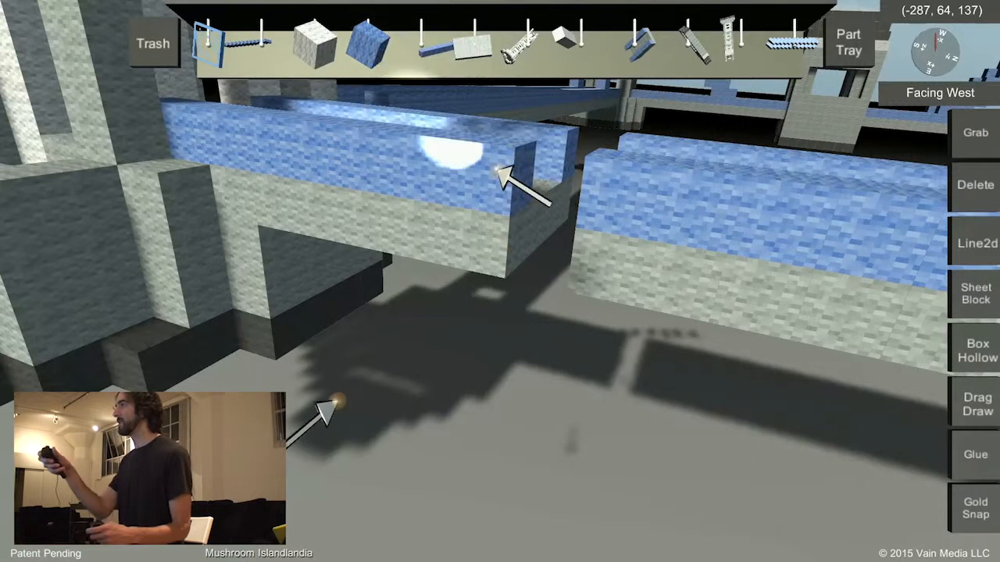
# Close the gap between this deck and the corner tower's deck piece with light blue wool Sheet Blocks.
pyautogui.moveTo(516, 192); pyautogui.dragTo(617, 224)
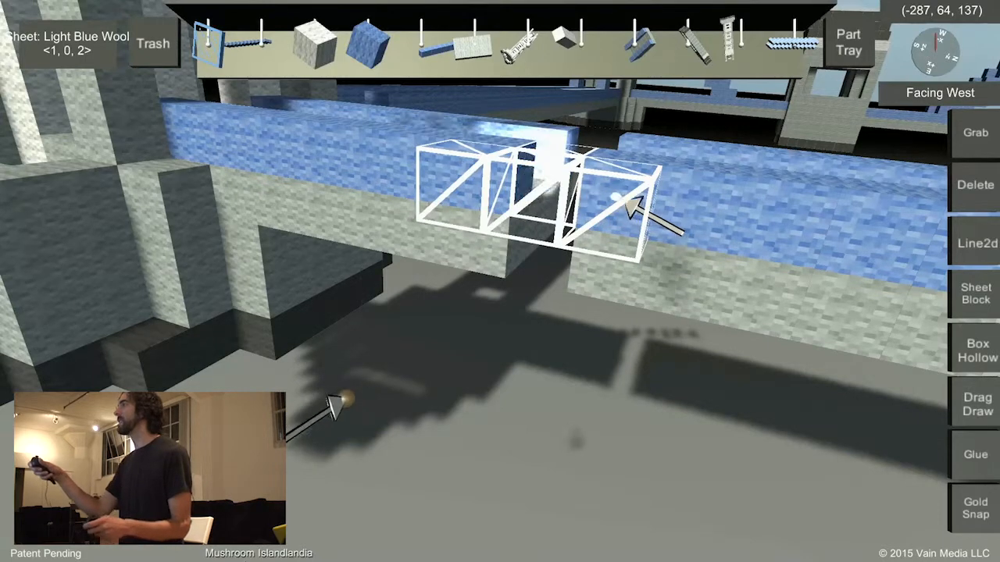
pyautogui.moveTo(625, 289); pyautogui.dragTo(433, 366, button='middle')
pyautogui.moveTo(433, 363)
pyautogui.mouseDown()
pyautogui.moveTo(435, 346)
pyautogui.moveTo(420, 356)
pyautogui.mouseUp()
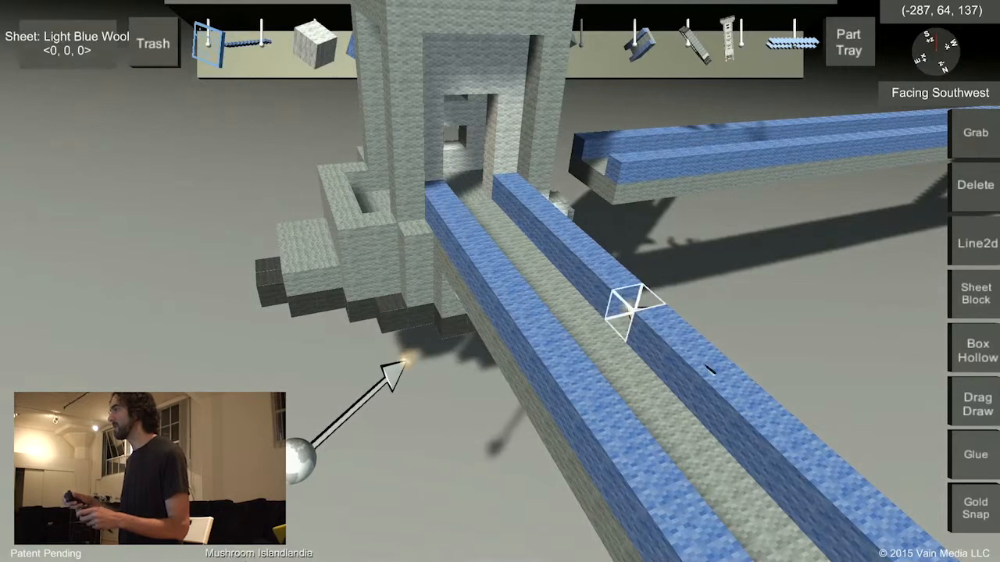
pyautogui.moveTo(707, 367); pyautogui.dragTo(709, 361)
pyautogui.moveTo(709, 361); pyautogui.dragTo(746, 341, button='middle')
# Clear the end of the west deck beside the corner tower and attach a deck part to the tower's facing side.
pyautogui.click(975, 185)
pyautogui.click(975, 133)
pyautogui.click(974, 185)
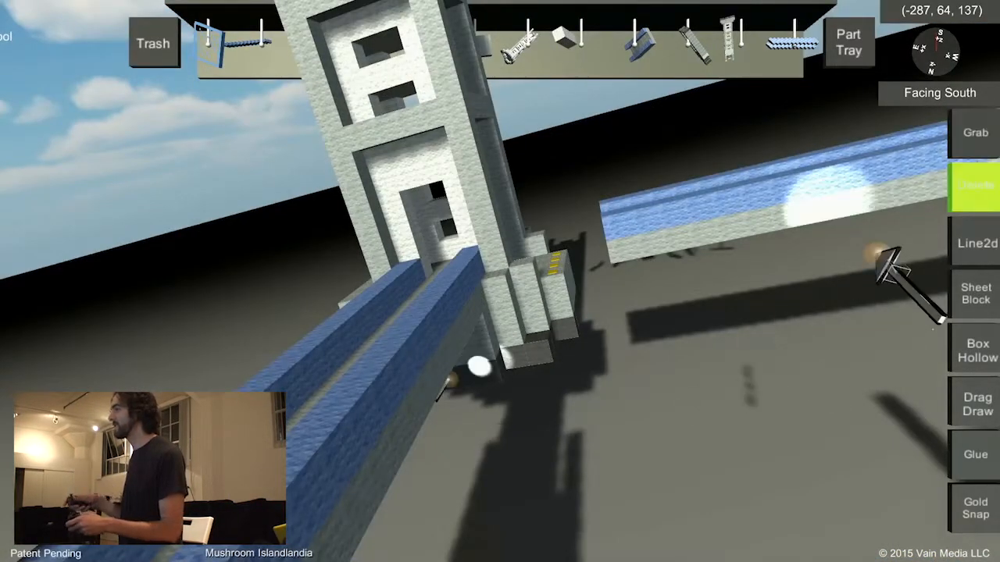
pyautogui.moveTo(877, 253); pyautogui.dragTo(680, 321, button='middle')
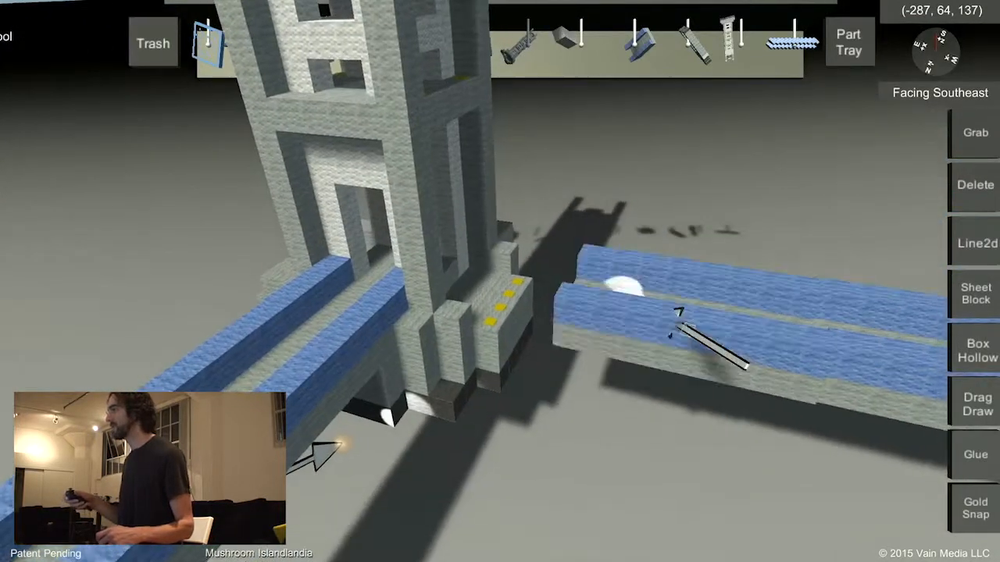
pyautogui.moveTo(674, 313); pyautogui.dragTo(662, 349)
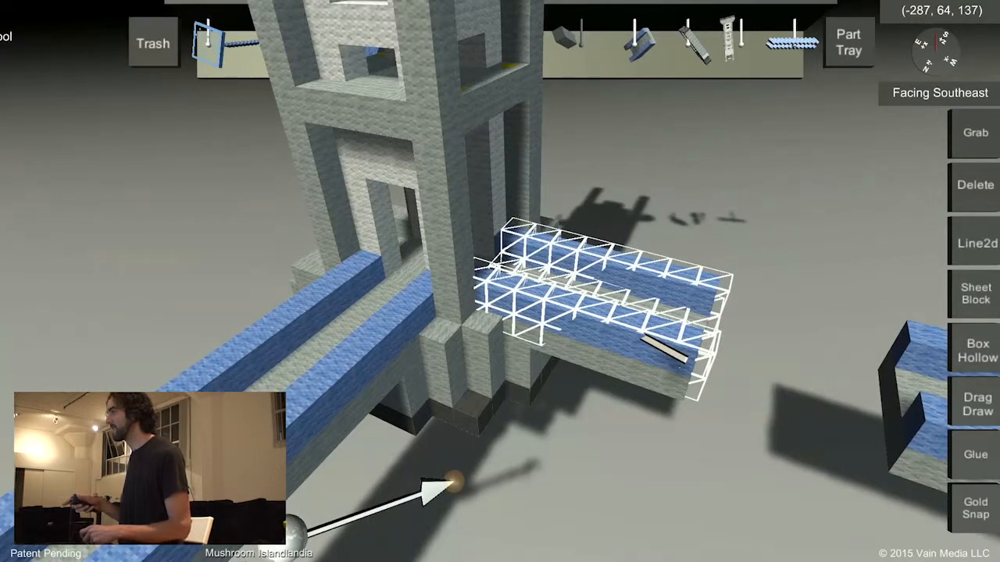
pyautogui.moveTo(664, 351); pyautogui.dragTo(666, 353)
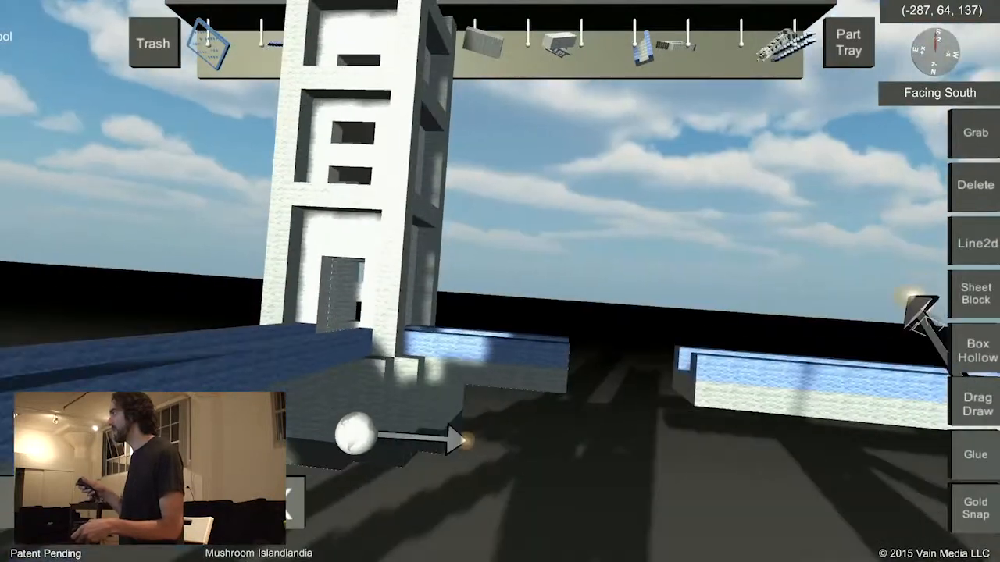
# Bridge the gap in the west deck with Sheet Blocks, filling in the floor and both light blue wool railings.
pyautogui.click(971, 244)
pyautogui.click(983, 316)
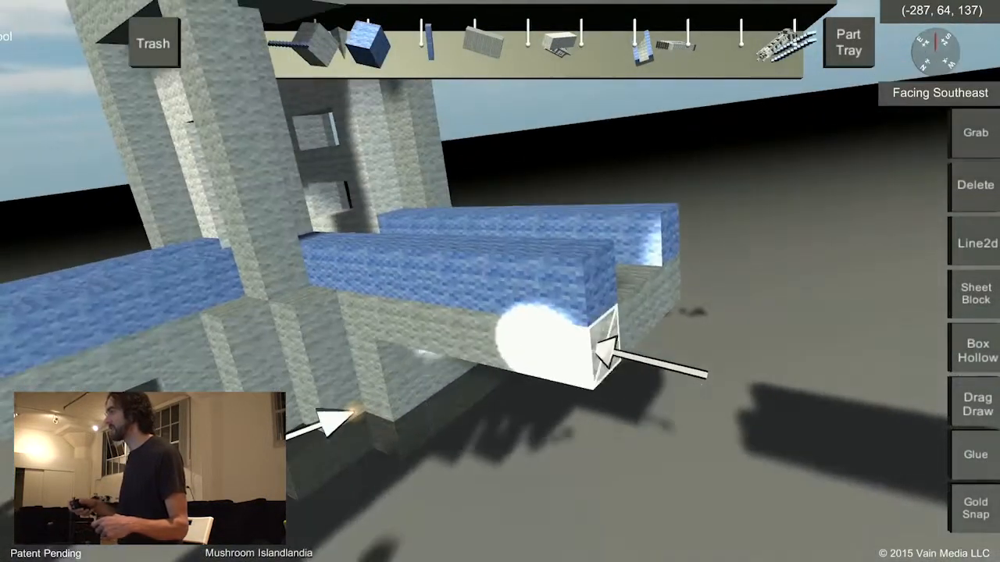
pyautogui.moveTo(602, 406); pyautogui.dragTo(771, 330)
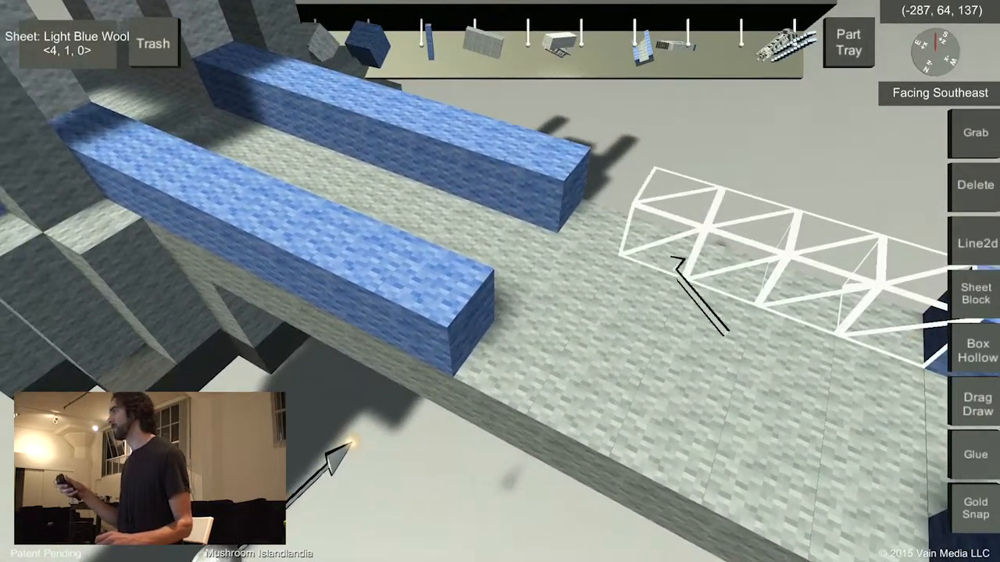
pyautogui.moveTo(606, 229); pyautogui.dragTo(590, 234)
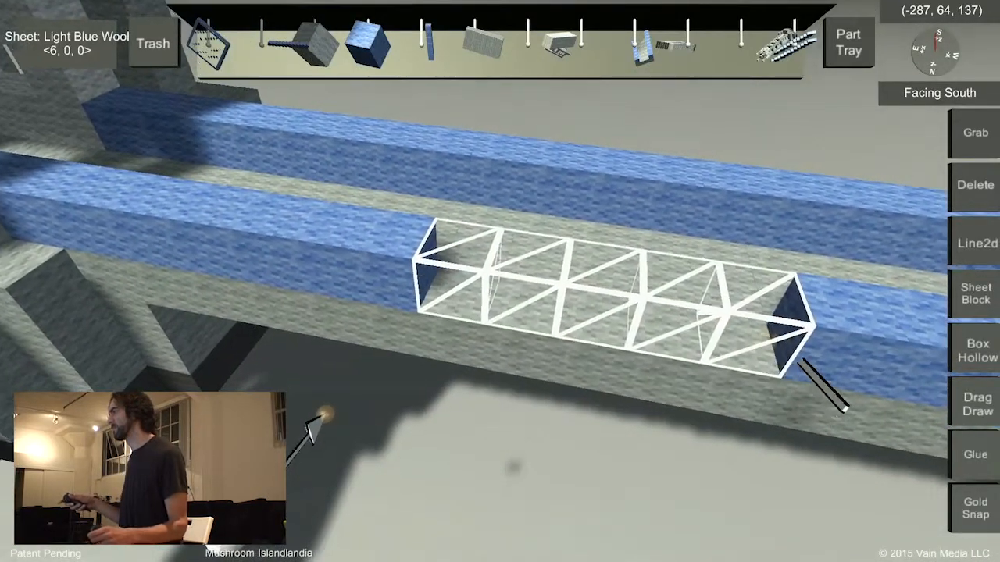
pyautogui.moveTo(801, 361); pyautogui.dragTo(828, 367)
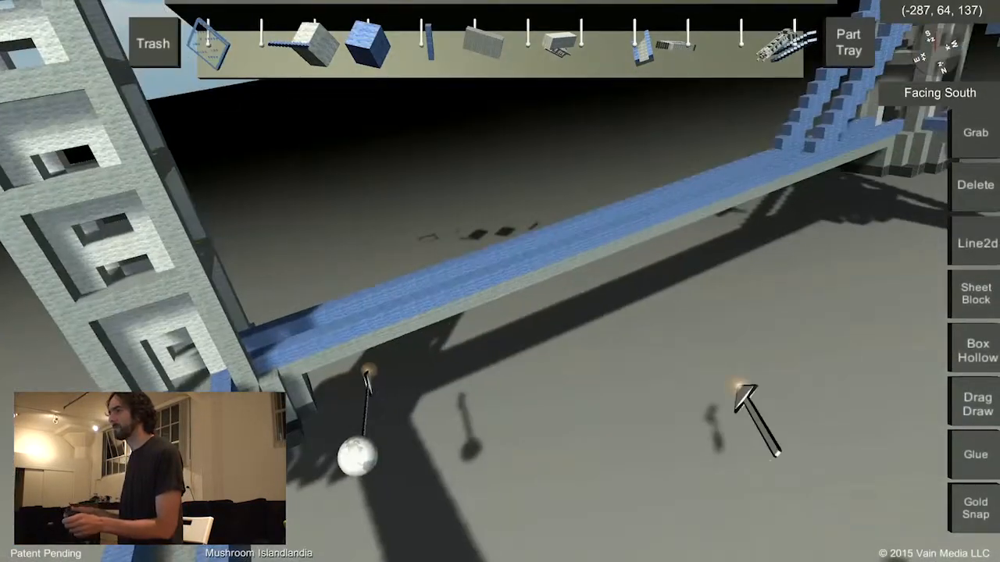
pyautogui.moveTo(739, 385); pyautogui.dragTo(648, 348, button='middle')
pyautogui.moveTo(585, 344); pyautogui.dragTo(992, 161, button='middle')
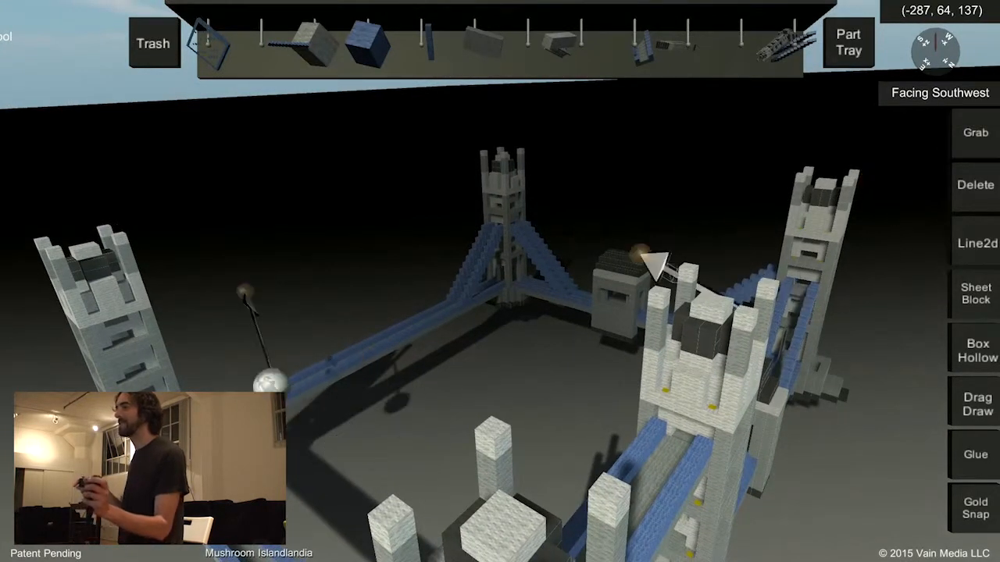
# Place a suspension cable part on the corner tower so that it slopes down onto the west deck.
pyautogui.moveTo(637, 250); pyautogui.dragTo(656, 242, button='middle')
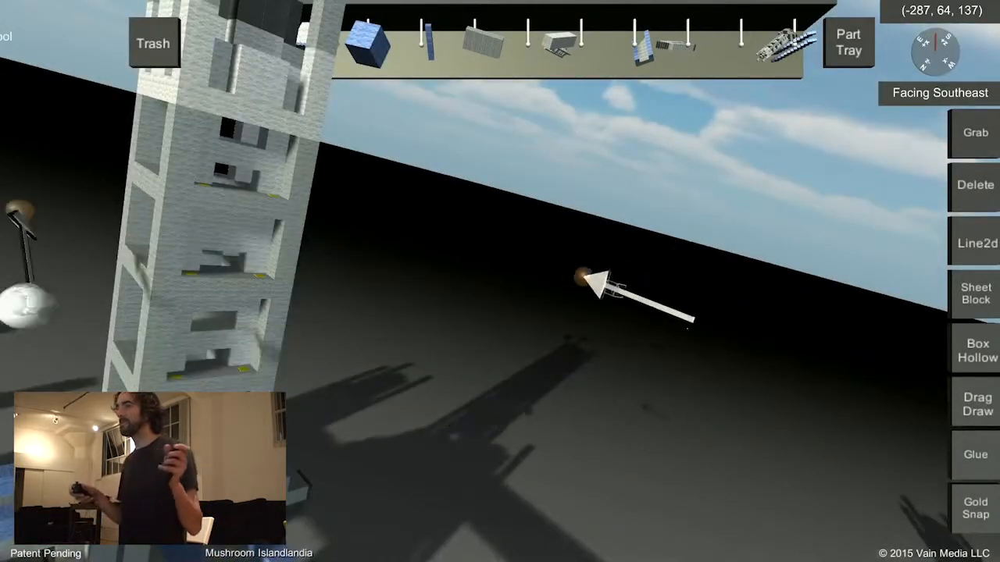
pyautogui.moveTo(601, 279); pyautogui.dragTo(771, 94, button='middle')
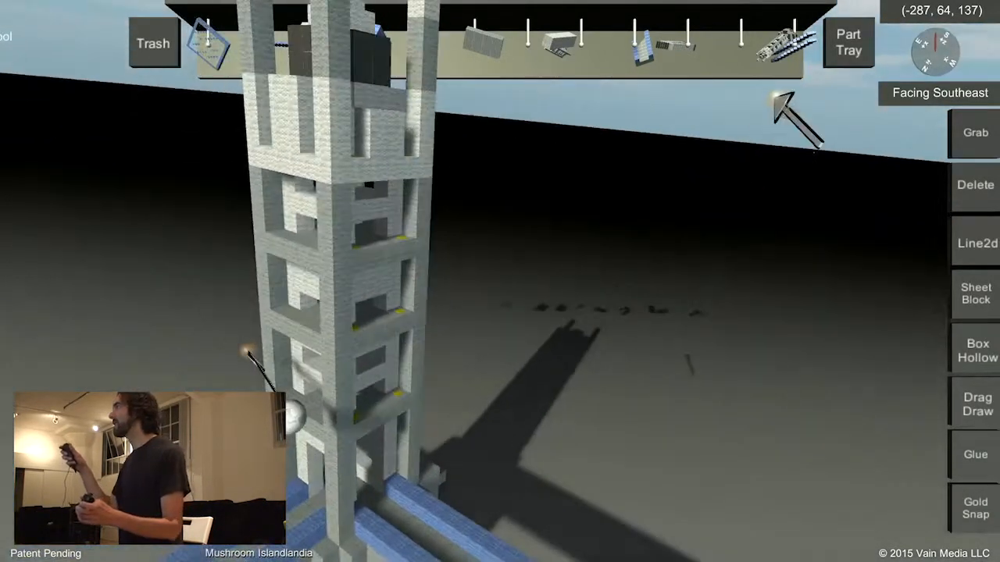
pyautogui.moveTo(790, 61); pyautogui.dragTo(609, 326)
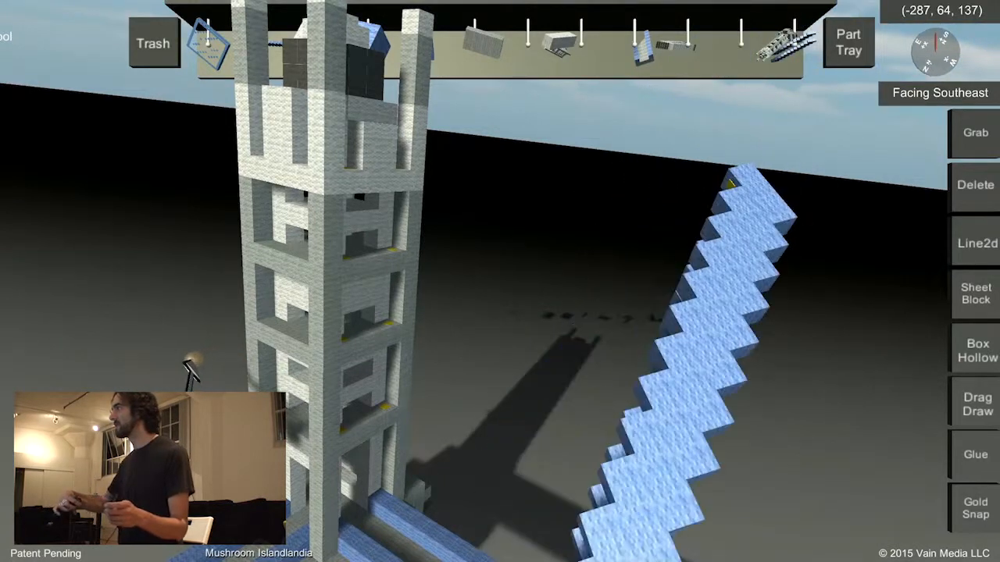
pyautogui.moveTo(676, 347); pyautogui.dragTo(499, 418)
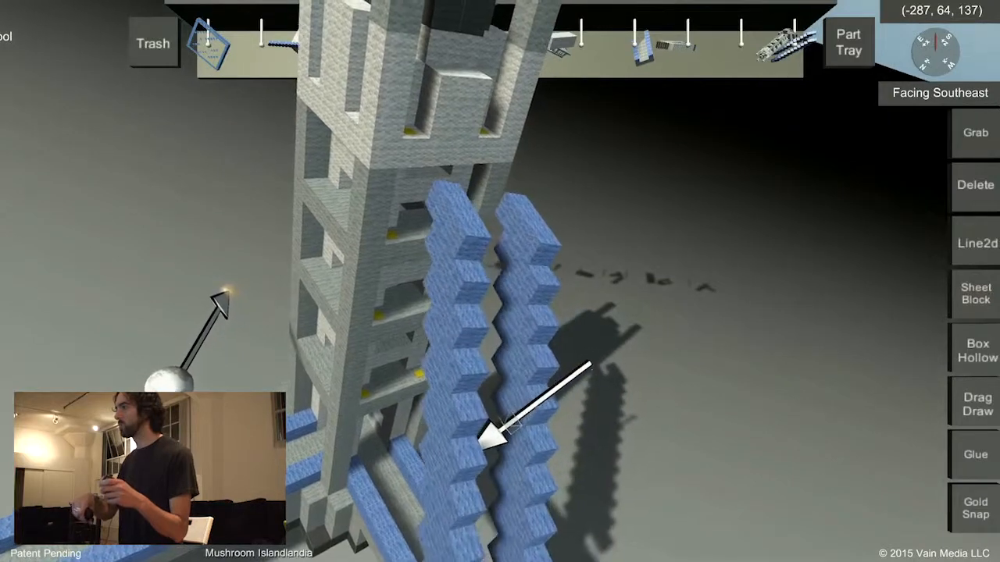
pyautogui.click(480, 457)
pyautogui.moveTo(484, 455); pyautogui.dragTo(542, 342, button='middle')
pyautogui.moveTo(574, 351); pyautogui.dragTo(580, 406)
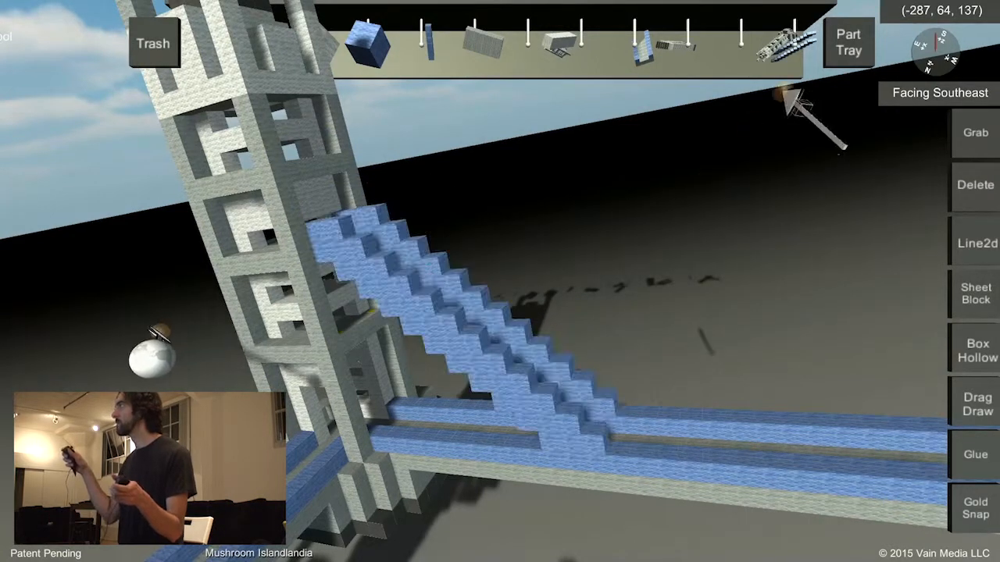
# Place a second suspension cable part on the corner tower, sloping down onto the north deck, and review the whole bridge.
pyautogui.moveTo(796, 66); pyautogui.dragTo(336, 455)
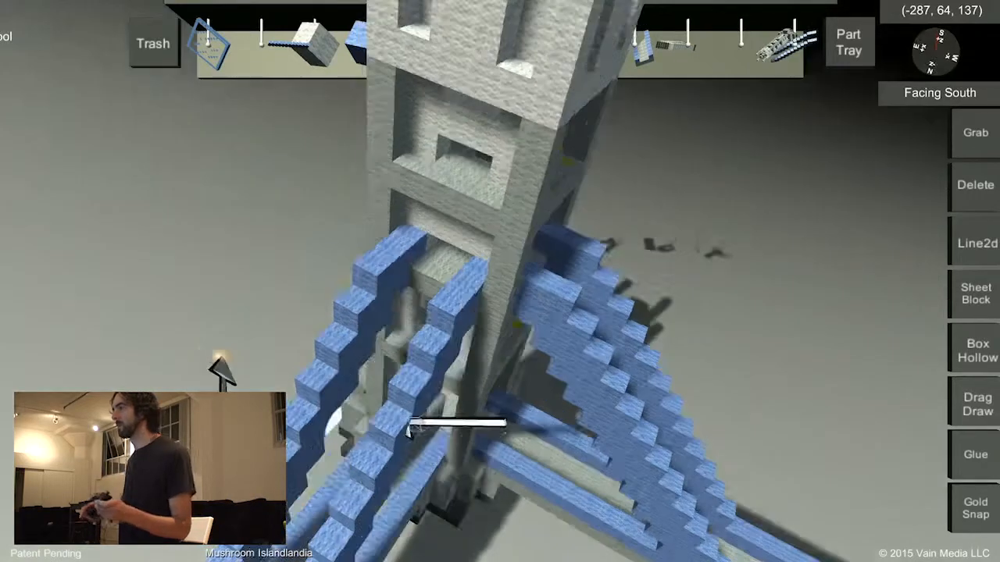
pyautogui.moveTo(409, 424); pyautogui.dragTo(663, 382, button='middle')
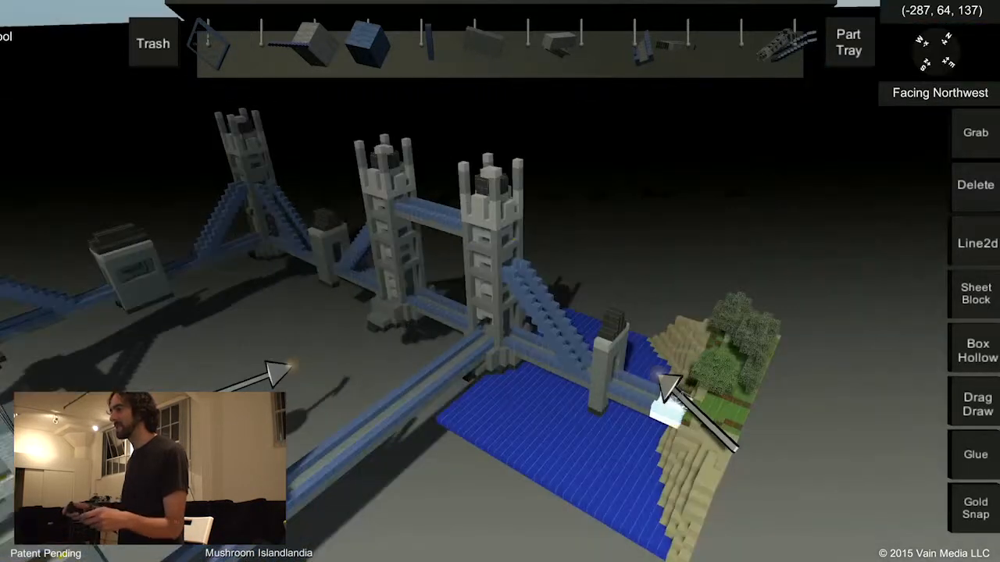
pyautogui.moveTo(603, 335); pyautogui.dragTo(519, 361, button='middle')
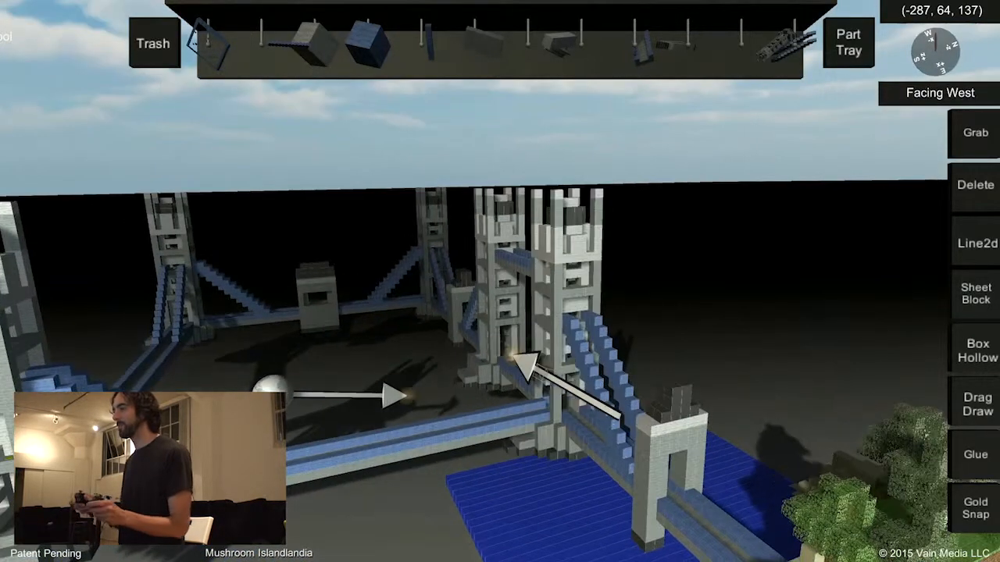
pyautogui.moveTo(504, 289); pyautogui.dragTo(453, 286, button='middle')
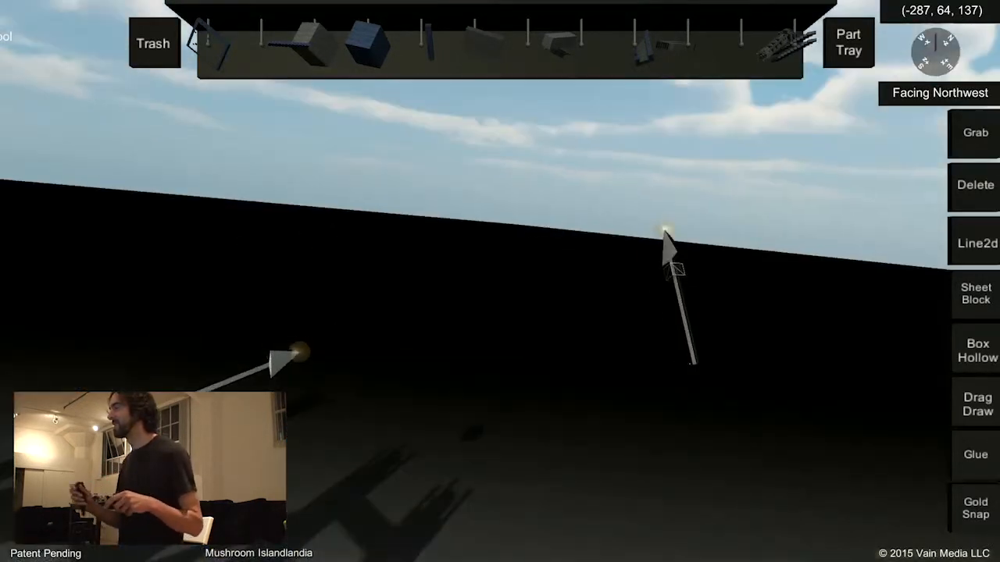
# Leave Sunshine and return to the Windows desktop.
pyautogui.press('Escape')
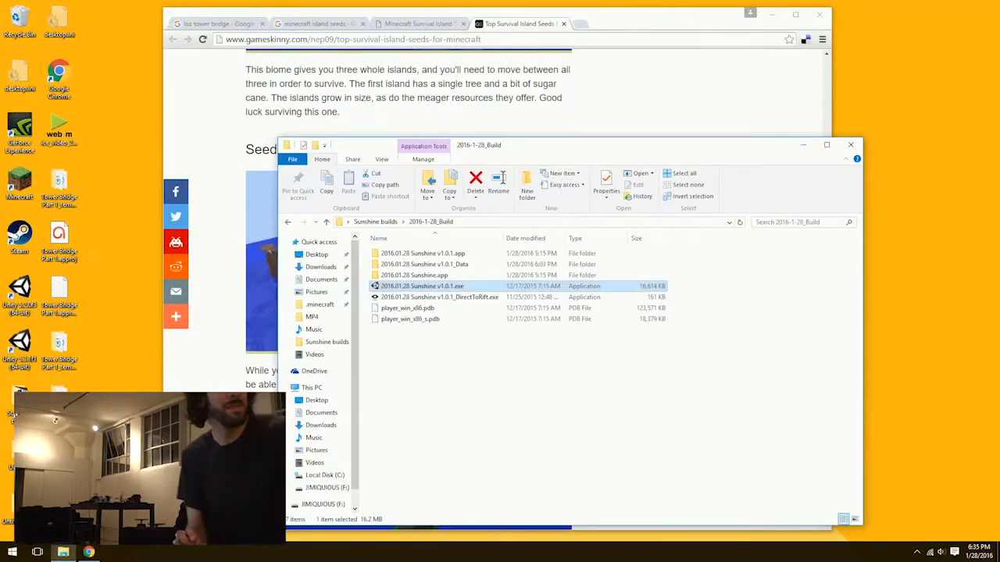
pyautogui.hotkey('alt', 'Tab')
pyautogui.hotkey('alt', 'Tab')
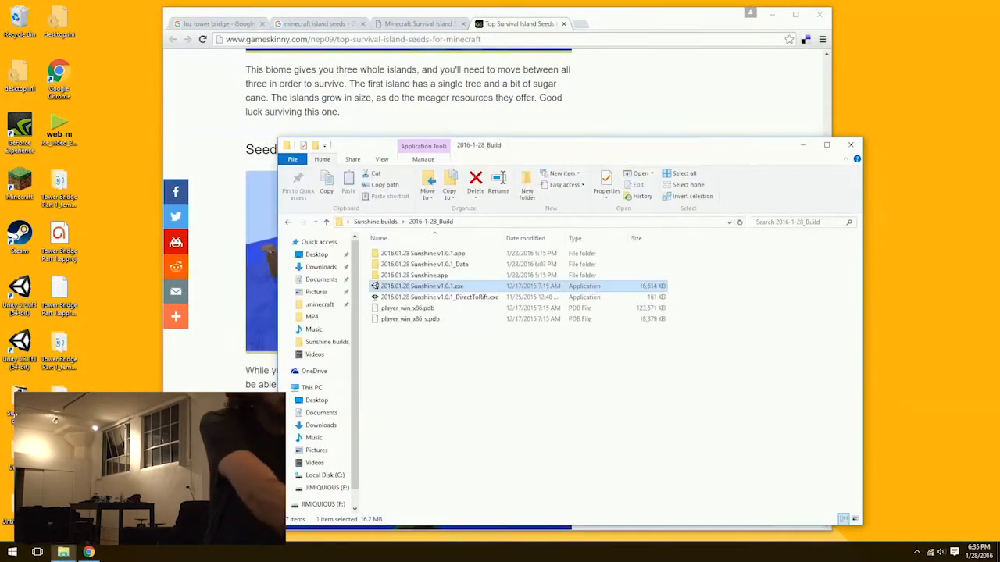
# Open the Minecraft launcher, maximize its window and start the game.
pyautogui.press('super')
pyautogui.write('minecraft')
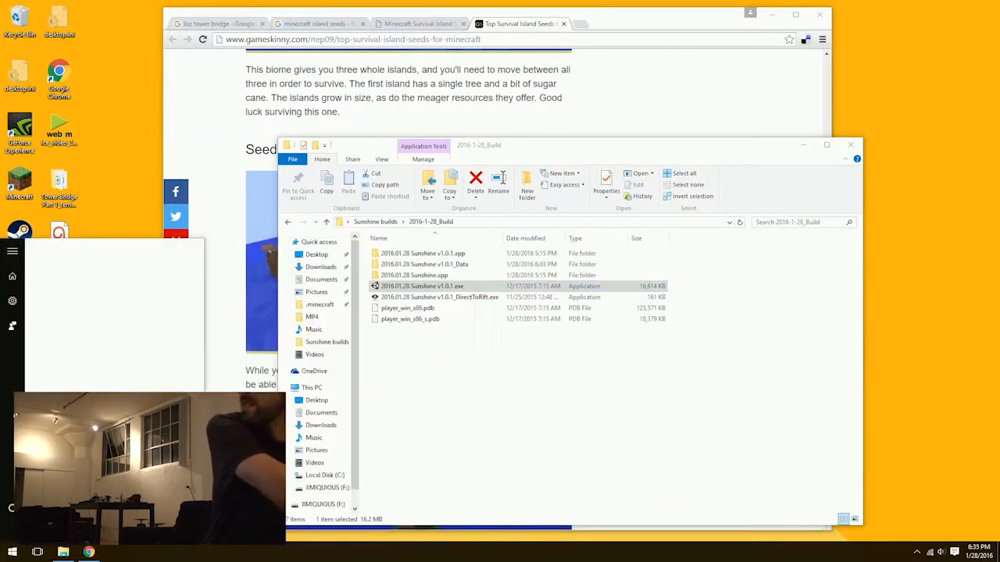
pyautogui.press('Return')
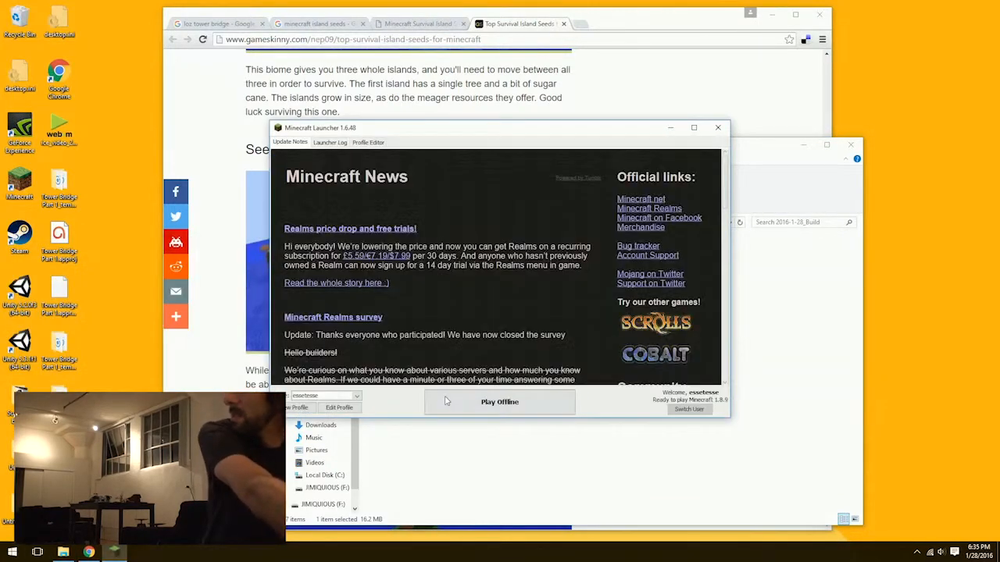
pyautogui.click(694, 127)
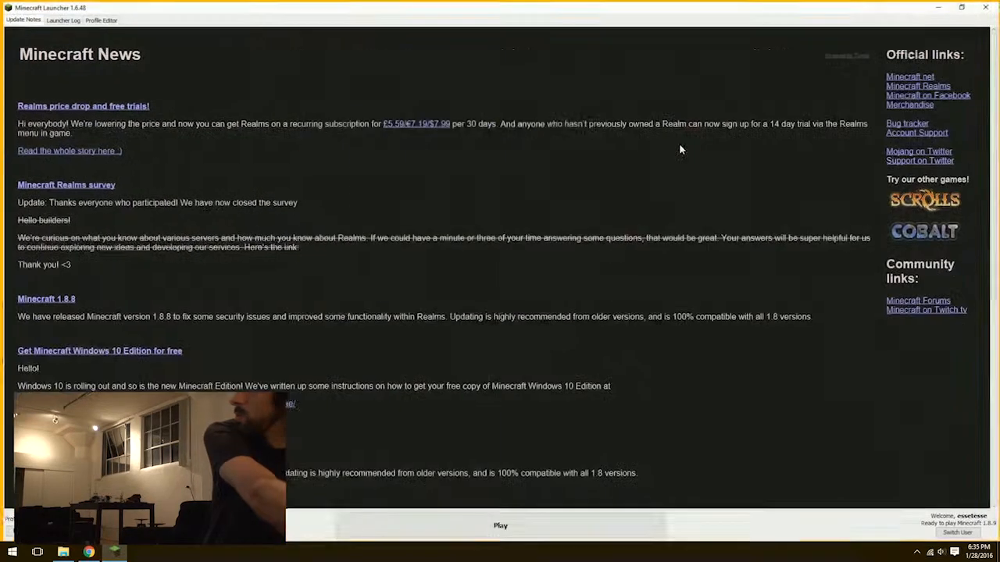
pyautogui.click(482, 524)
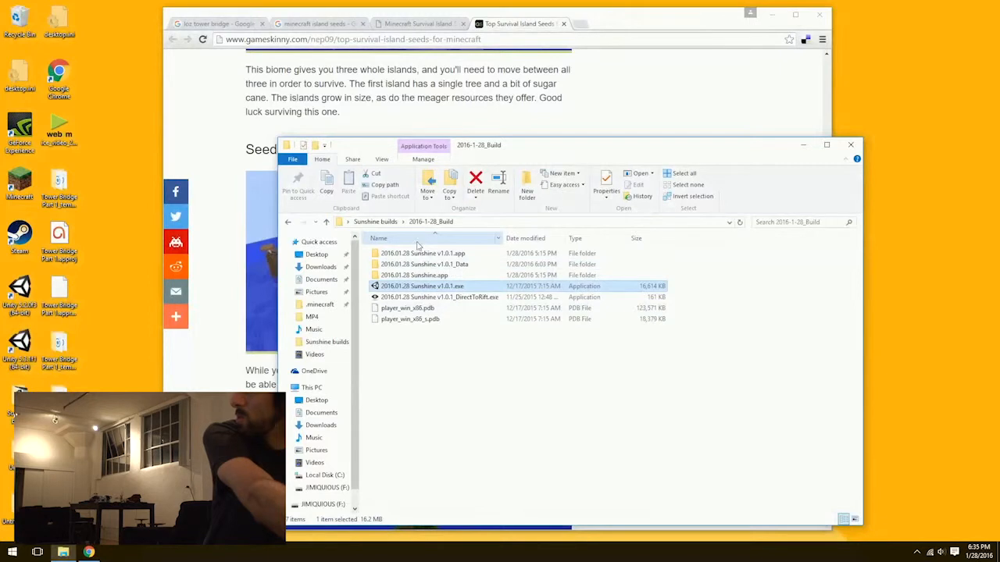
pyautogui.moveTo(562, 149); pyautogui.dragTo(559, 132)
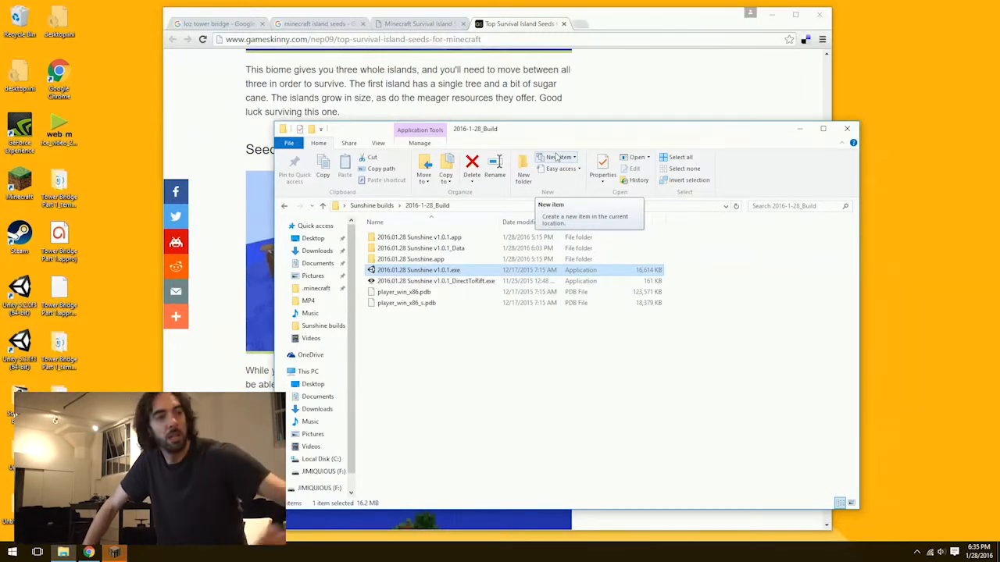
pyautogui.hotkey('alt', 'Tab')
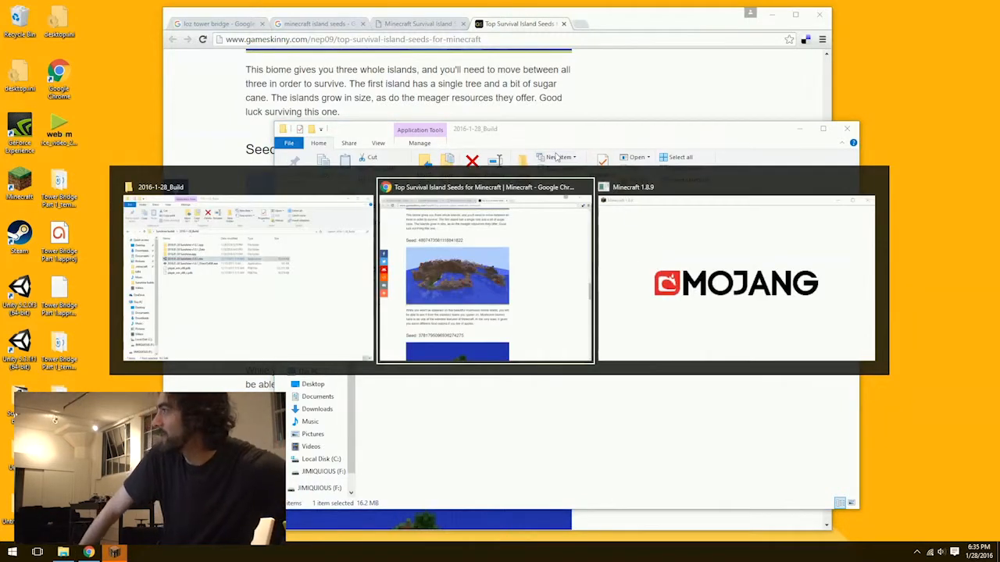
pyautogui.press('Escape')
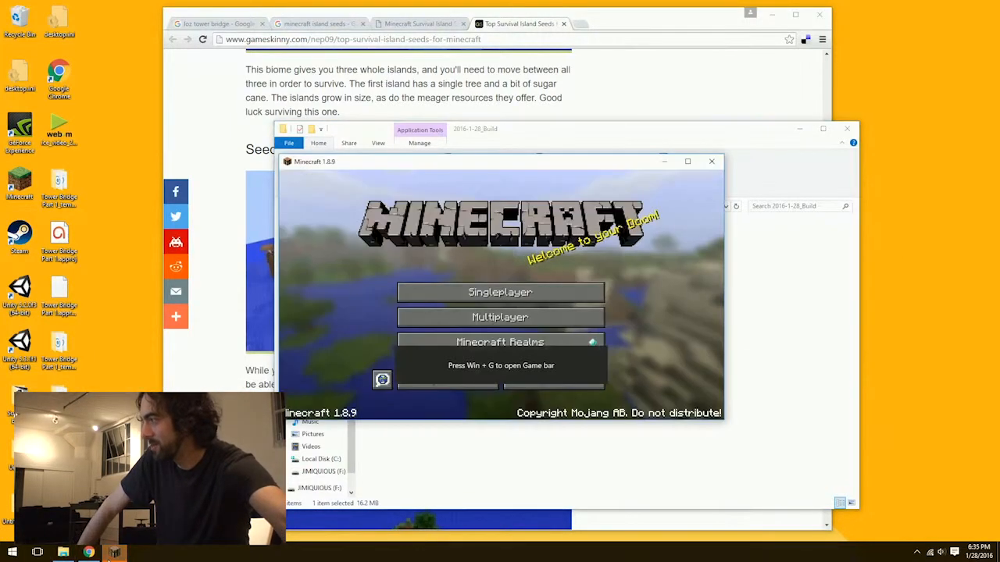
# Maximize the game window and load the singleplayer world Mushroom Islandlandia.
pyautogui.click(592, 291)
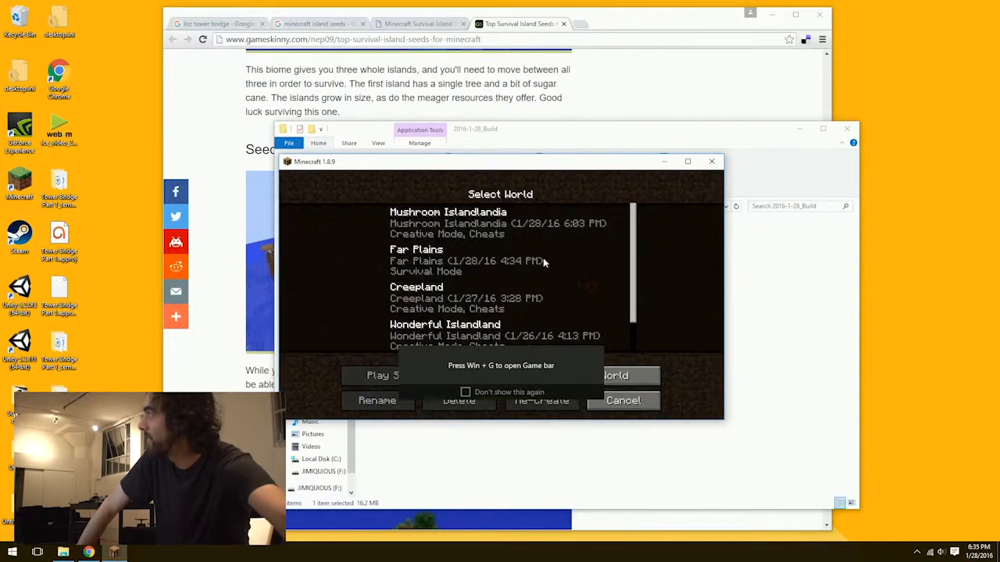
pyautogui.click(687, 161)
pyautogui.click(538, 143)
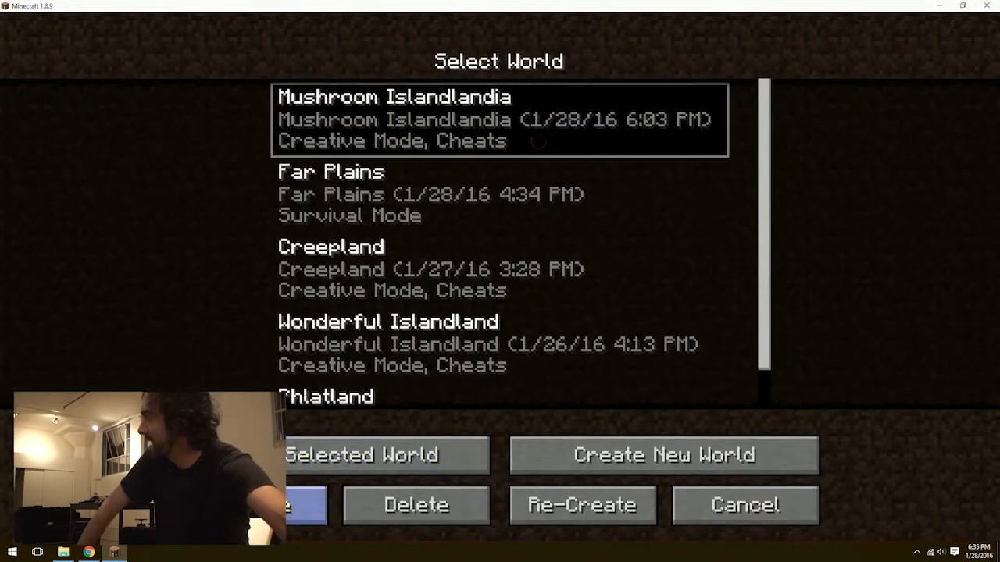
pyautogui.click(295, 456)
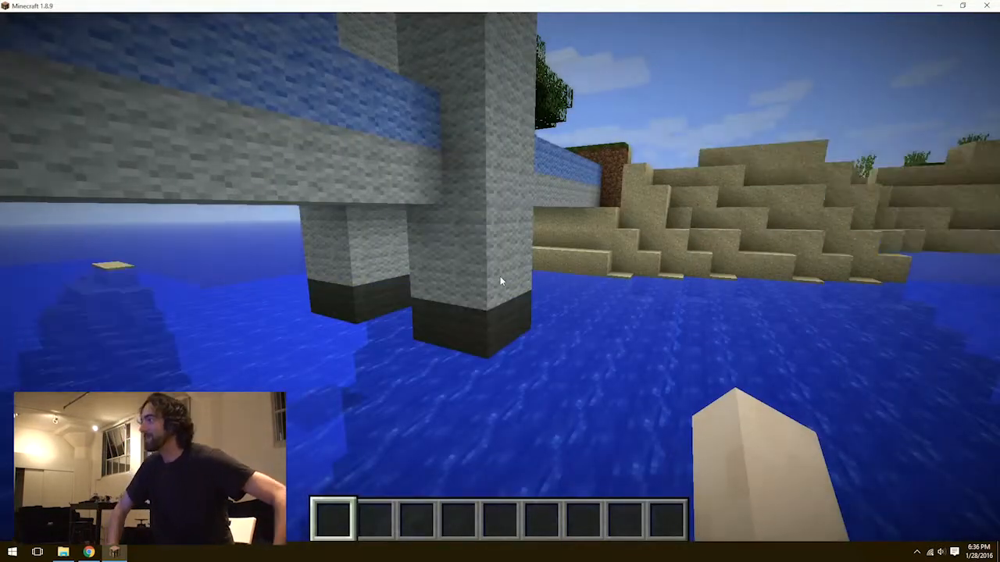
# Rise out of the water and fly over the island to view the Tower Bridge circuit from the shore.
pyautogui.click(500, 276)
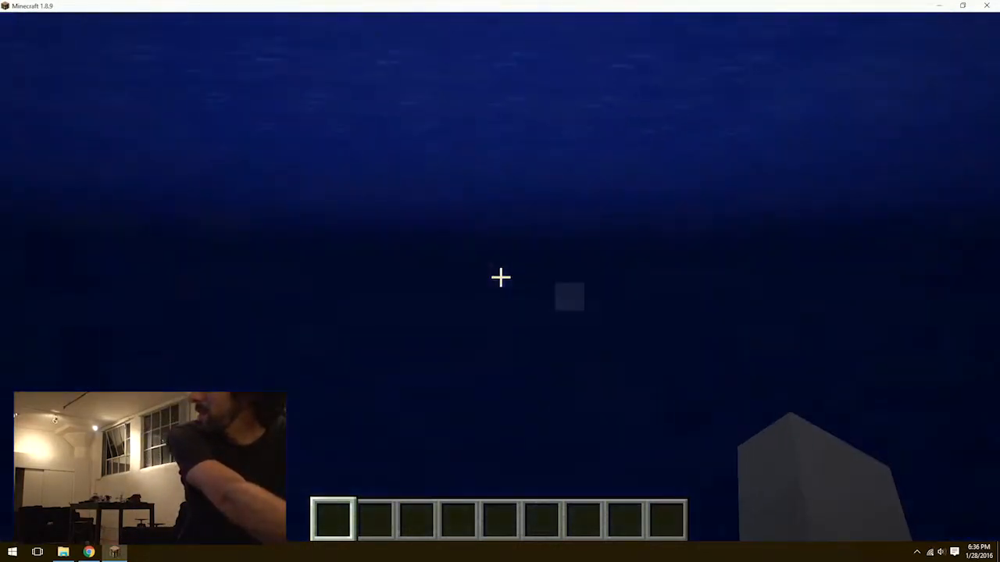
pyautogui.press('space')
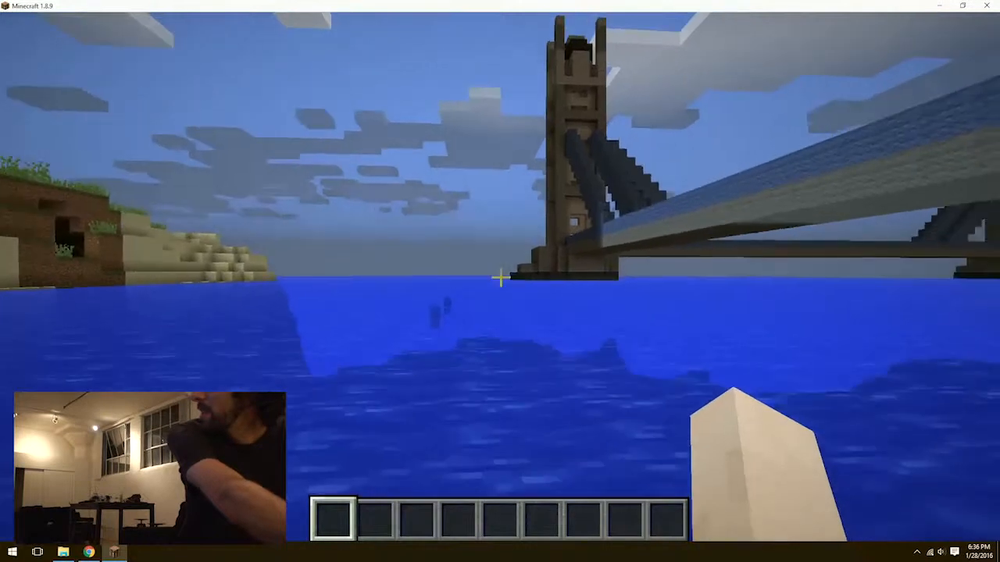
pyautogui.press('space')
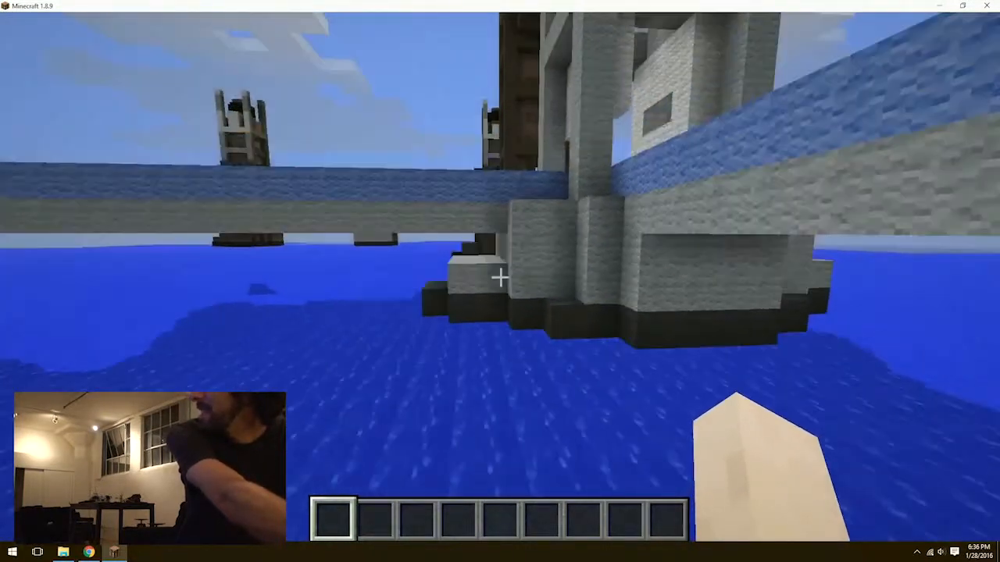
pyautogui.press('space')
pyautogui.press('w')
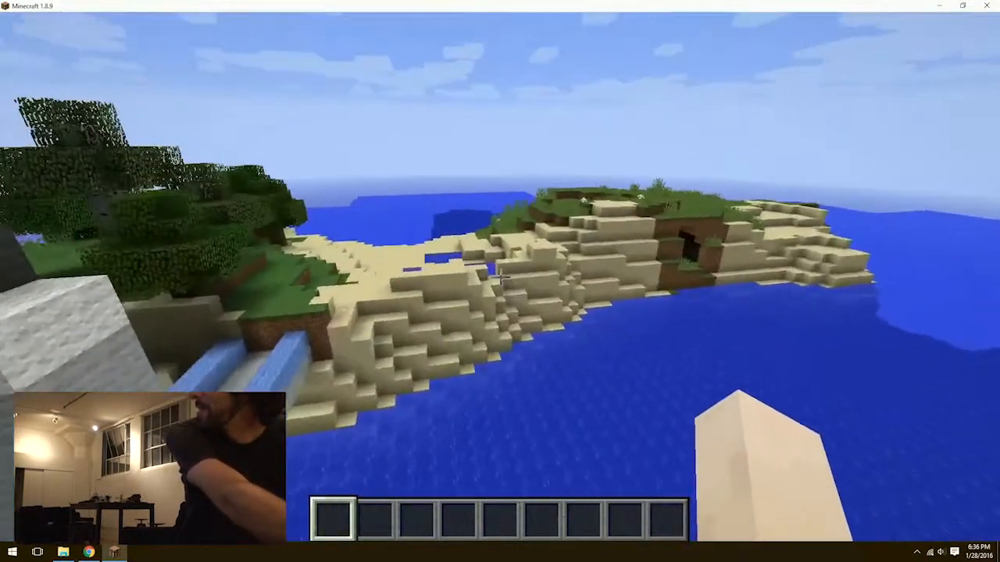
pyautogui.press('w')
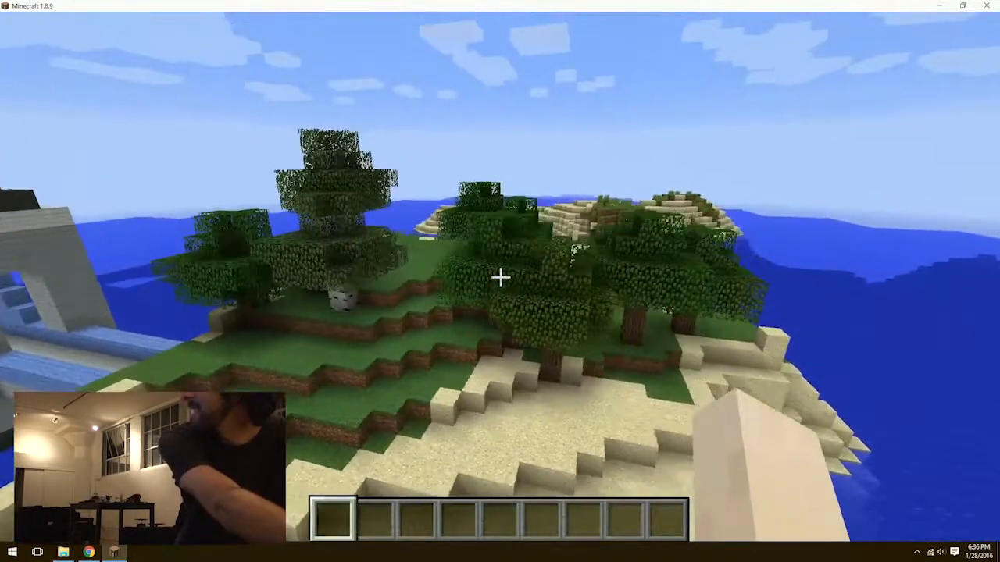
pyautogui.press('w')
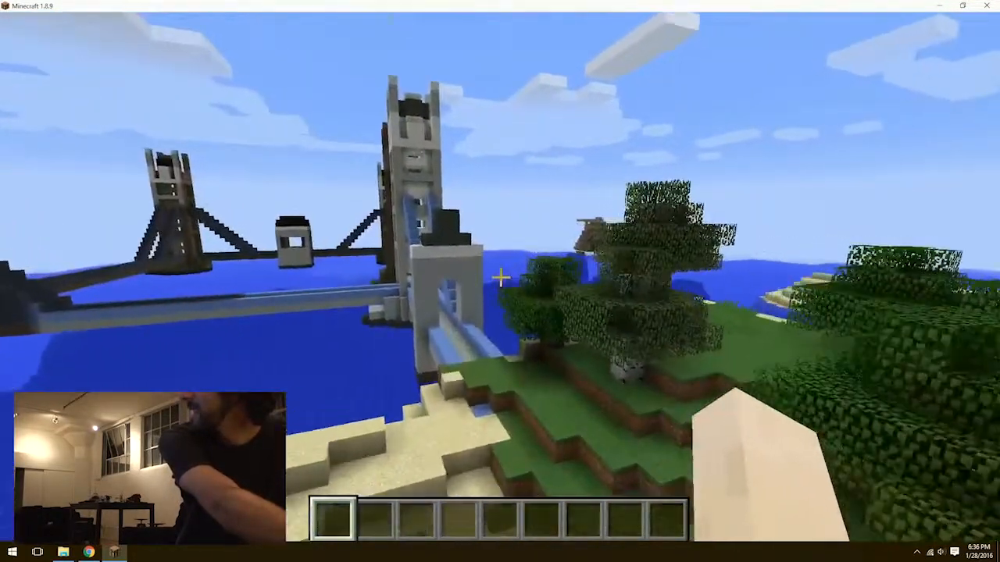
# Travel from the shore along the bridge deck and through the towers to inspect the finished circuit from inside.
pyautogui.press('w')
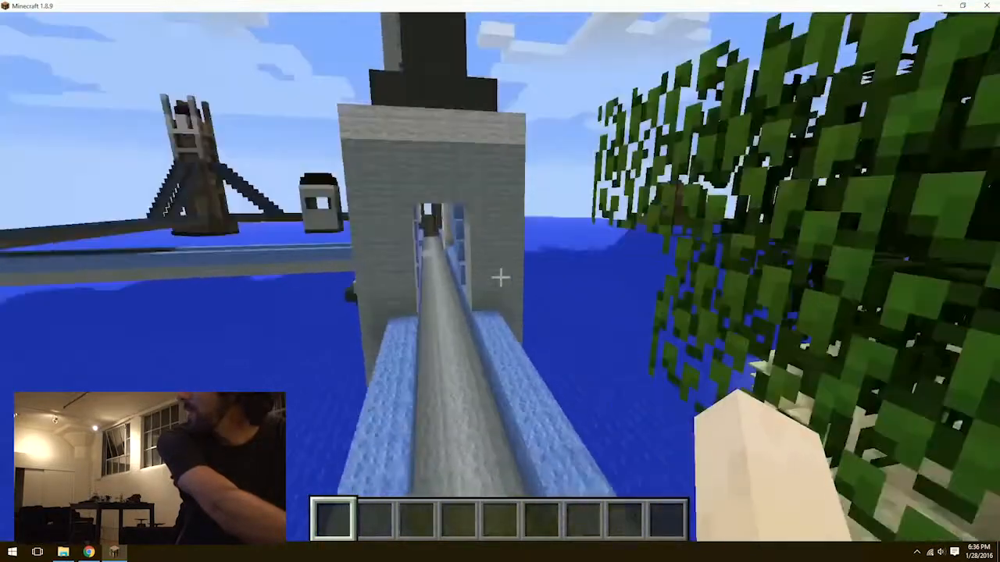
pyautogui.press('w')
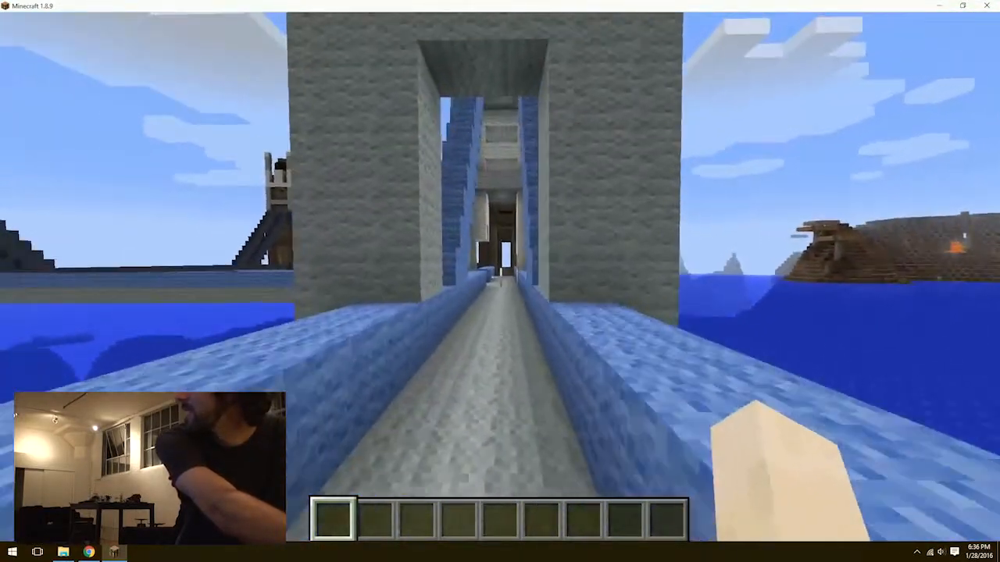
pyautogui.press('w')
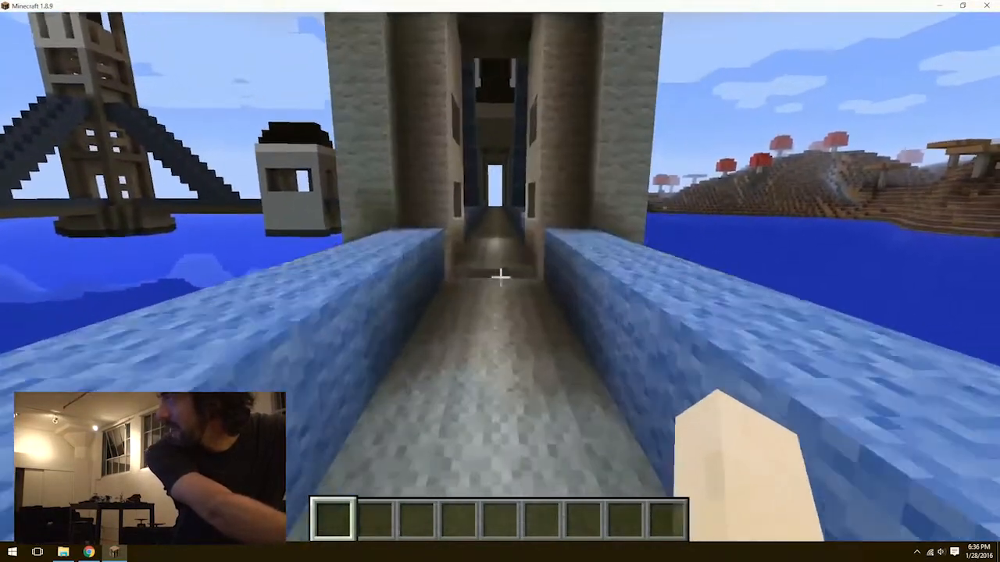
pyautogui.press('w')
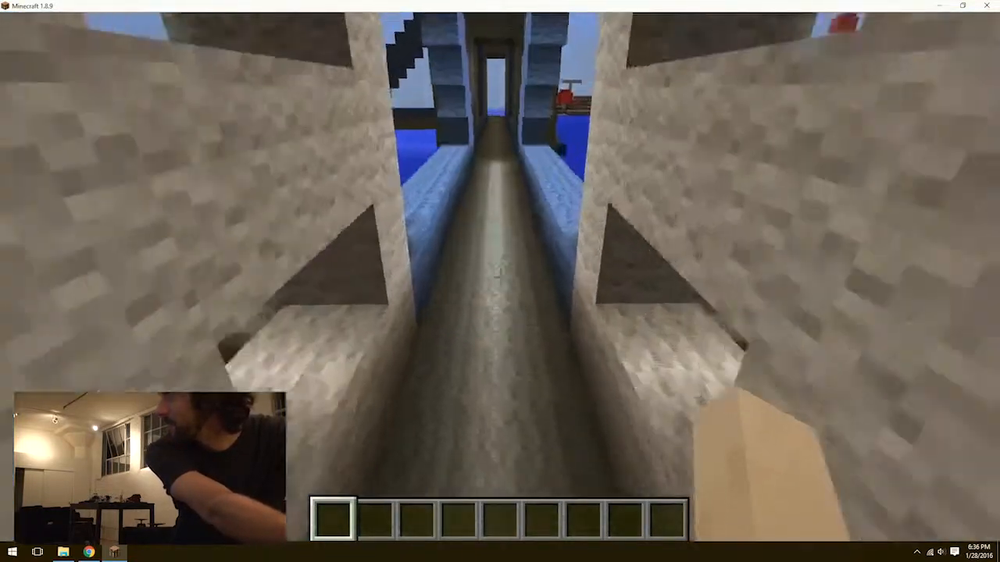
pyautogui.press('w')
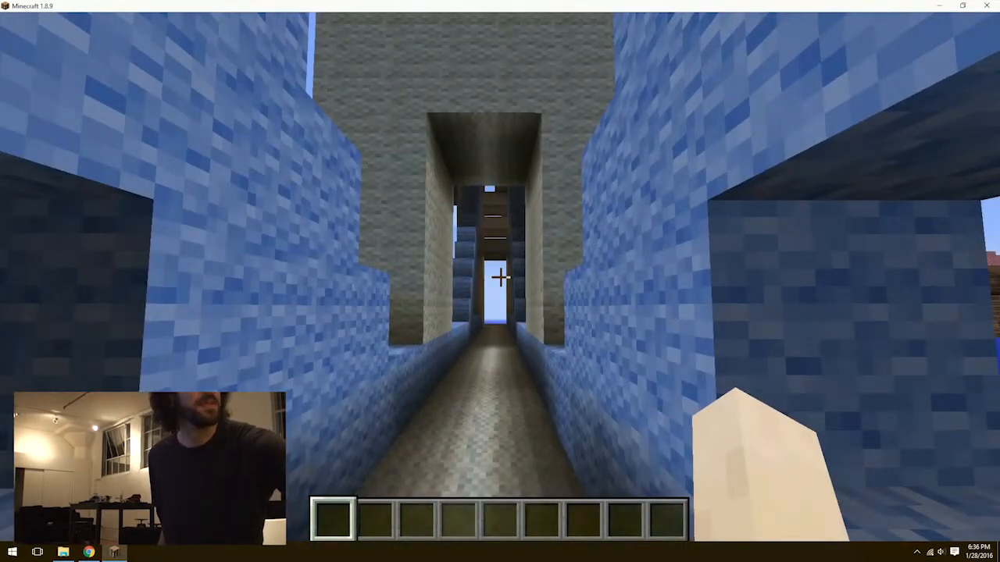
# Toggle the game's full-screen mode and lower the system volume to 22.
pyautogui.press('F11')
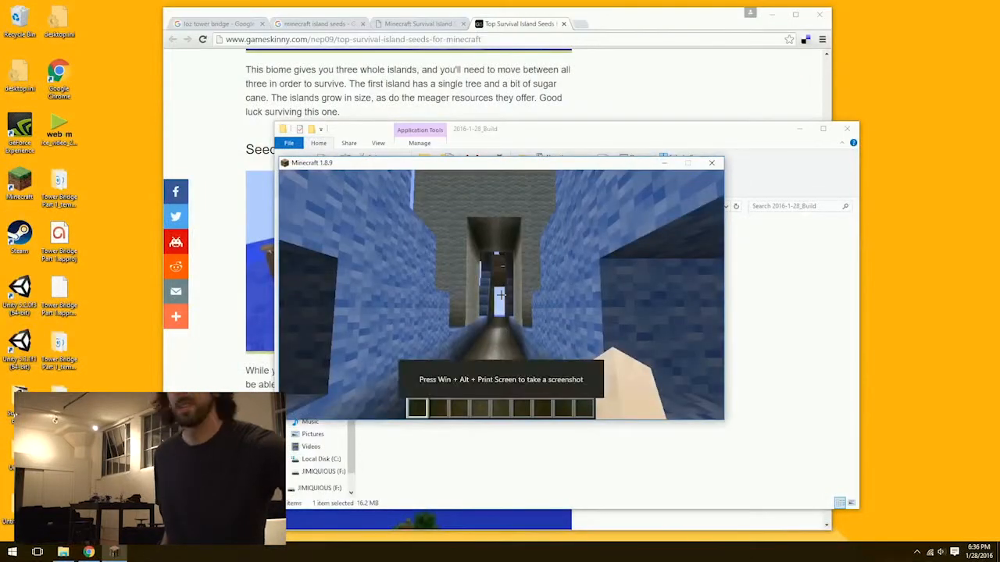
pyautogui.press('XF86AudioLowerVolume')
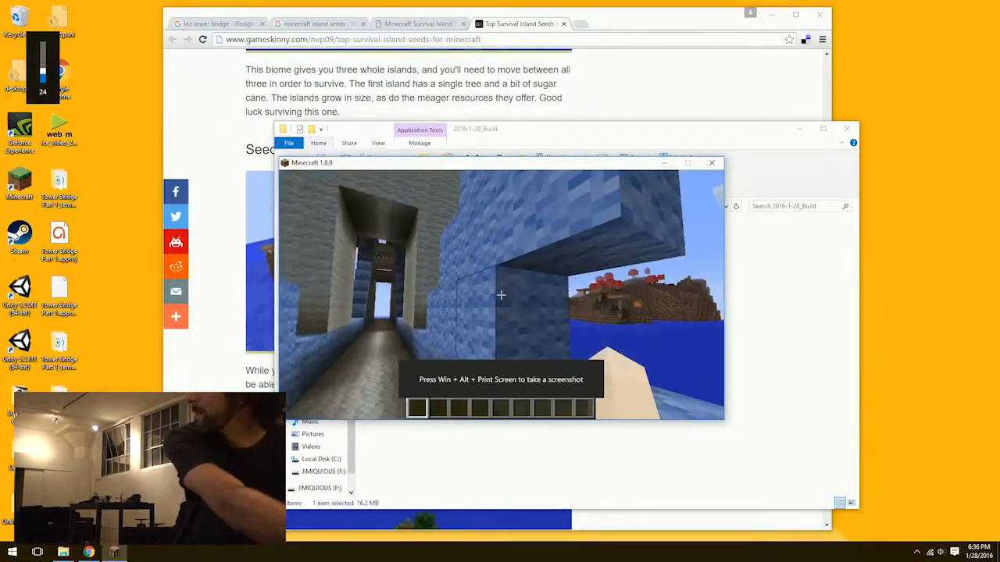
pyautogui.press('XF86AudioLowerVolume')
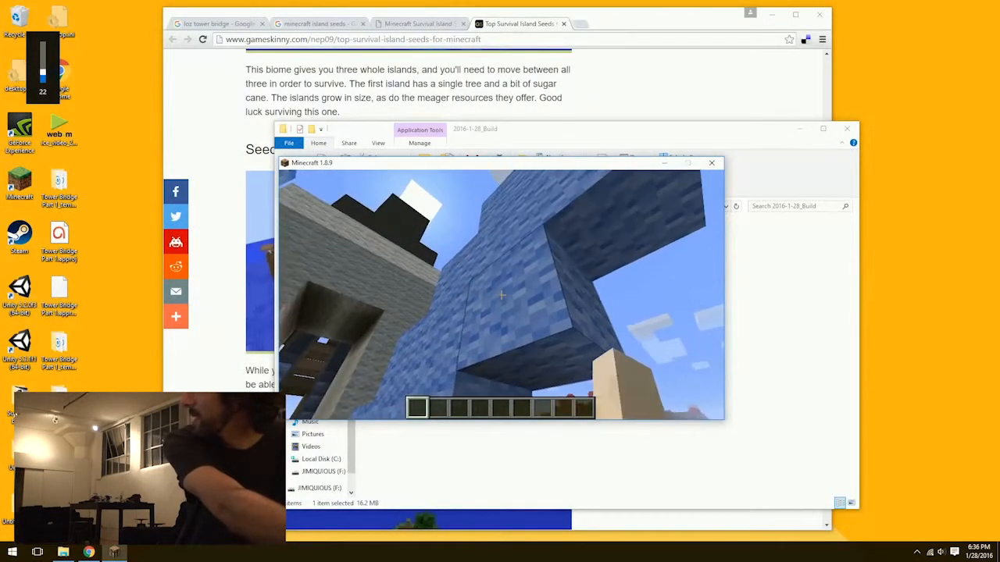
# Pause the game and turn Fullscreen on in the video settings.
pyautogui.press('Escape')
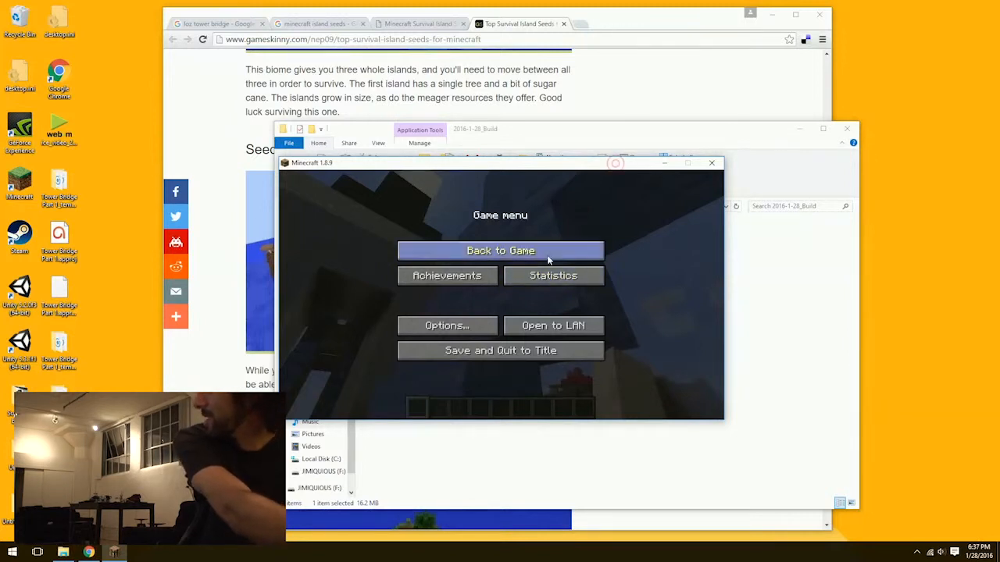
pyautogui.click(476, 326)
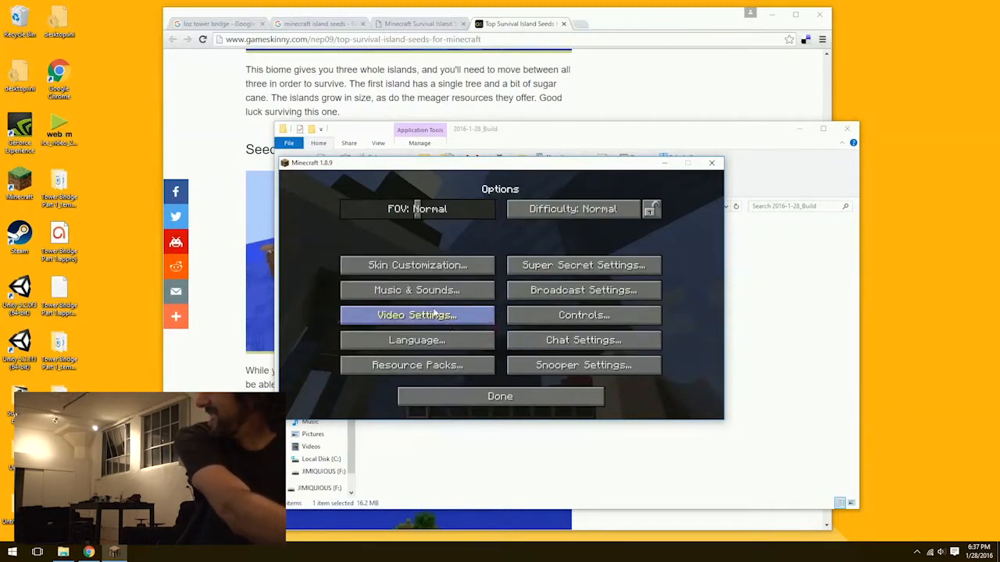
pyautogui.click(435, 313)
pyautogui.click(460, 347)
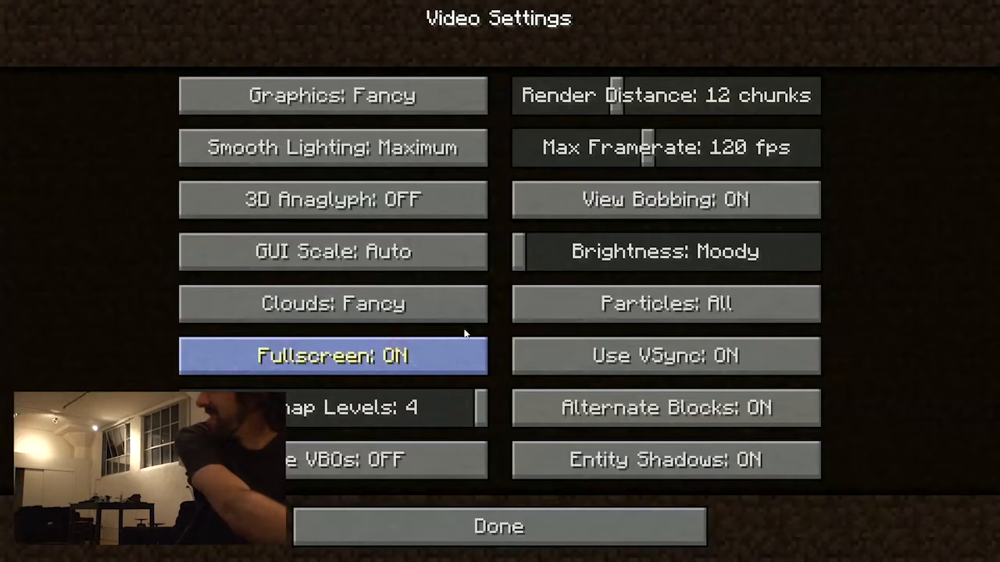